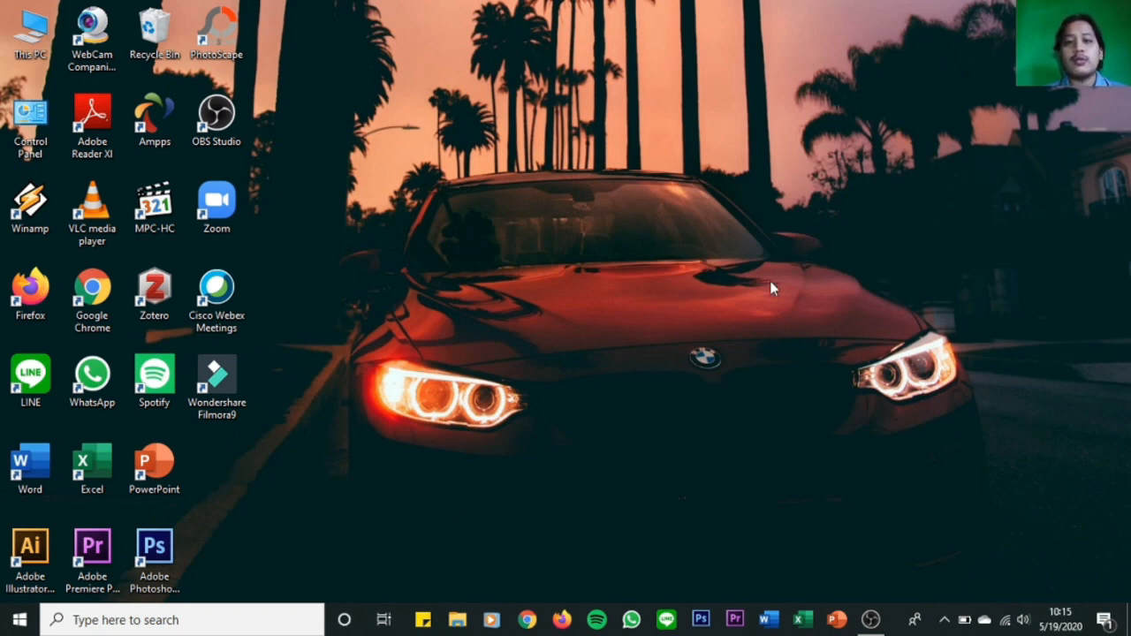
Open the Wi-Fi adapter's status from the adapter options in the Network & Internet settings.
{"action": "right_click", "coordinate": [1010, 622]}
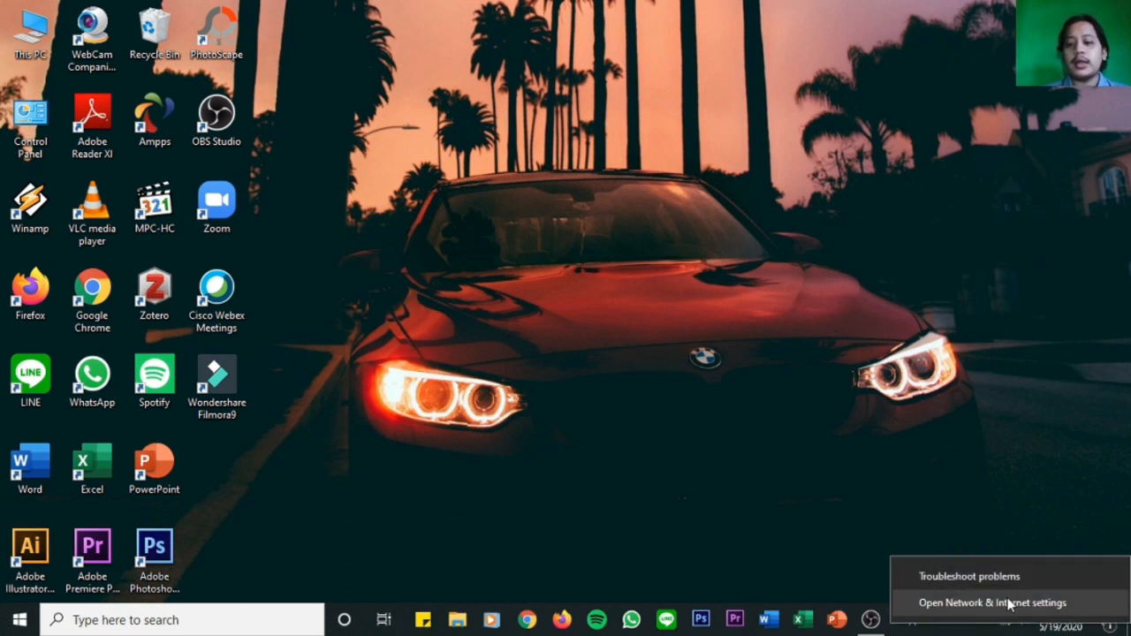
{"action": "left_click", "coordinate": [1010, 604]}
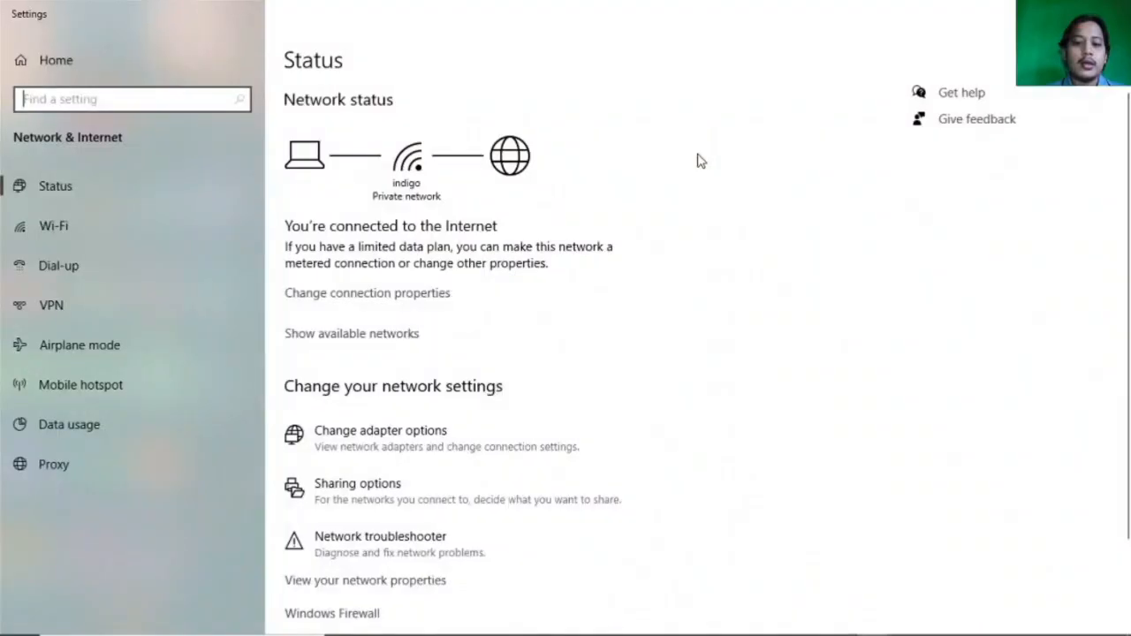
{"action": "left_click", "coordinate": [352, 441]}
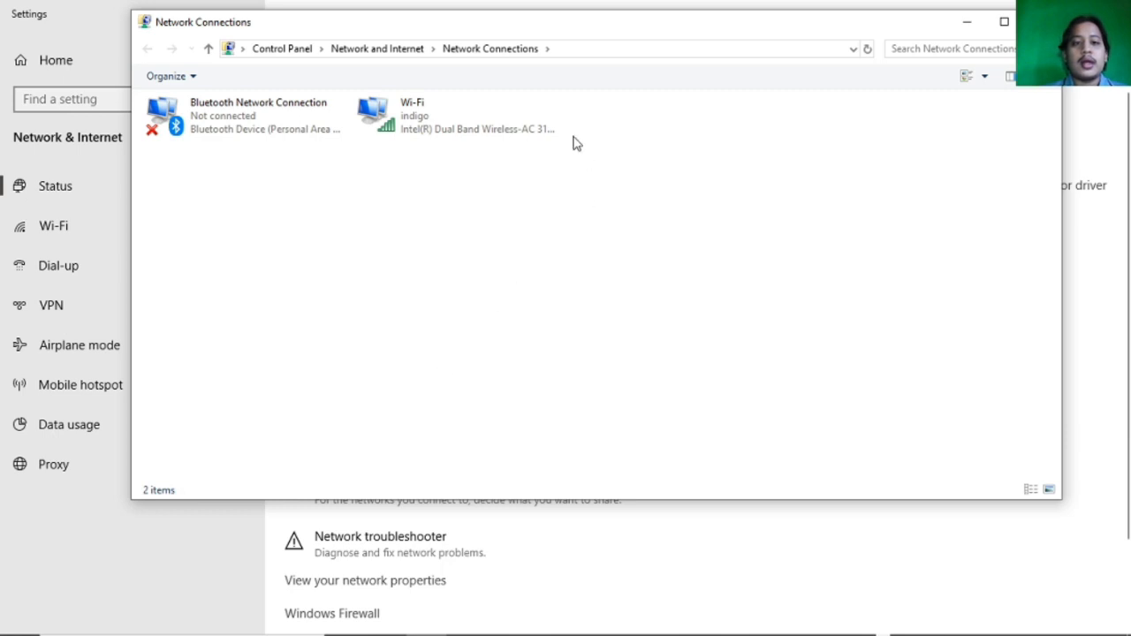
{"action": "left_click", "coordinate": [421, 124]}
{"action": "double_click", "coordinate": [420, 124]}
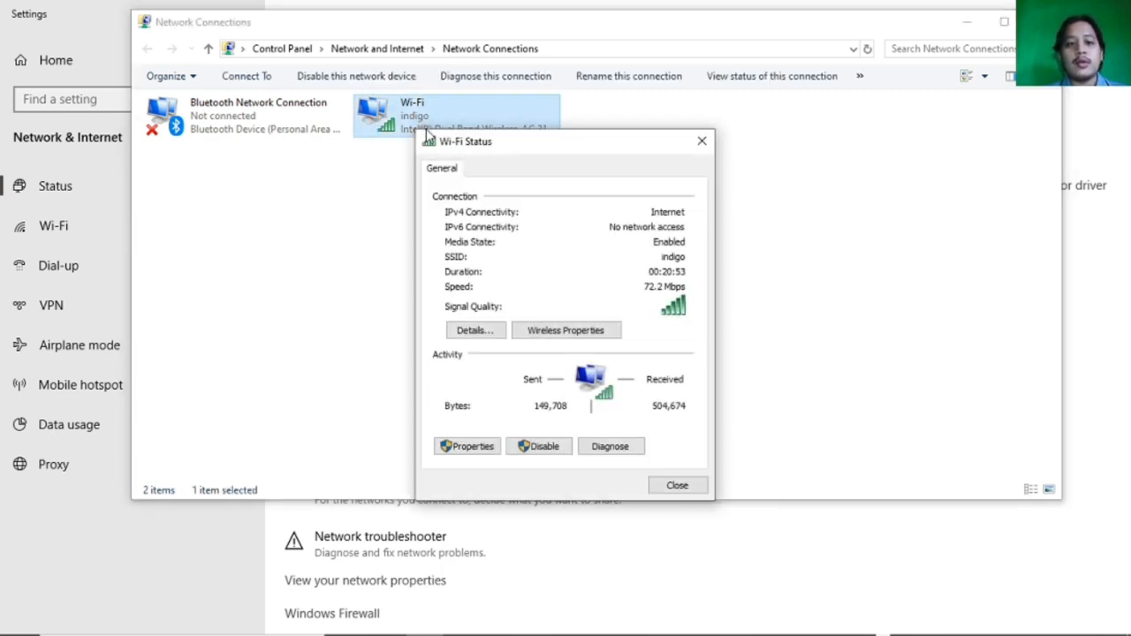
Examine the IPv4 address in the Wi-Fi connection details and close all network windows.
{"action": "left_click_drag", "start_coordinate": [546, 150], "coordinate": [527, 80]}
{"action": "left_click", "coordinate": [469, 257]}
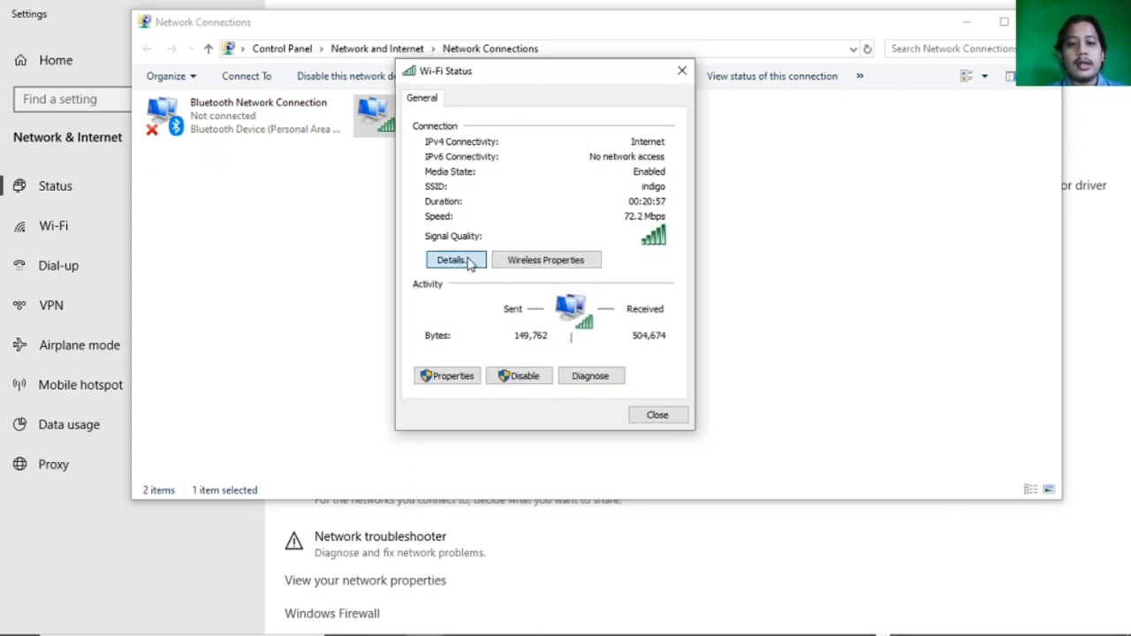
{"action": "left_click", "coordinate": [493, 218]}
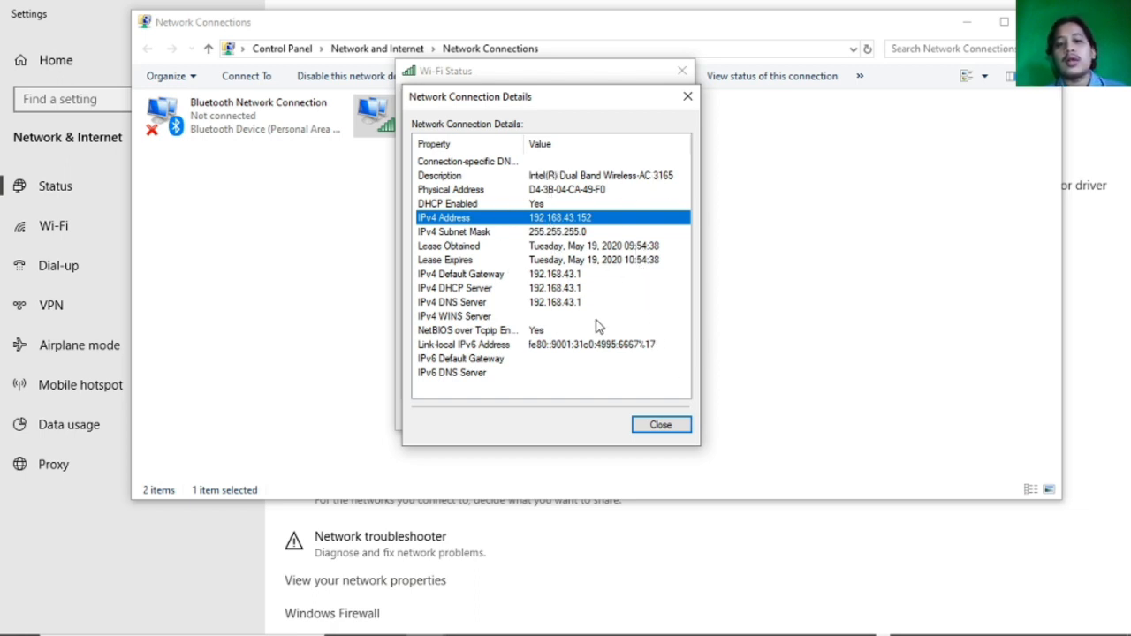
{"action": "left_click", "coordinate": [667, 427]}
{"action": "left_click", "coordinate": [681, 71]}
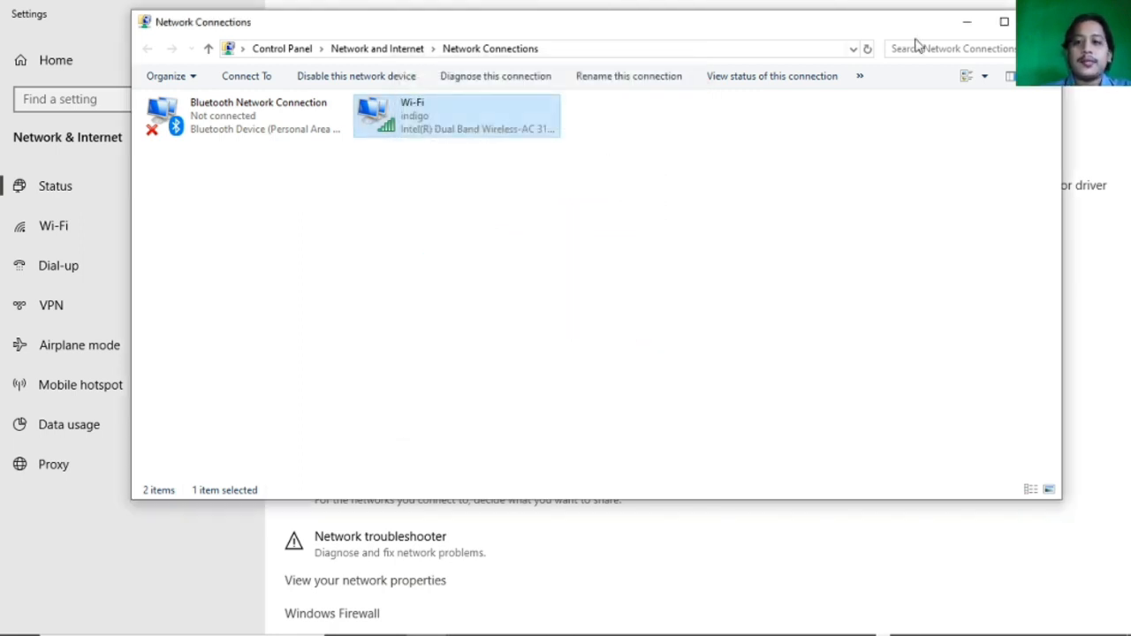
{"action": "left_click", "coordinate": [1042, 22]}
{"action": "left_click", "coordinate": [1073, 13]}
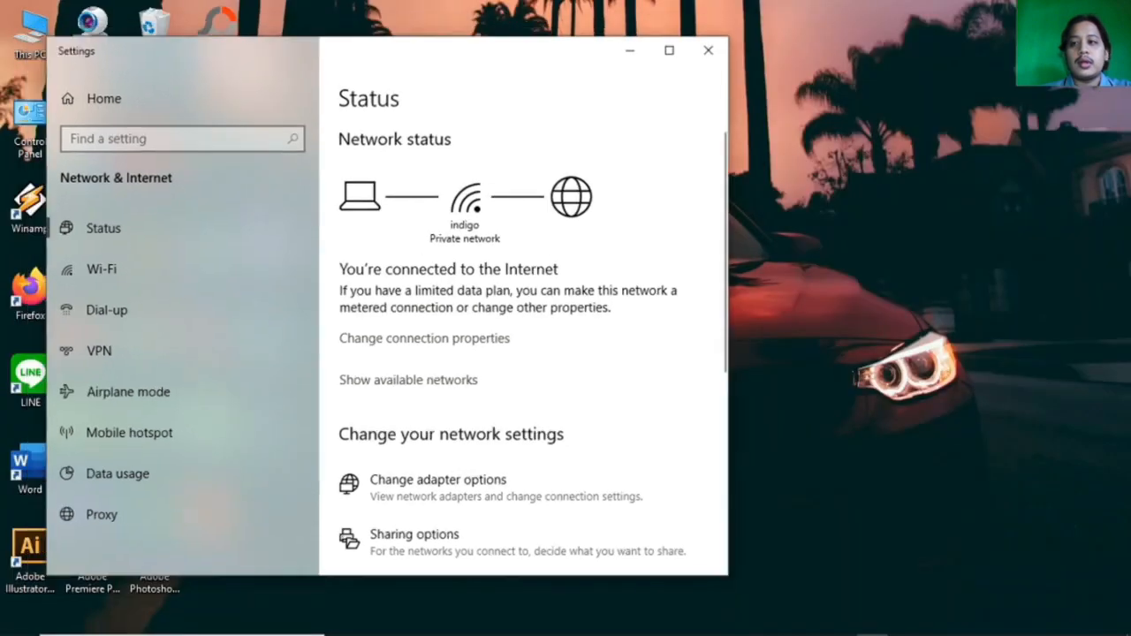
{"action": "left_click", "coordinate": [721, 64]}
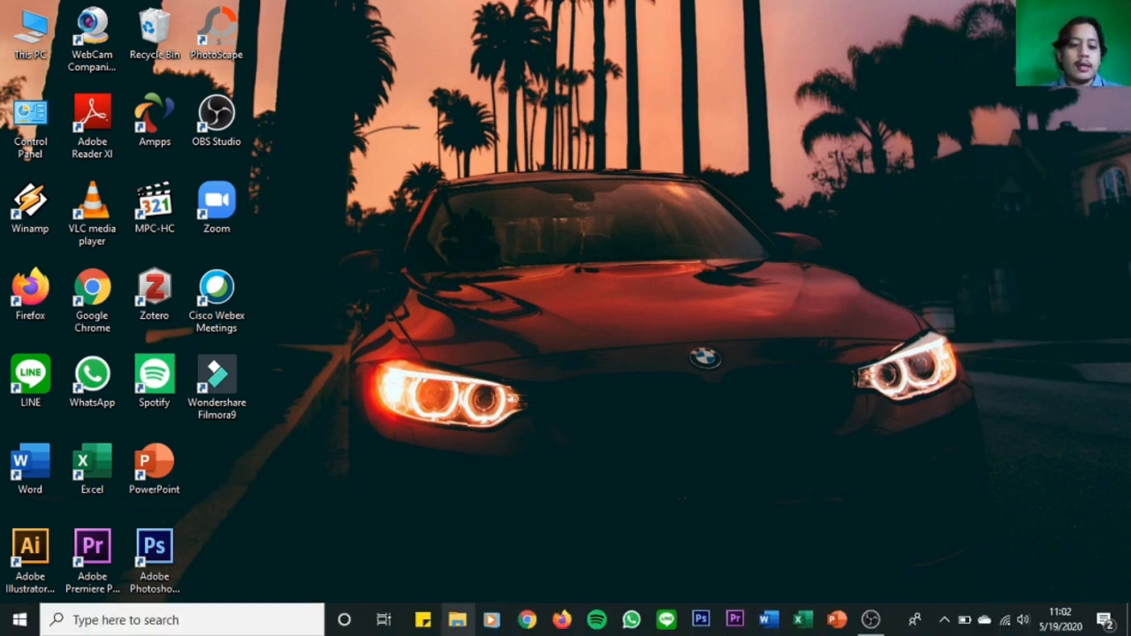
Open the Windows-SSD (C:) drive in File Explorer.
{"action": "left_click", "coordinate": [457, 629]}
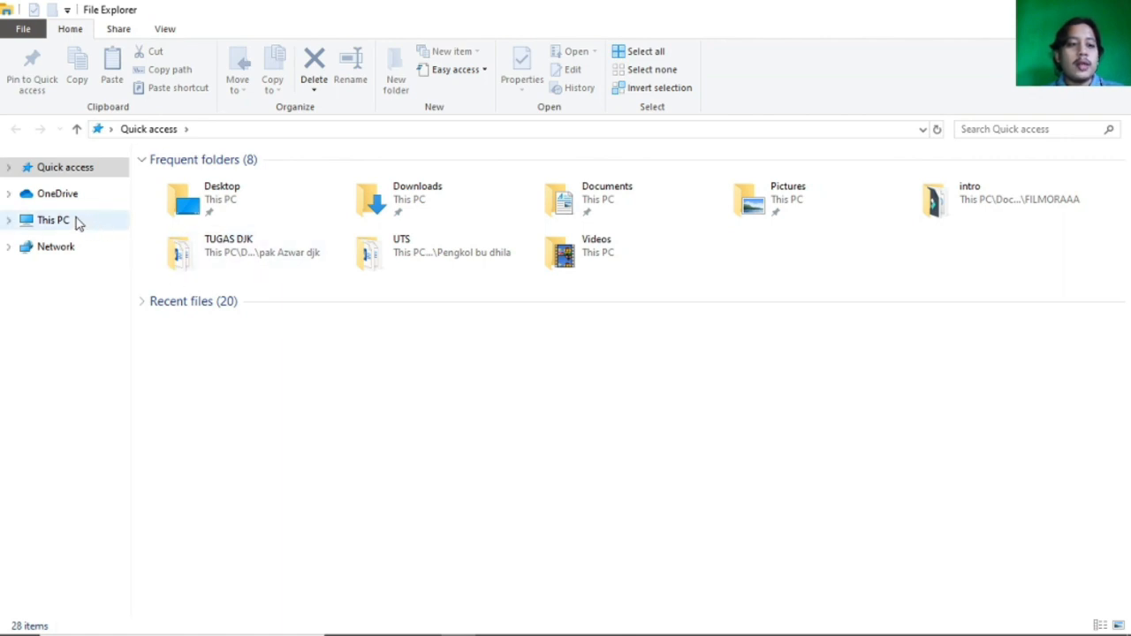
{"action": "left_click", "coordinate": [53, 220]}
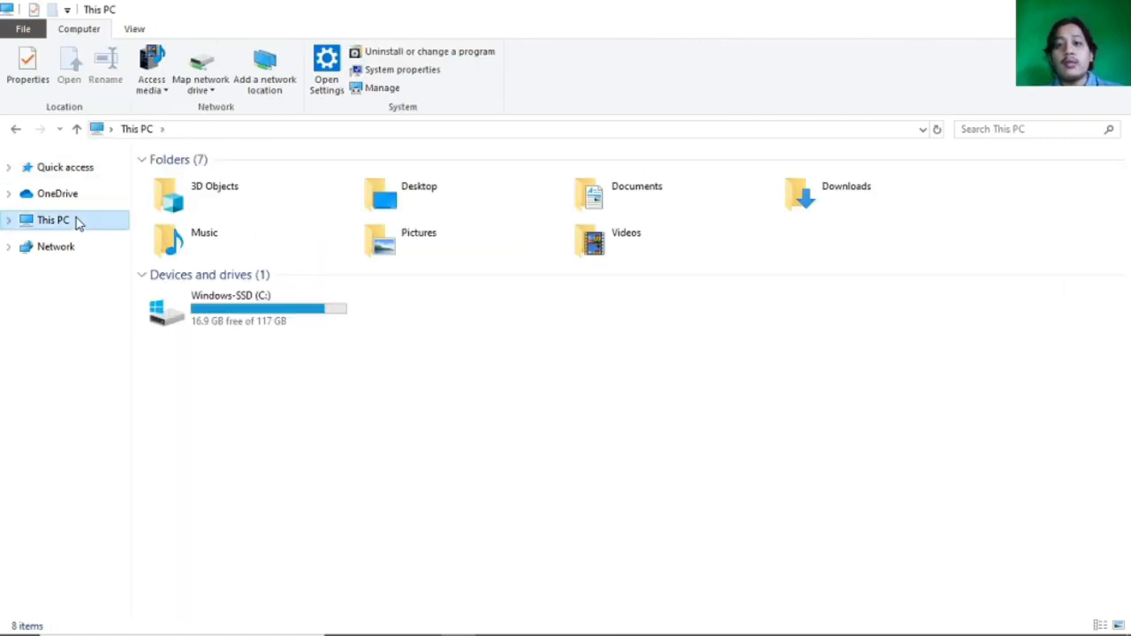
{"action": "double_click", "coordinate": [177, 318]}
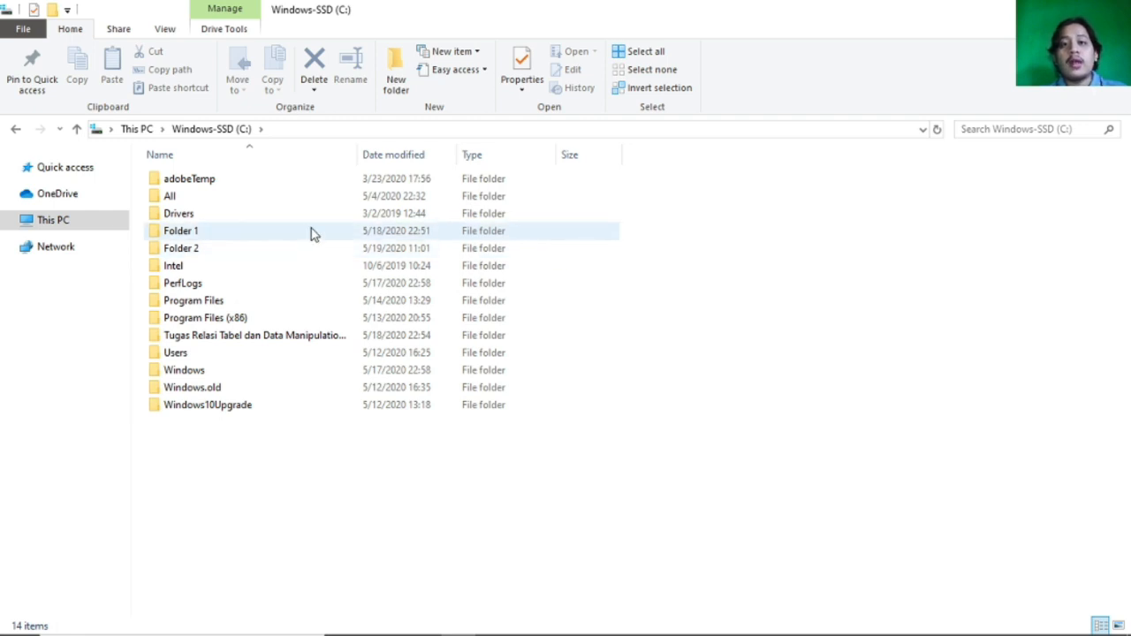
Open Folder 1's network access settings for specific people and add Everyone to the sharing list.
{"action": "left_click", "coordinate": [377, 235]}
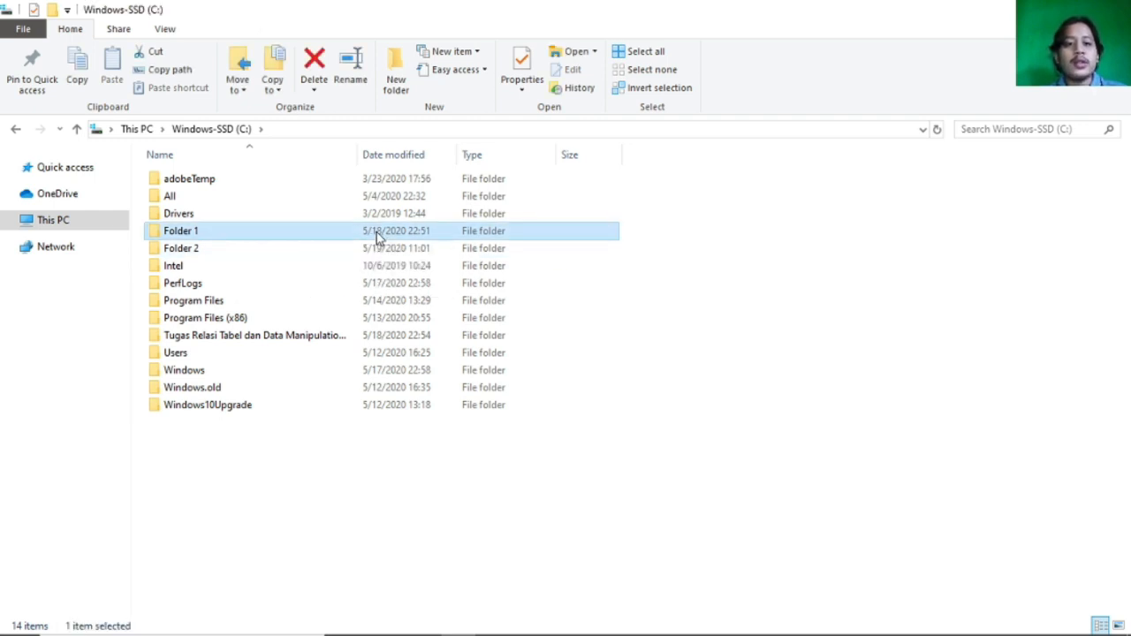
{"action": "right_click", "coordinate": [378, 235]}
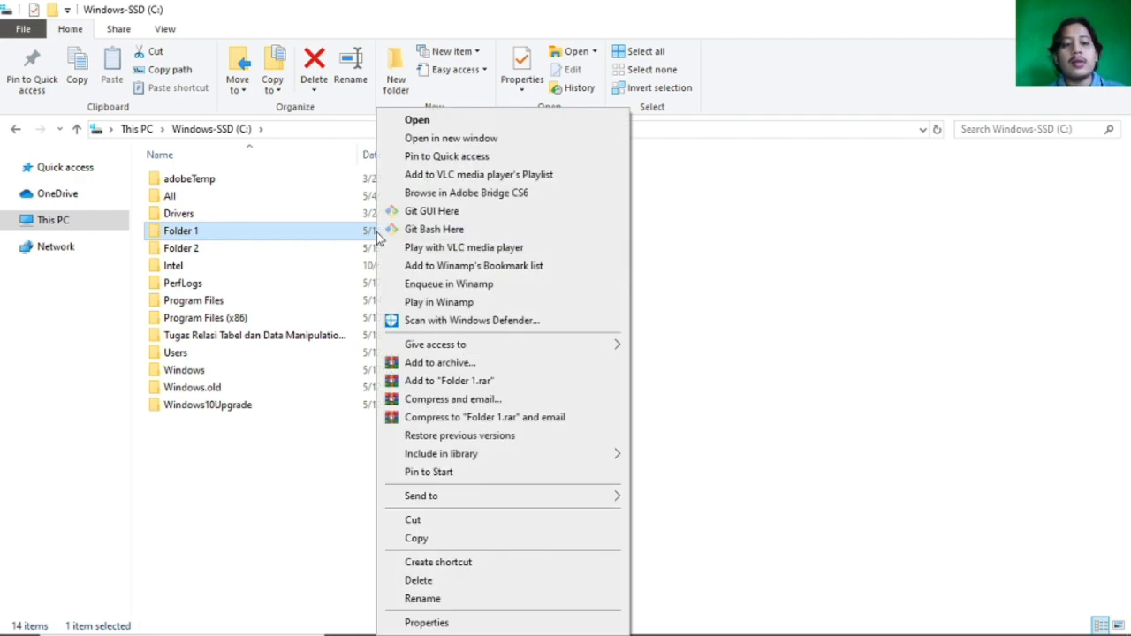
{"action": "mouse_move", "coordinate": [478, 351]}
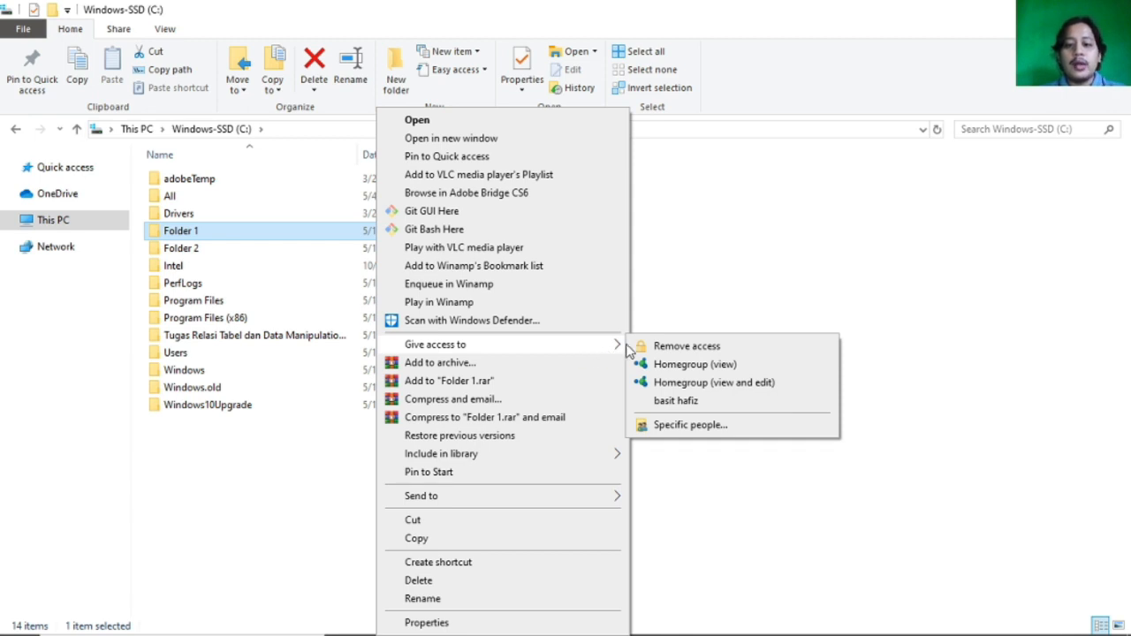
{"action": "left_click", "coordinate": [667, 425]}
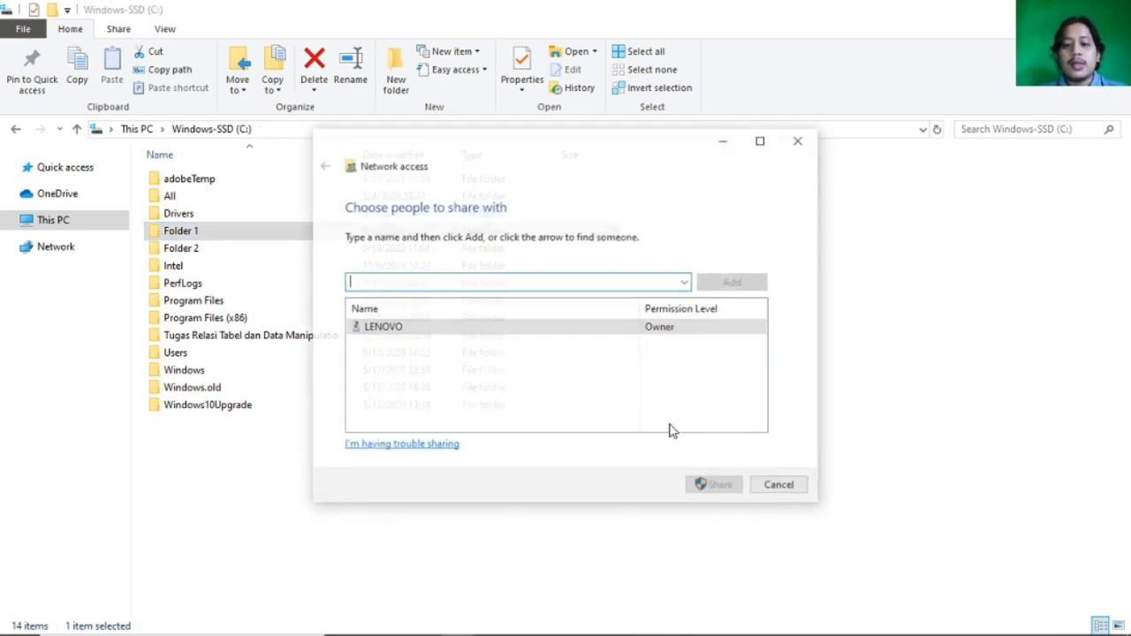
{"action": "left_click", "coordinate": [685, 283]}
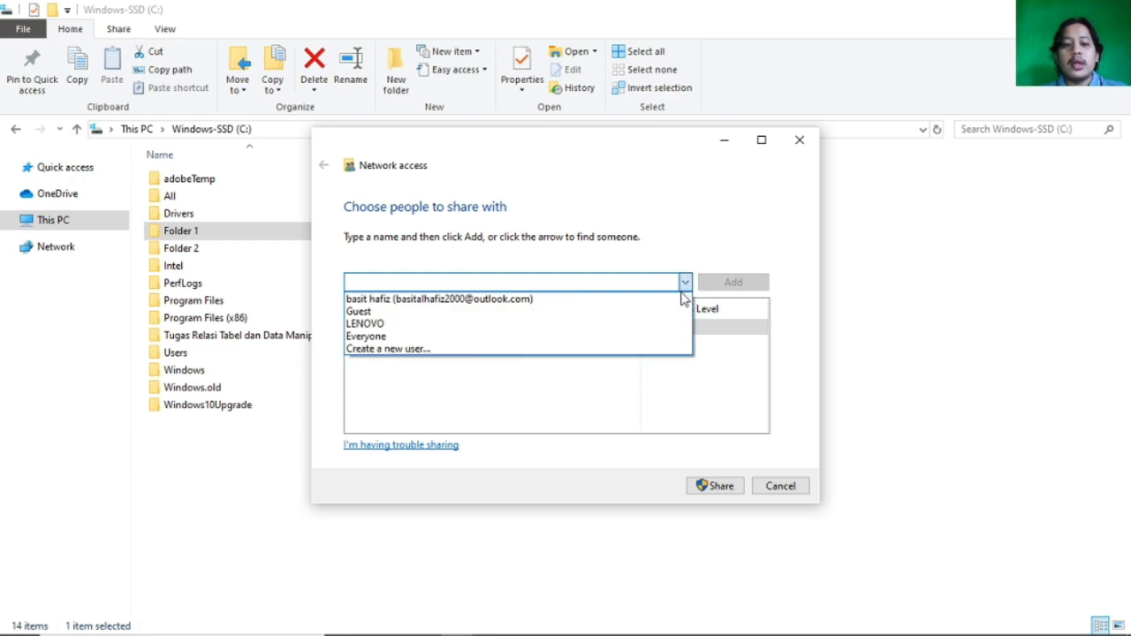
{"action": "left_click", "coordinate": [663, 340]}
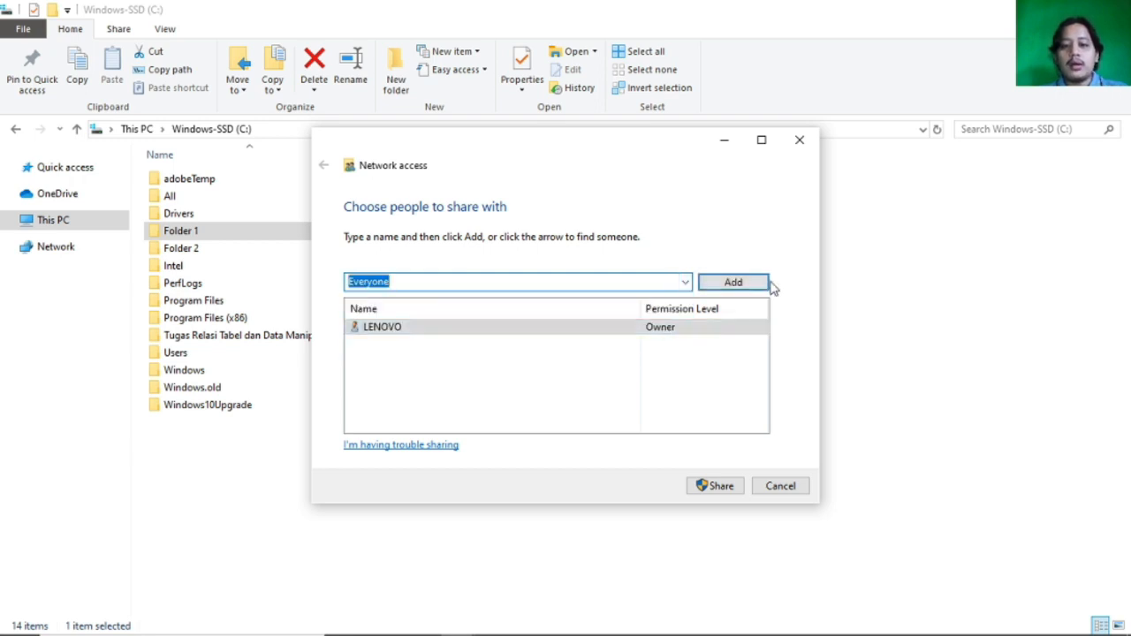
{"action": "left_click", "coordinate": [742, 283]}
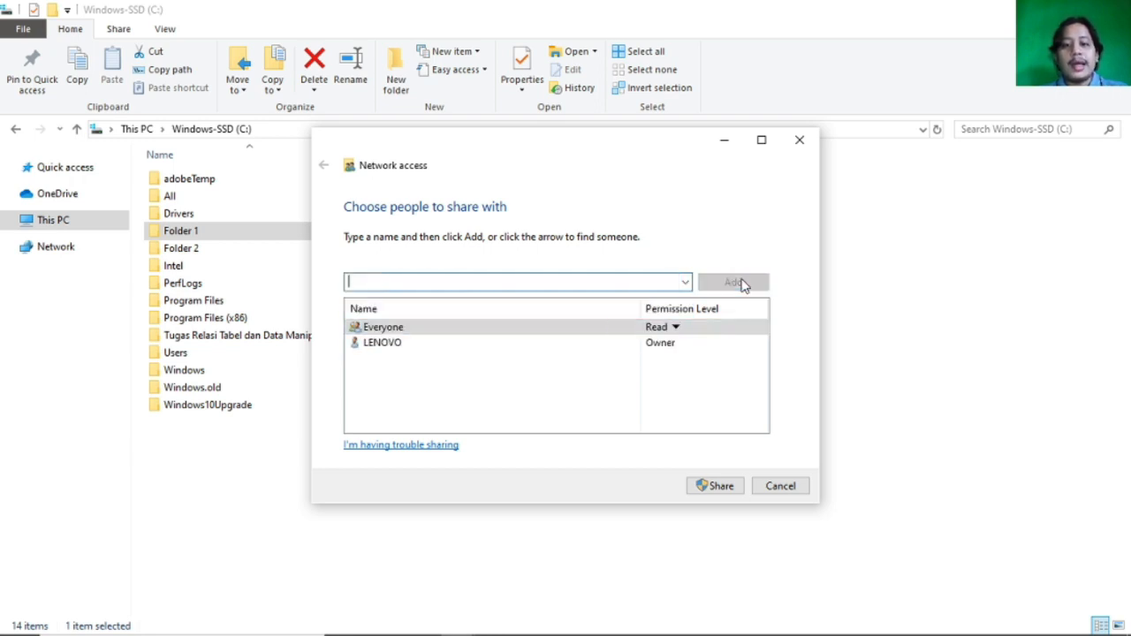
Set Everyone's permission level to Read/Write and share Folder 1.
{"action": "left_click", "coordinate": [674, 334]}
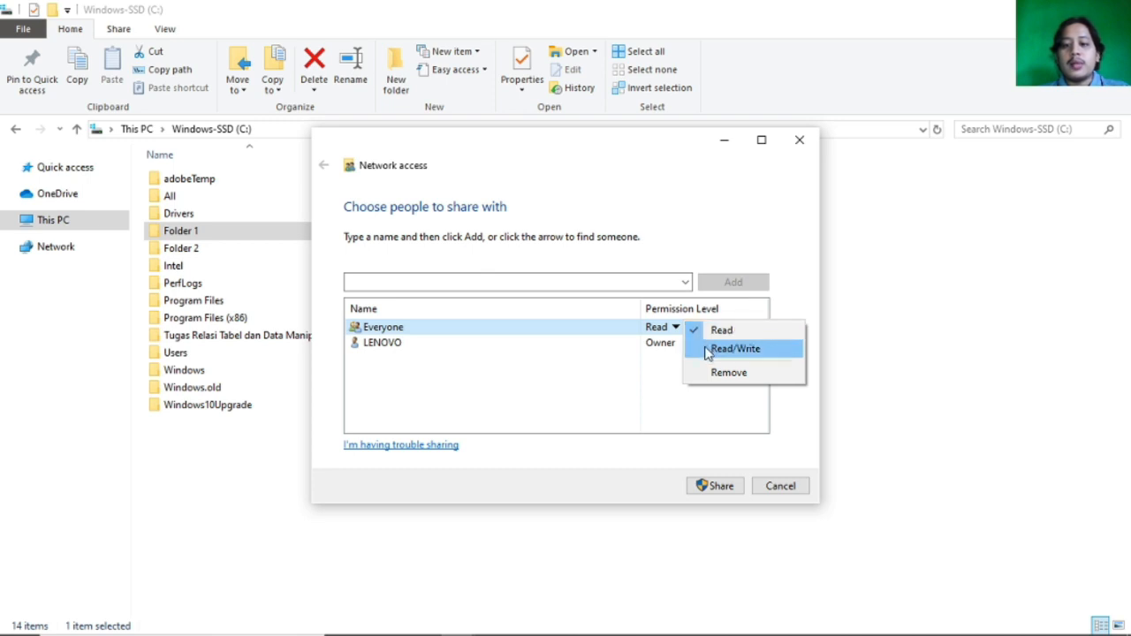
{"action": "left_click", "coordinate": [707, 349]}
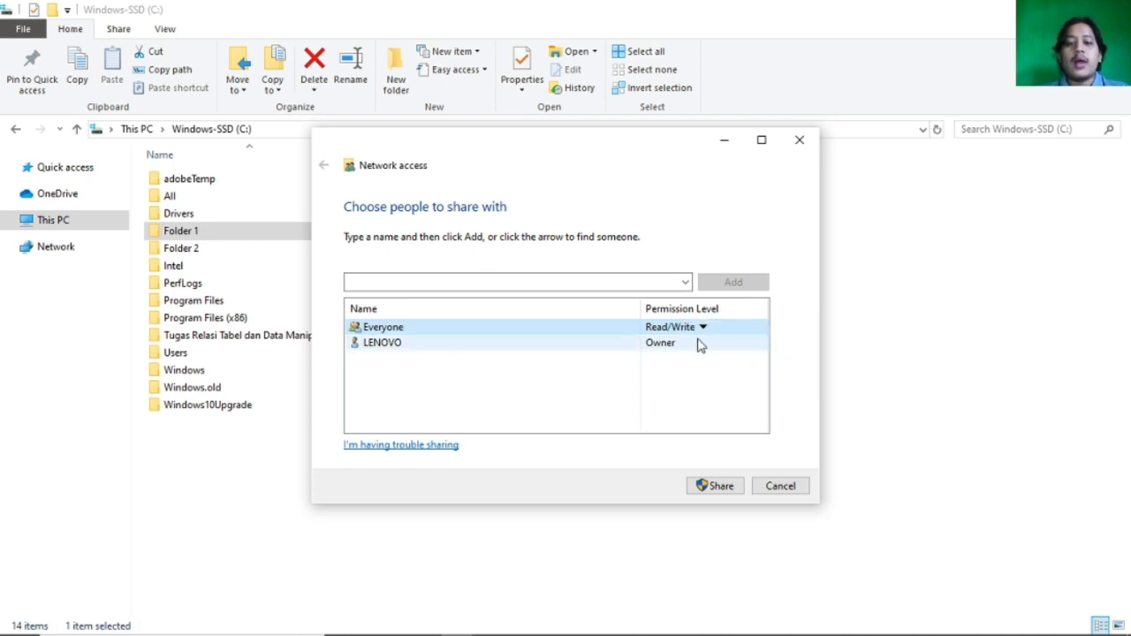
{"action": "left_click", "coordinate": [694, 329]}
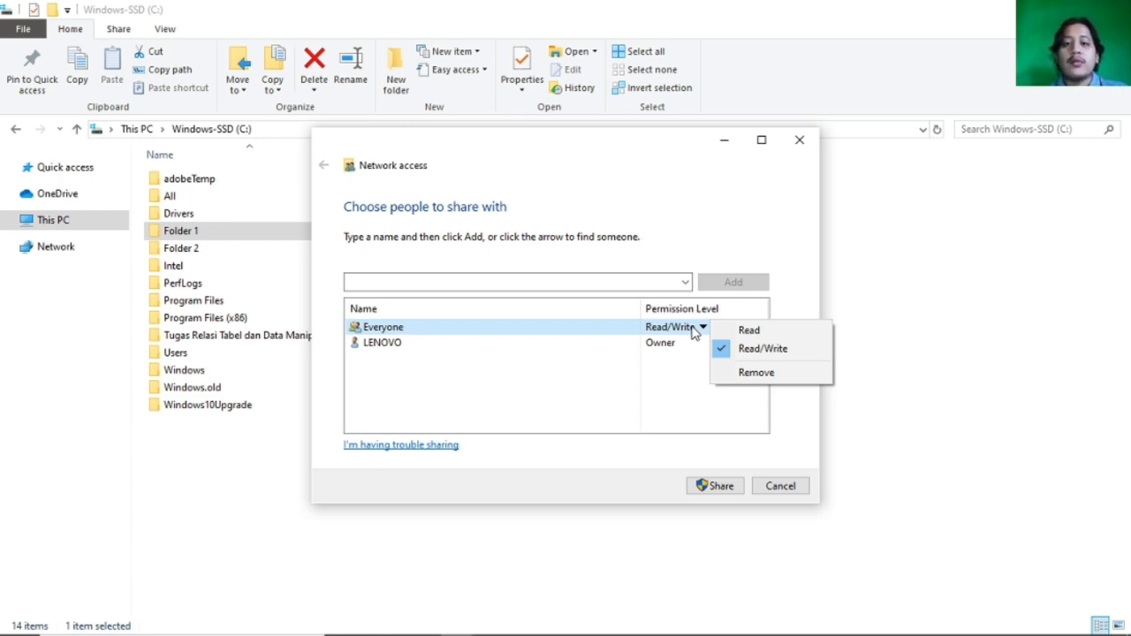
{"action": "left_click", "coordinate": [696, 441]}
{"action": "left_click", "coordinate": [715, 482]}
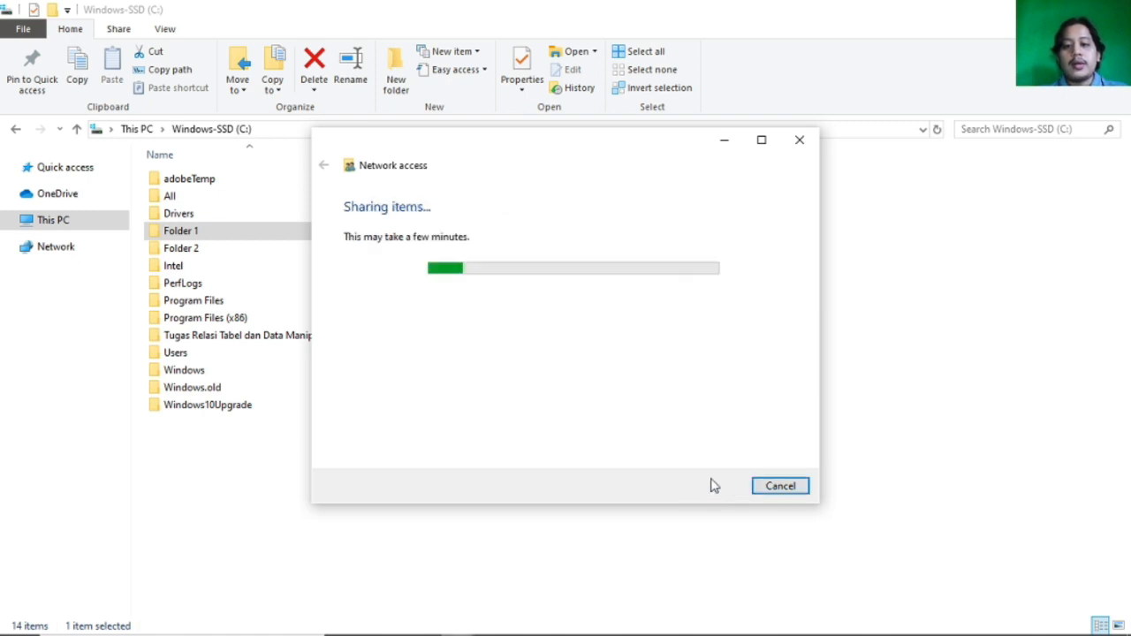
{"action": "left_click", "coordinate": [779, 489]}
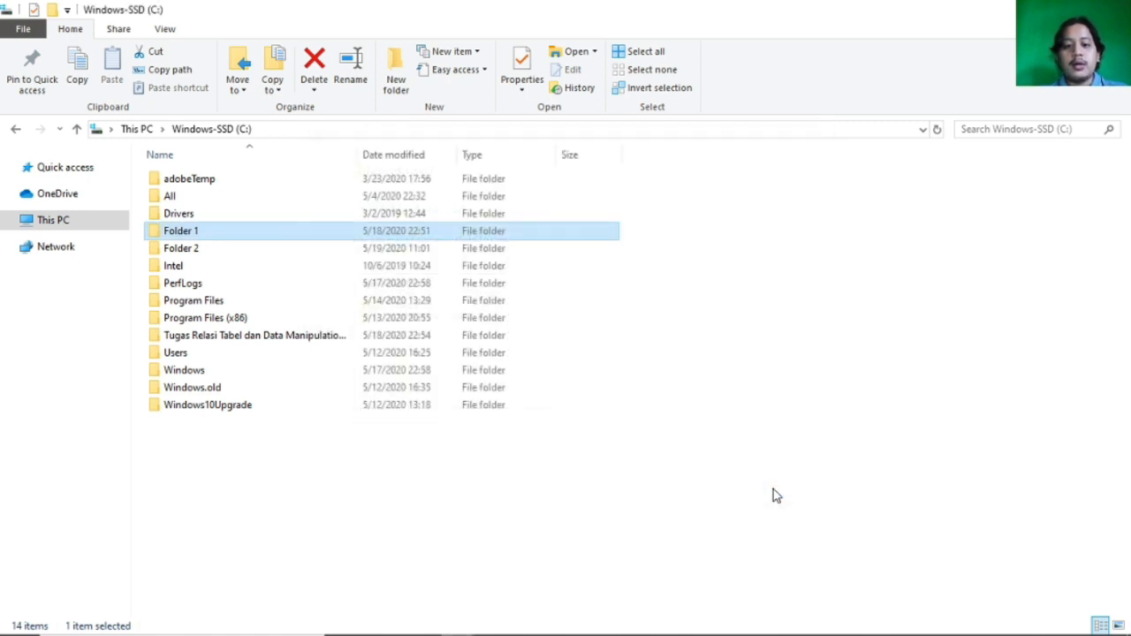
Open Folder 2's network access settings for specific people and add Everyone to the sharing list.
{"action": "left_click", "coordinate": [323, 250]}
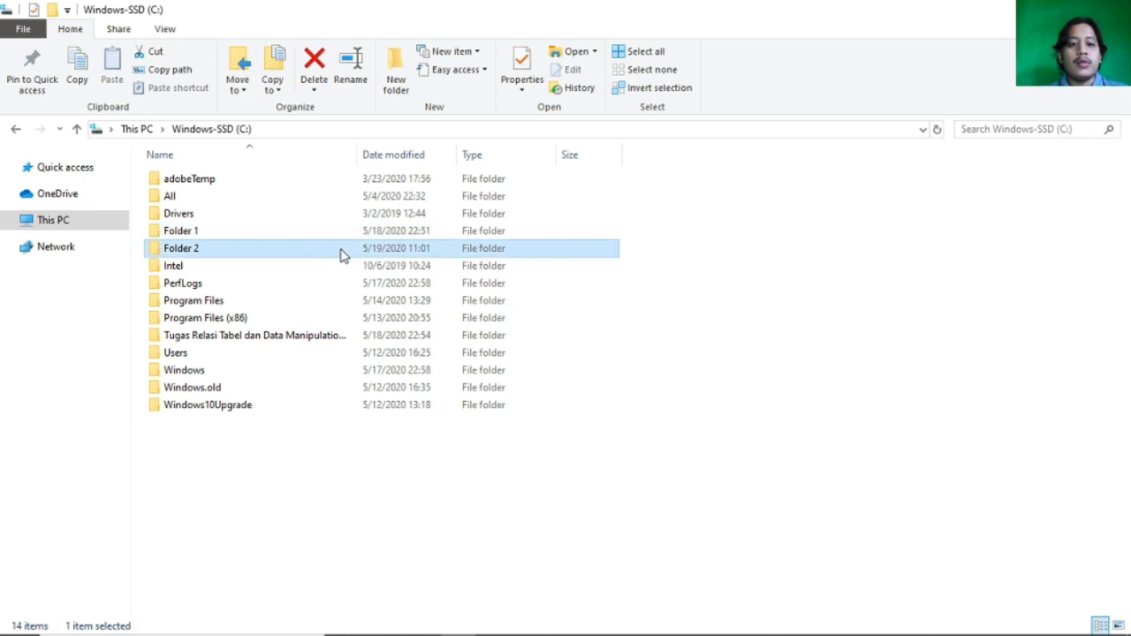
{"action": "right_click", "coordinate": [380, 255]}
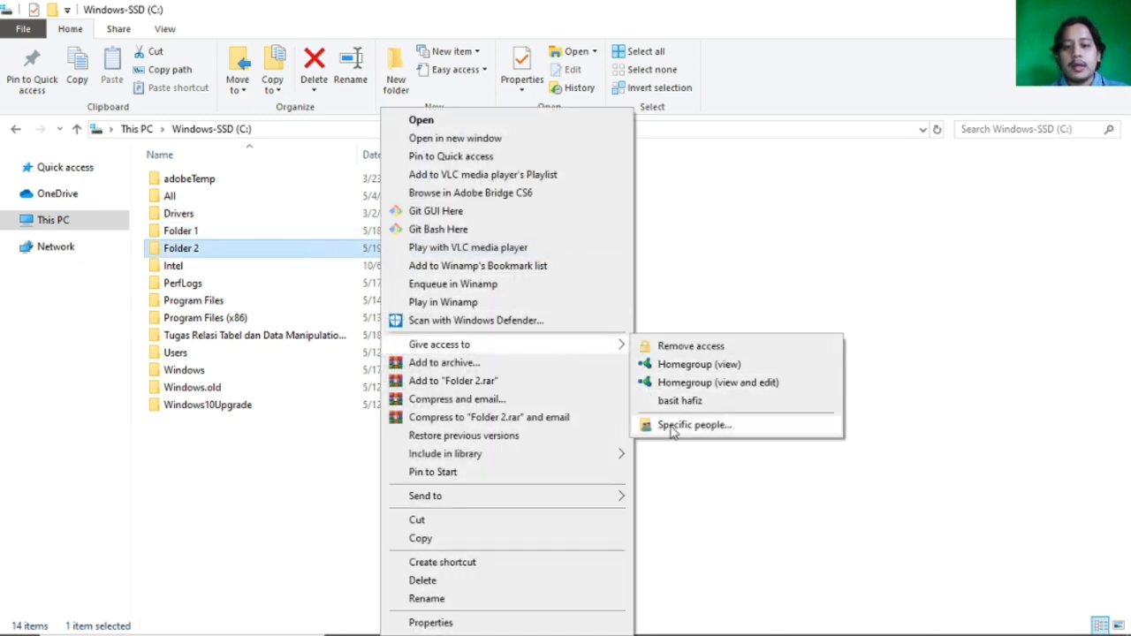
{"action": "left_click", "coordinate": [675, 428]}
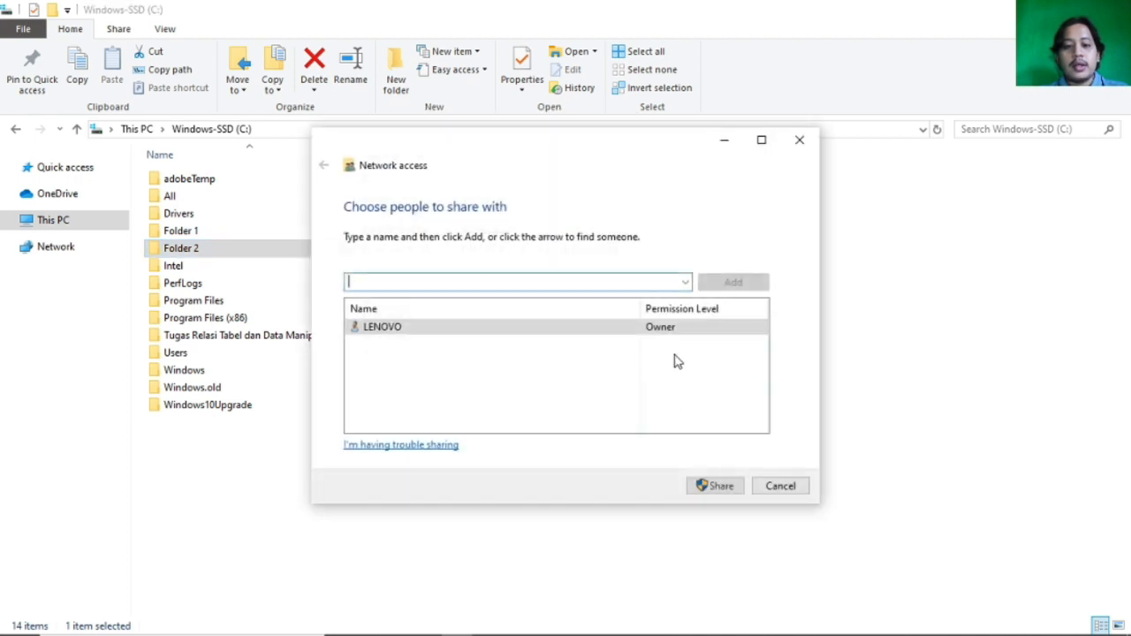
{"action": "left_click", "coordinate": [684, 282]}
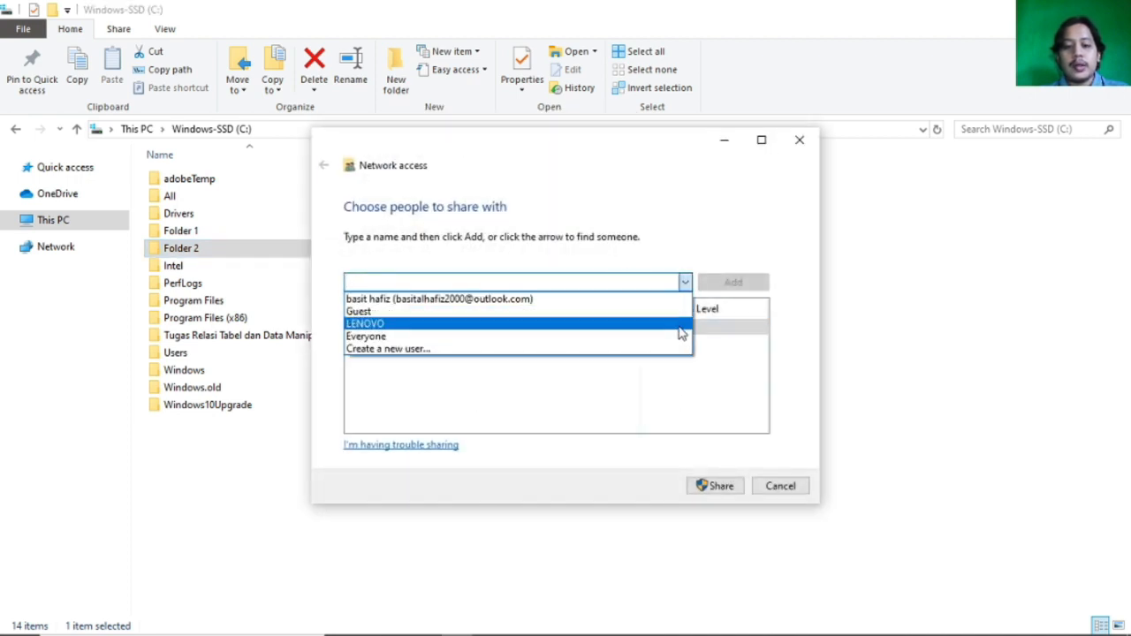
{"action": "left_click", "coordinate": [683, 343]}
{"action": "left_click", "coordinate": [731, 283]}
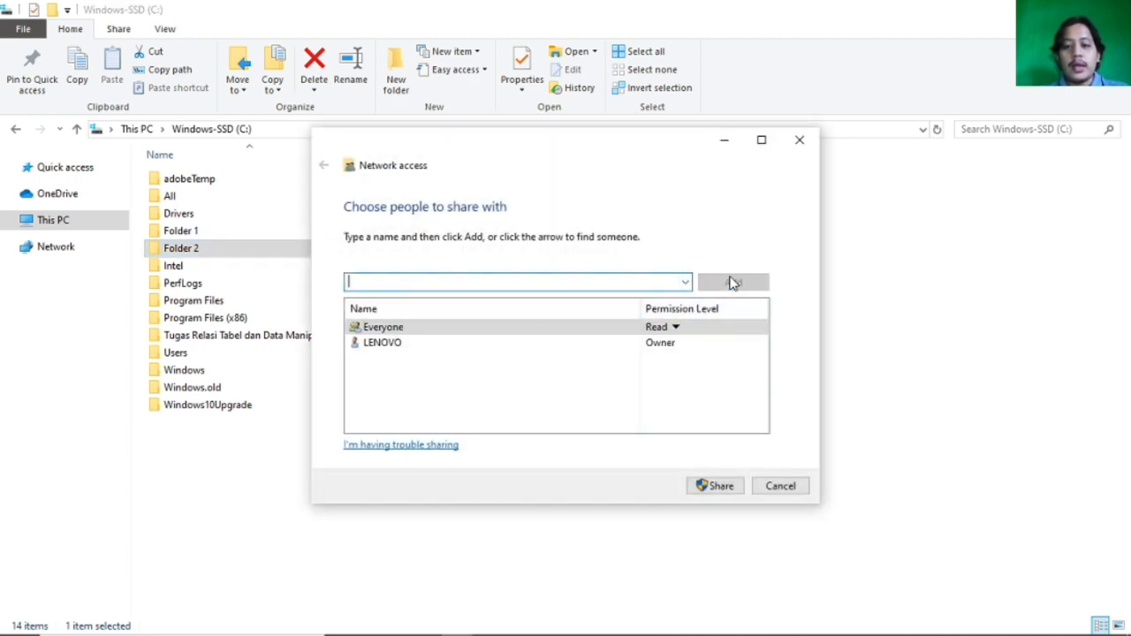
Choose Read as Everyone's permission level and share Folder 2.
{"action": "left_click", "coordinate": [665, 328]}
{"action": "left_click", "coordinate": [716, 329]}
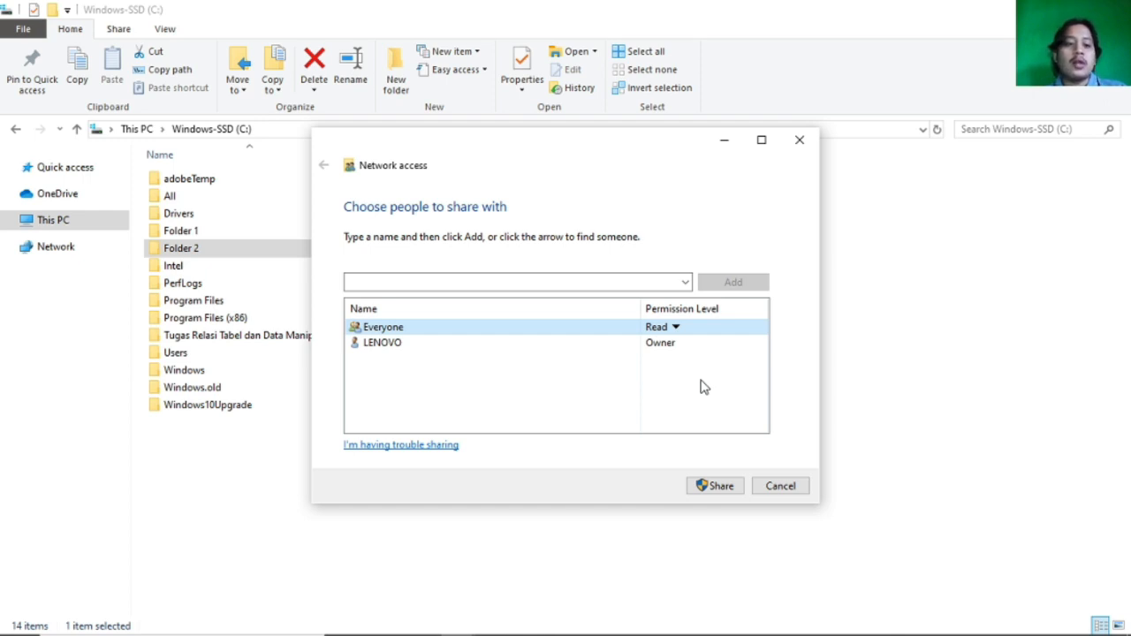
{"action": "left_click", "coordinate": [723, 488]}
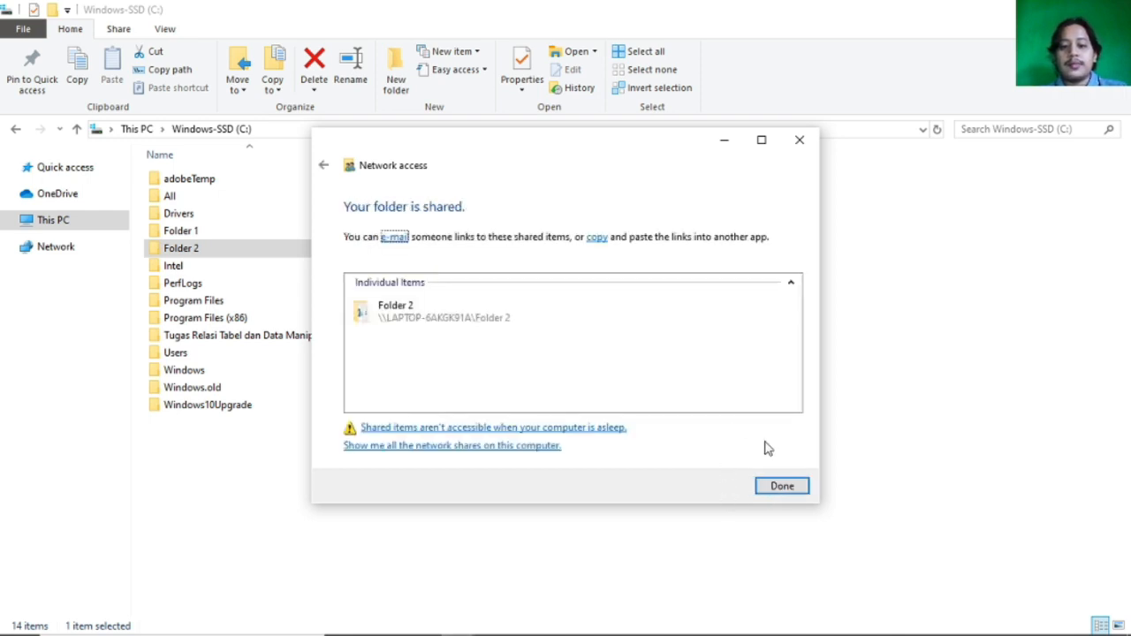
{"action": "left_click", "coordinate": [783, 488]}
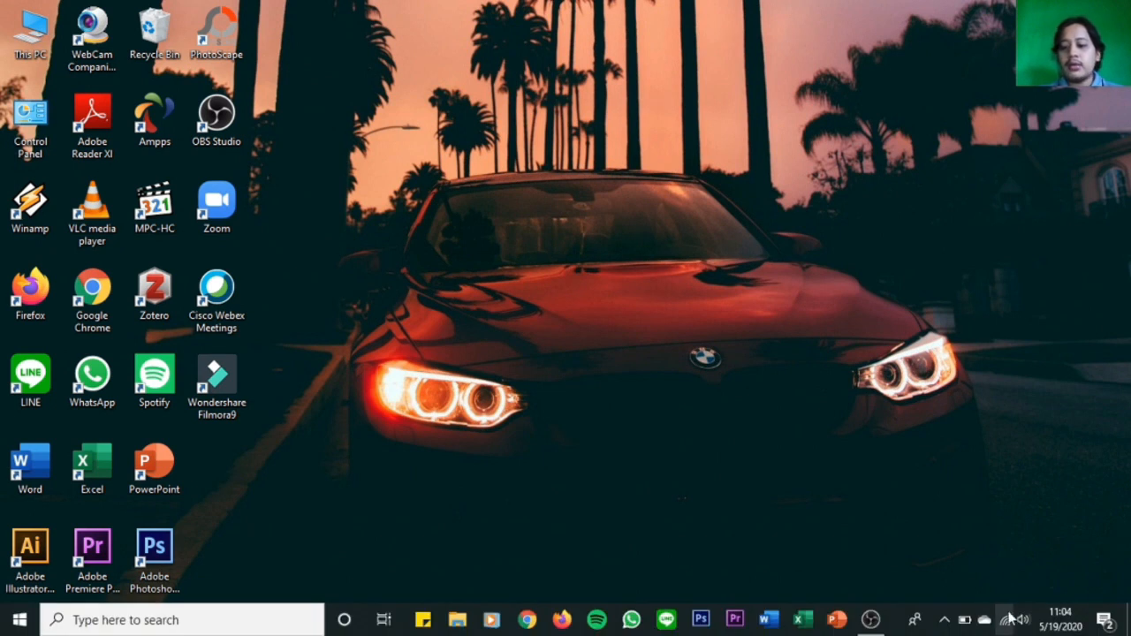
Open the advanced sharing settings through the sharing options in the Network & Internet settings.
{"action": "right_click", "coordinate": [1008, 622]}
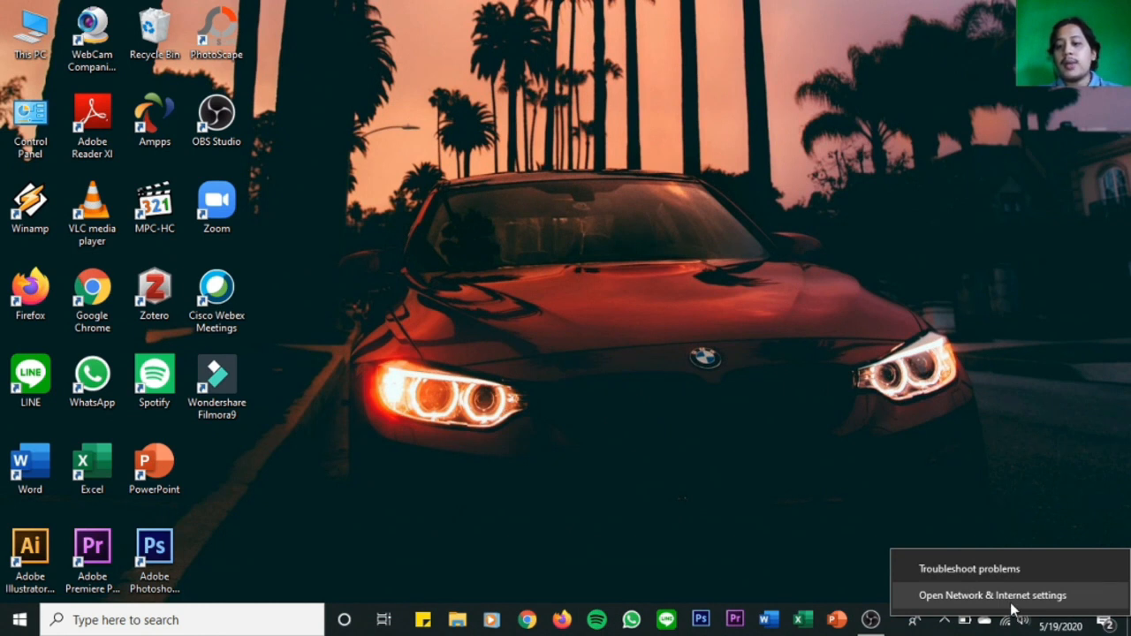
{"action": "left_click", "coordinate": [1013, 604]}
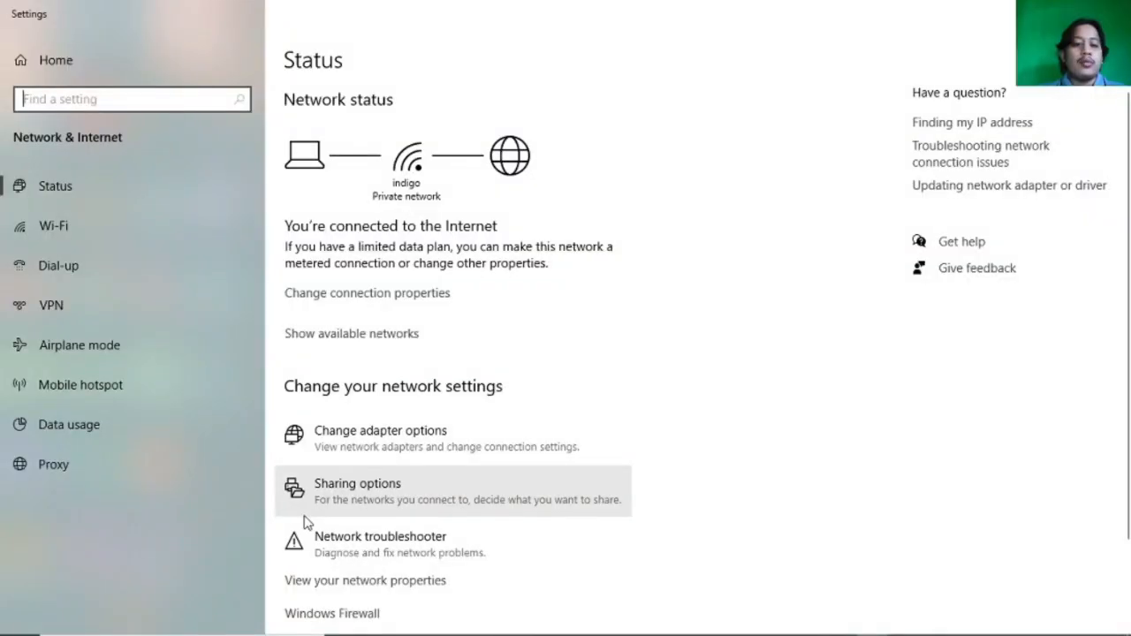
{"action": "left_click", "coordinate": [305, 516]}
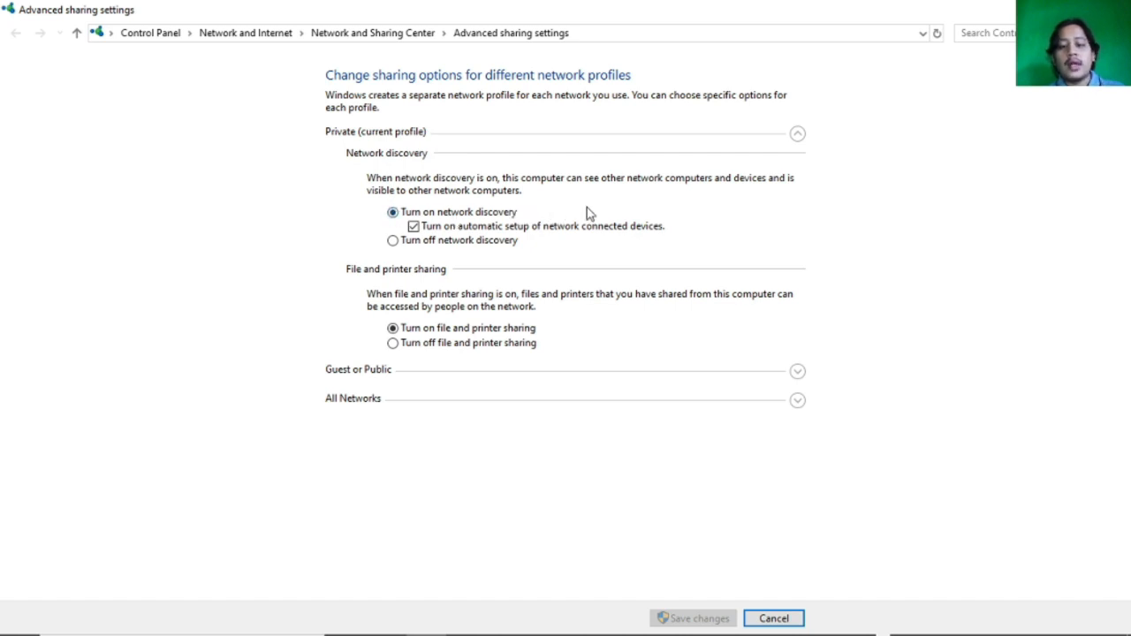
Review the All Networks sharing options, including public folder and password protected sharing, and close the settings windows.
{"action": "left_click", "coordinate": [800, 406]}
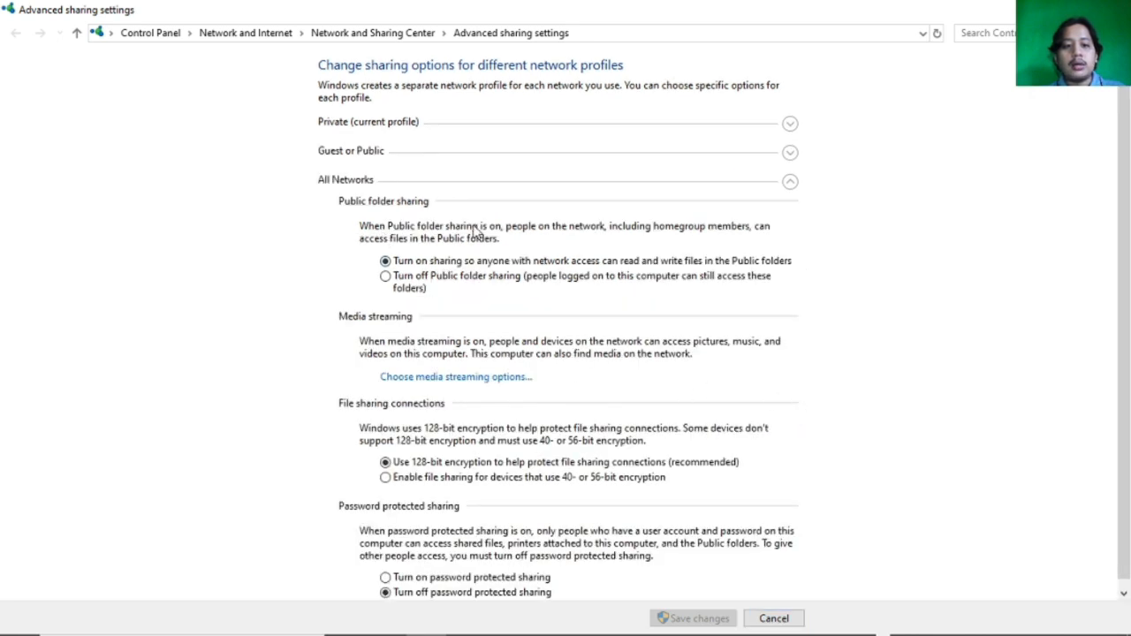
{"action": "scroll", "coordinate": [477, 236], "scroll_direction": "down", "scroll_amount": 1}
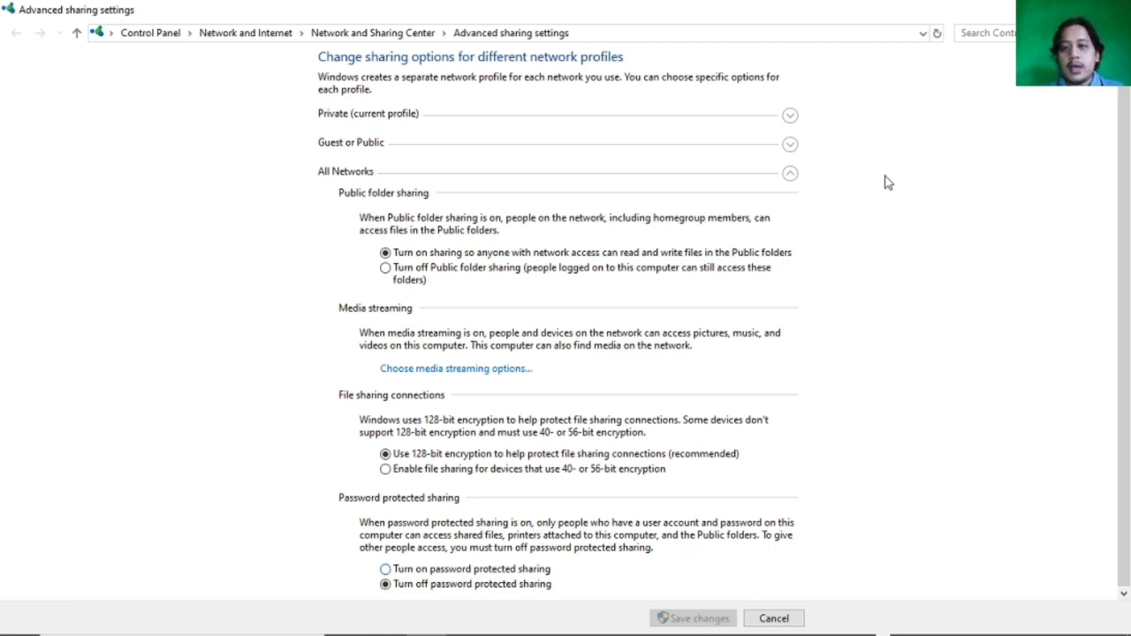
{"action": "left_click", "coordinate": [1111, 10]}
{"action": "left_click", "coordinate": [1110, 10]}
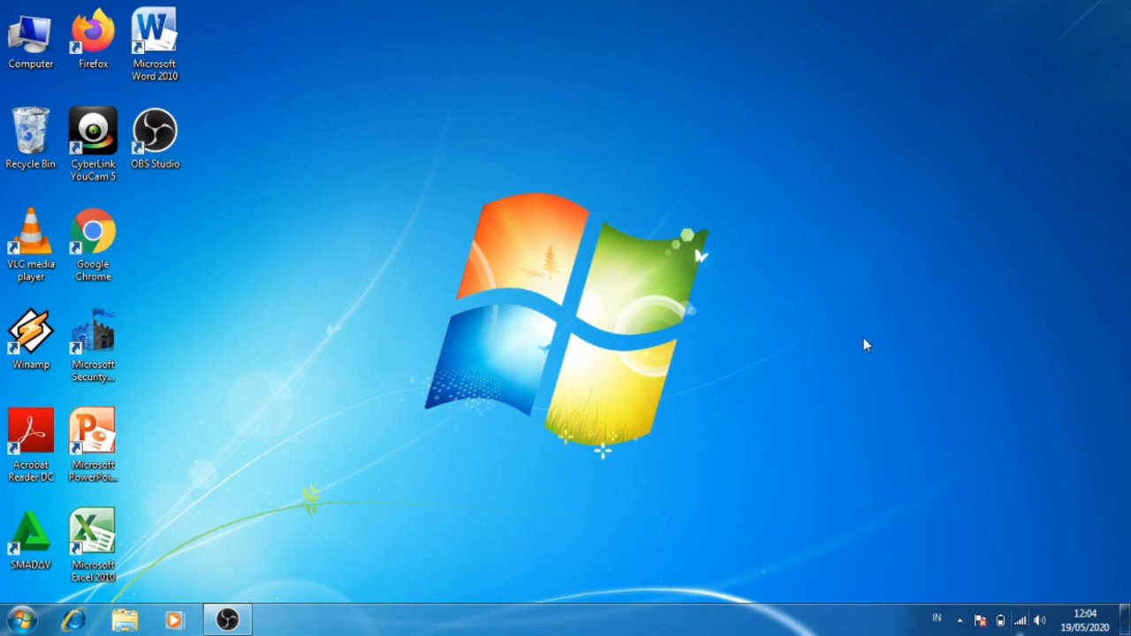
On the second computer, refresh the desktop and open the network address \\192.168.43.152\ in Windows Explorer.
{"action": "right_click", "coordinate": [586, 395]}
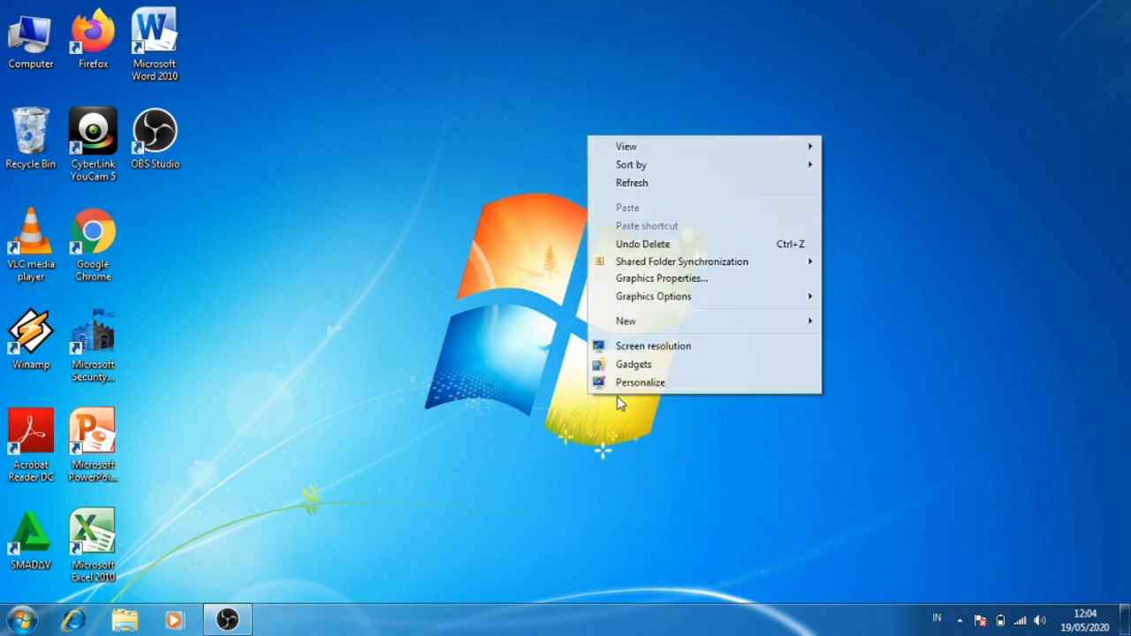
{"action": "left_click", "coordinate": [627, 184]}
{"action": "left_click", "coordinate": [126, 628]}
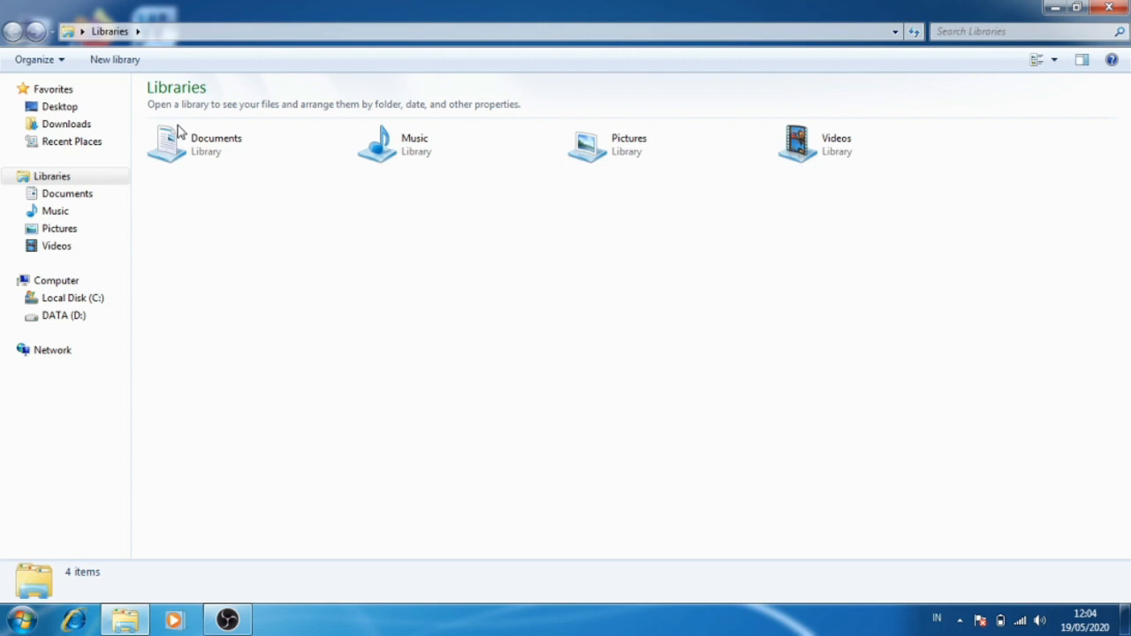
{"action": "left_click", "coordinate": [207, 31]}
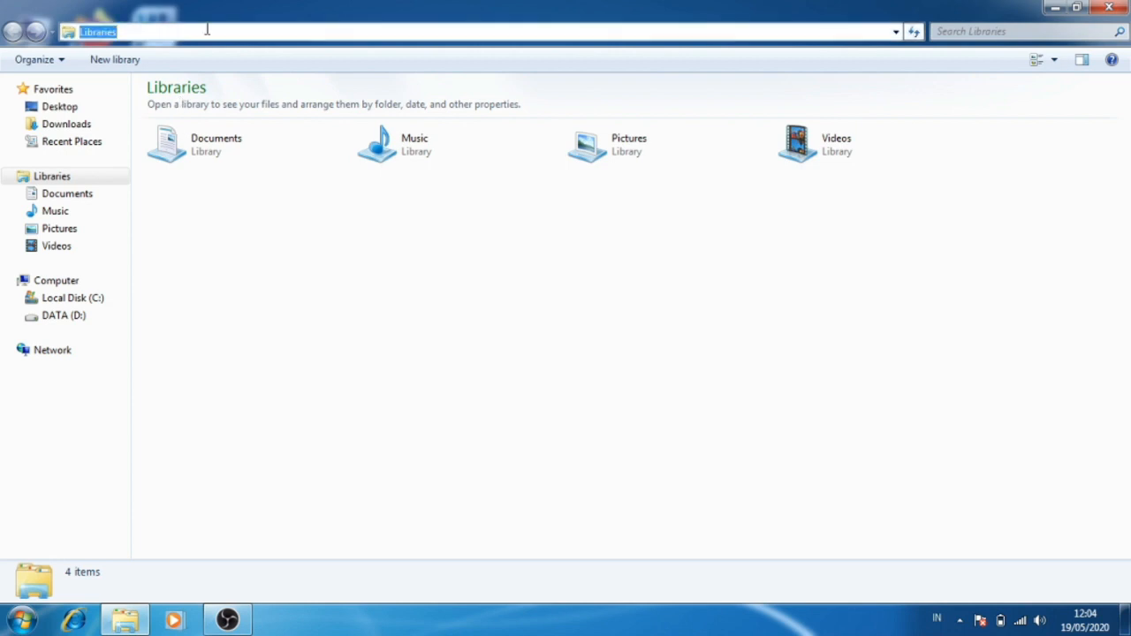
{"action": "key", "text": "BackSpace"}
{"action": "type", "text": "\\\\"}
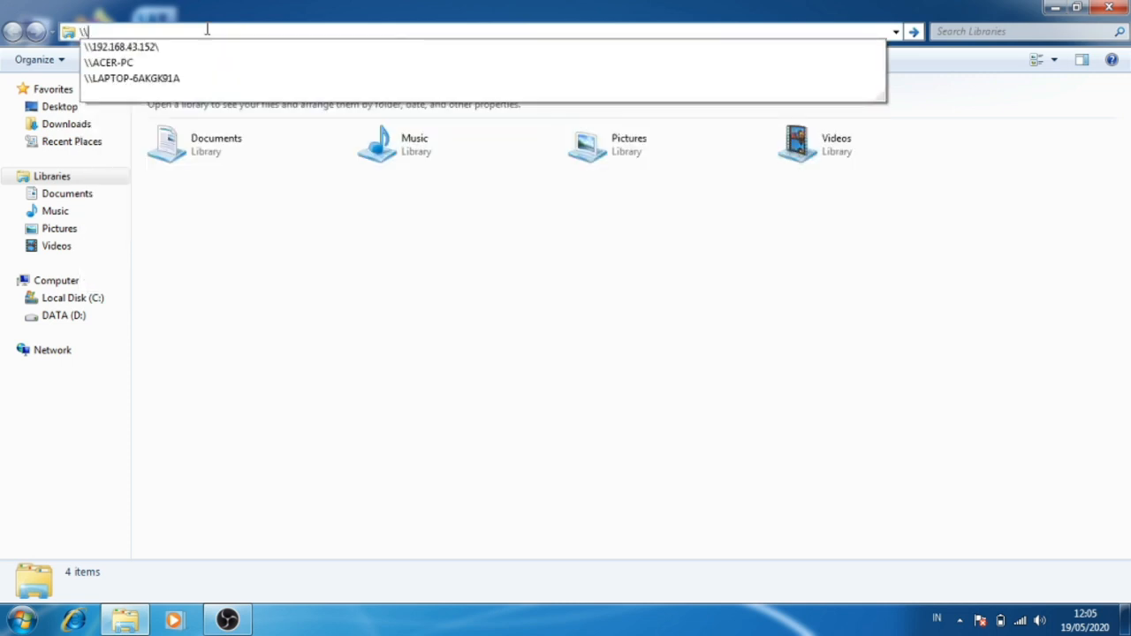
{"action": "type", "text": "192.168.43.152"}
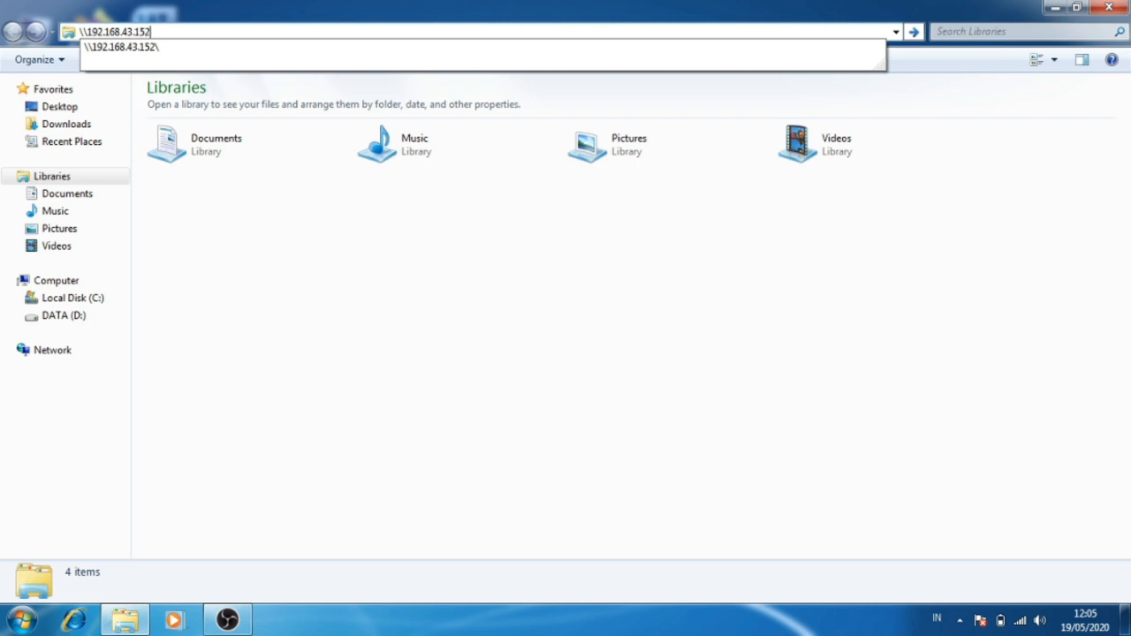
{"action": "type", "text": "\\"}
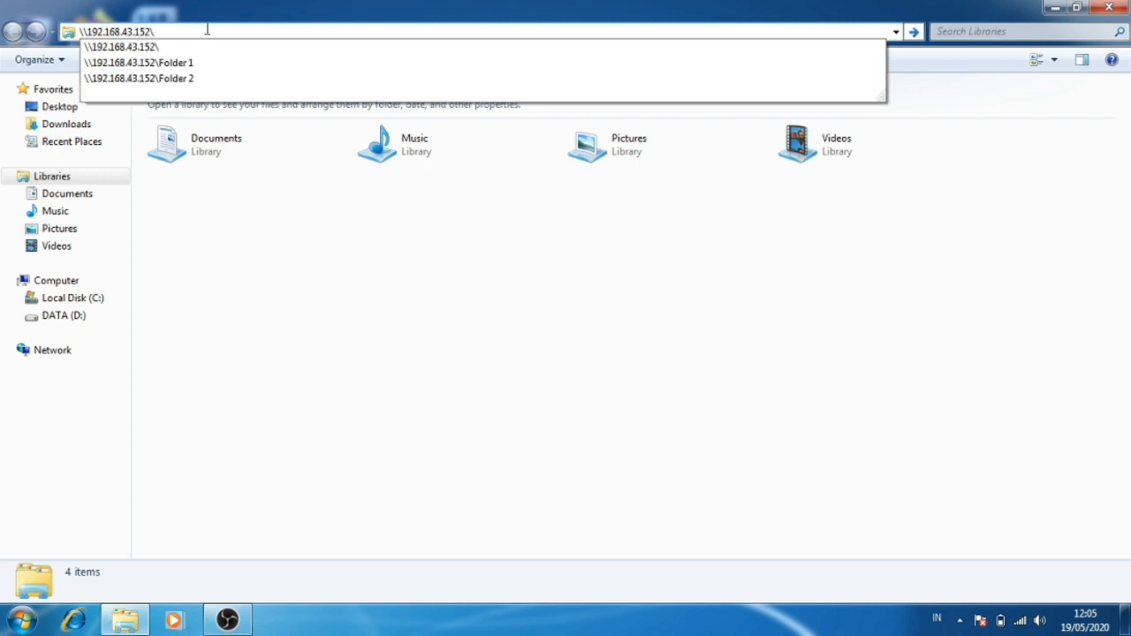
{"action": "key", "text": "Return"}
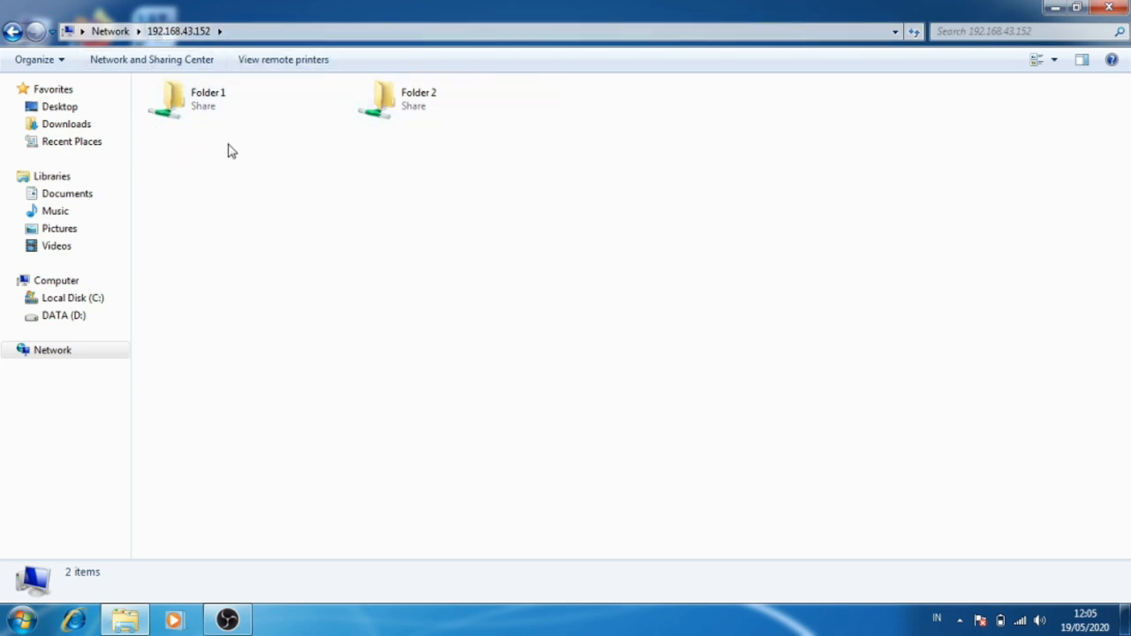
Open the shared Folder 1 and create a new folder in it, keeping the default name.
{"action": "double_click", "coordinate": [187, 109]}
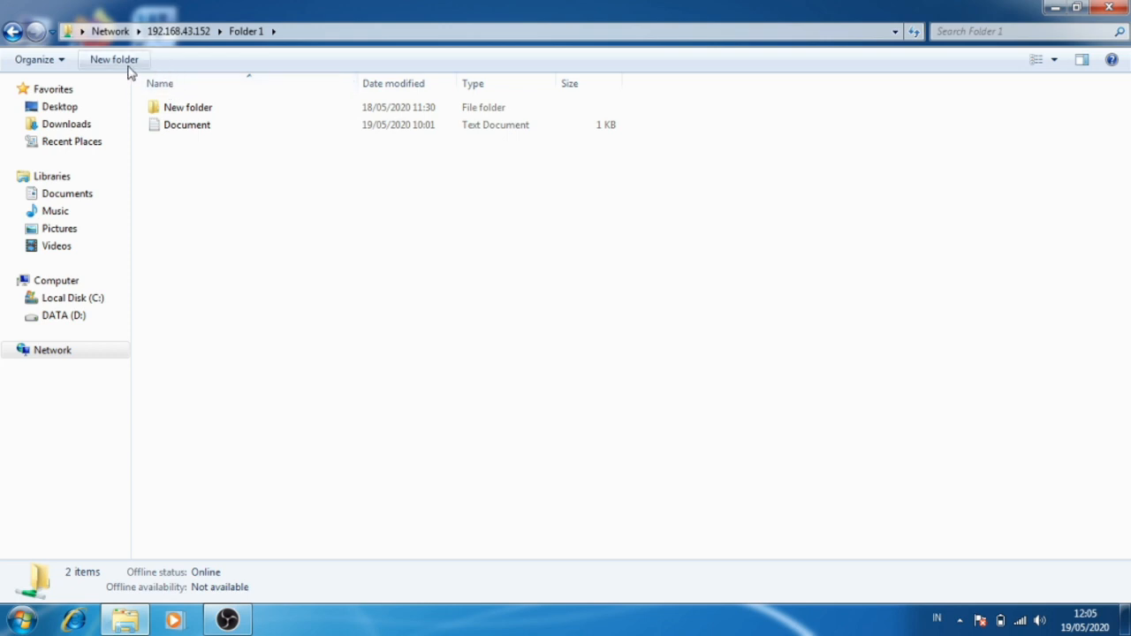
{"action": "left_click", "coordinate": [128, 66]}
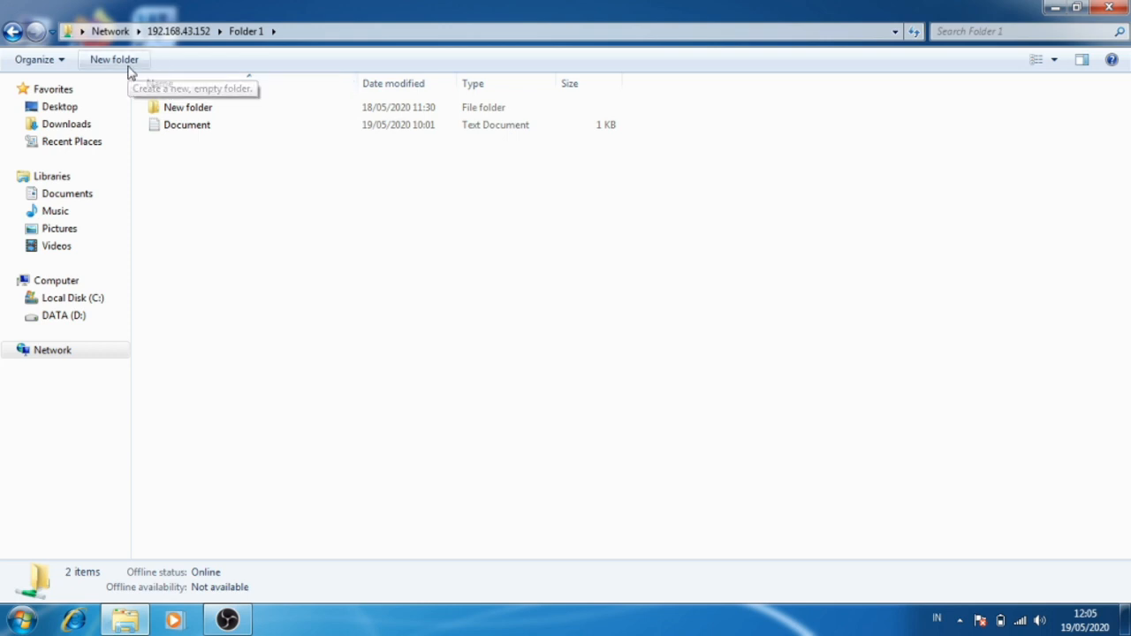
{"action": "left_click", "coordinate": [235, 142]}
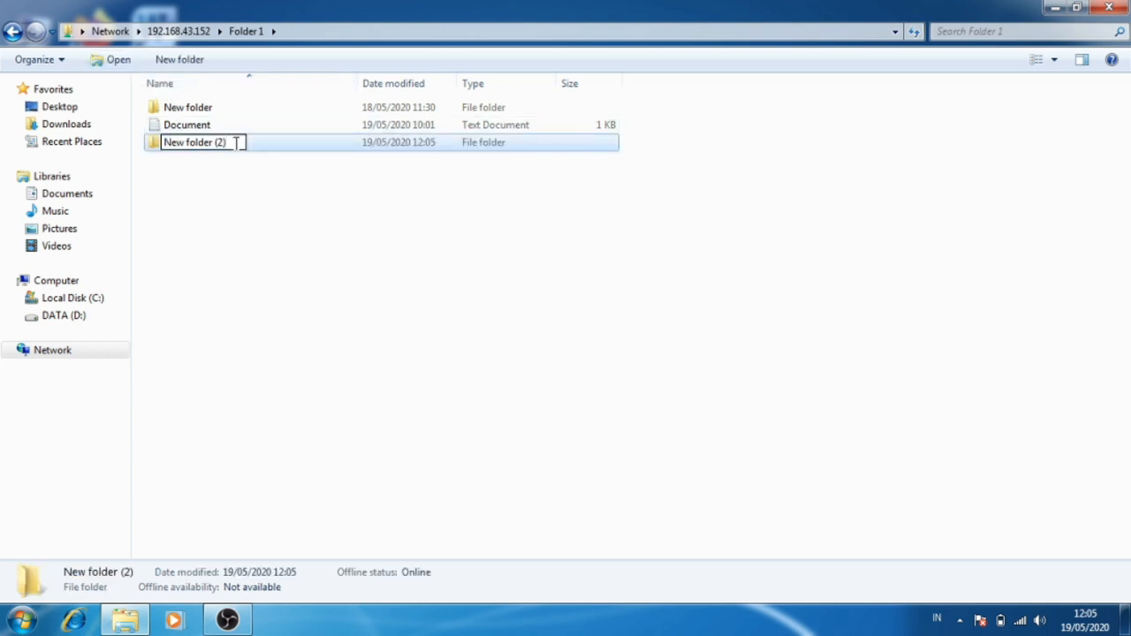
{"action": "key", "text": "Return"}
Create a new Microsoft Word document in Folder 1, keeping the default name.
{"action": "right_click", "coordinate": [248, 183]}
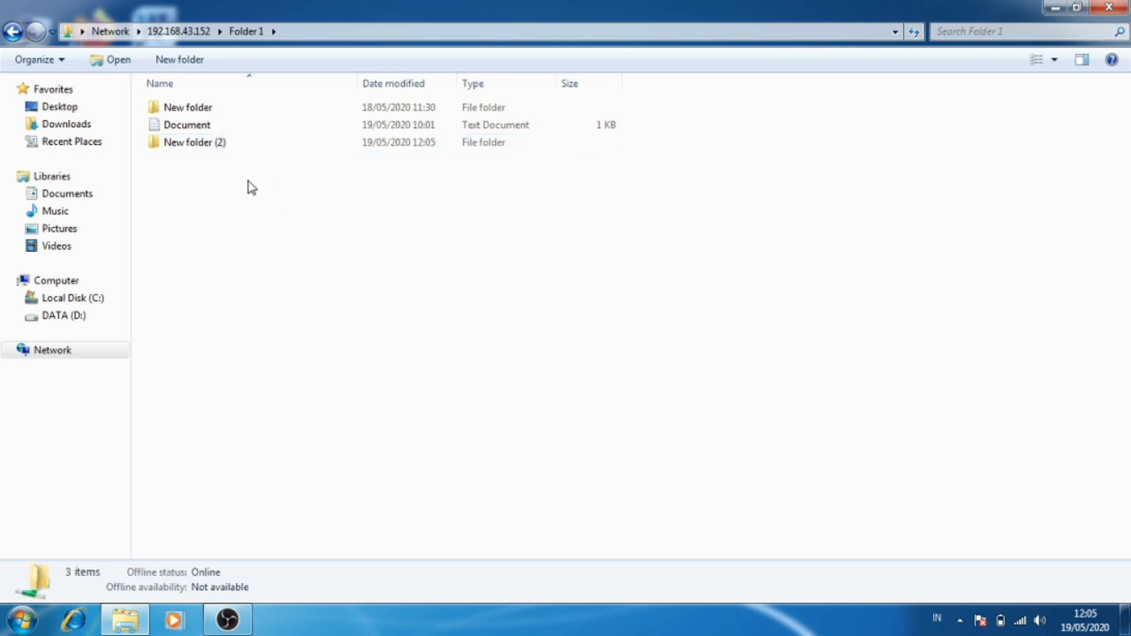
{"action": "mouse_move", "coordinate": [294, 380]}
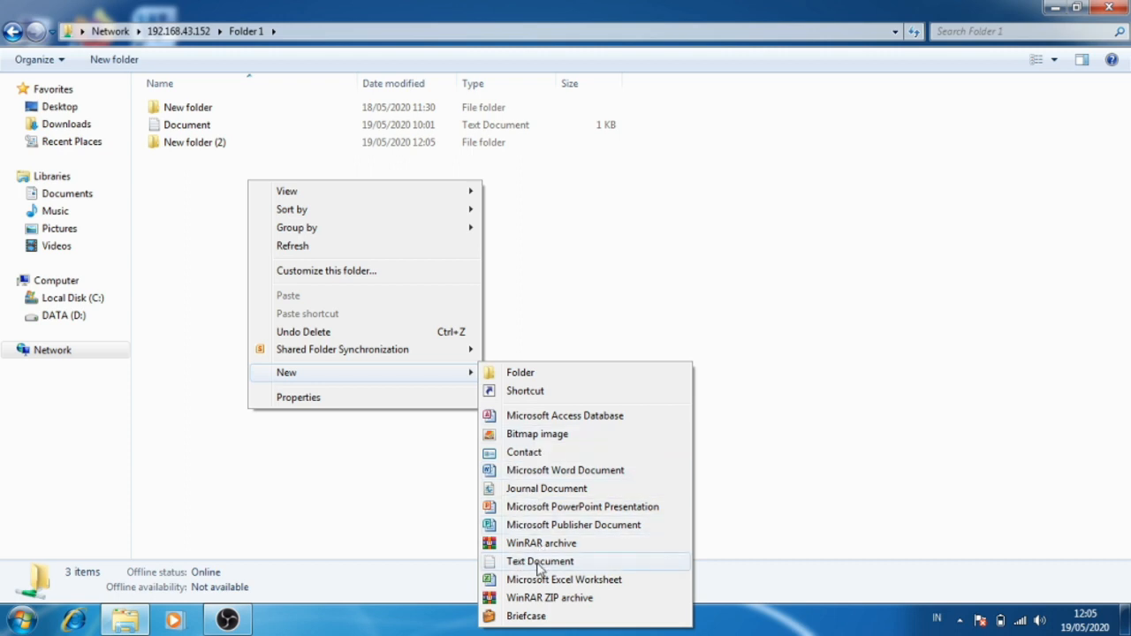
{"action": "left_click", "coordinate": [533, 475]}
{"action": "key", "text": "Return"}
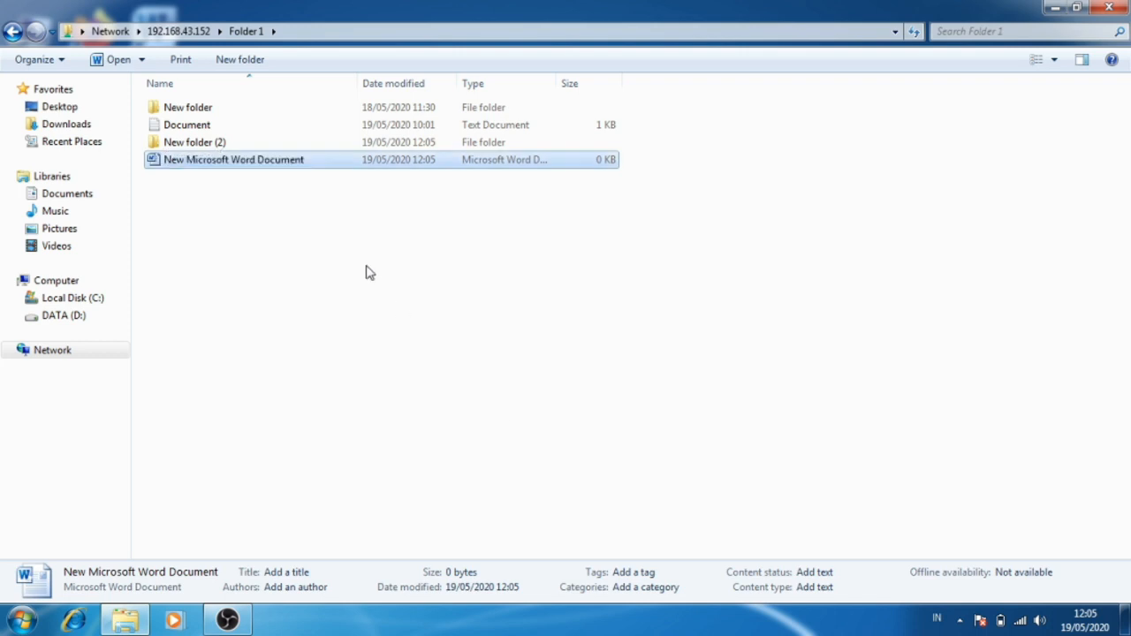
{"action": "left_click", "coordinate": [347, 267]}
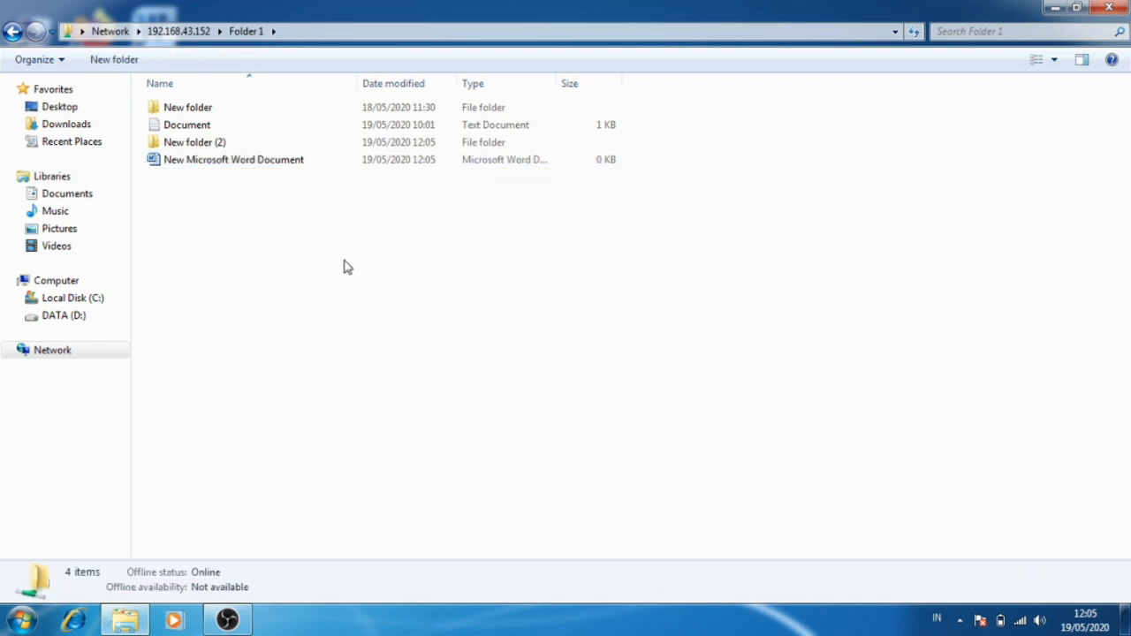
Permanently delete the new Microsoft Word document and New folder (2) from Folder 1.
{"action": "right_click", "coordinate": [240, 163]}
{"action": "left_click", "coordinate": [271, 503]}
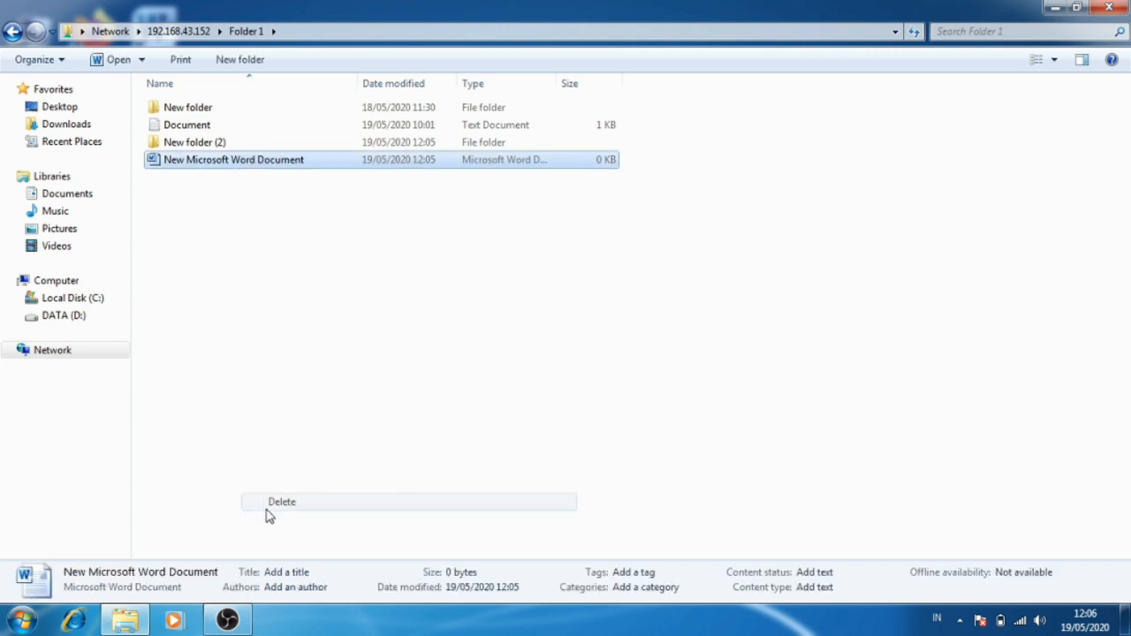
{"action": "left_click", "coordinate": [625, 378]}
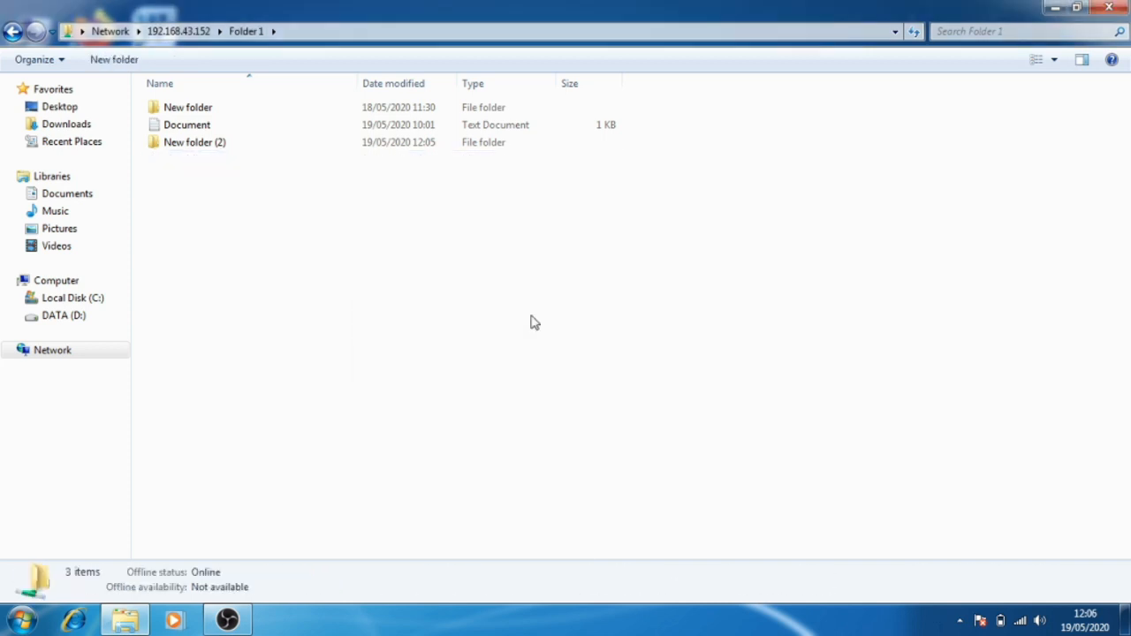
{"action": "right_click", "coordinate": [260, 152]}
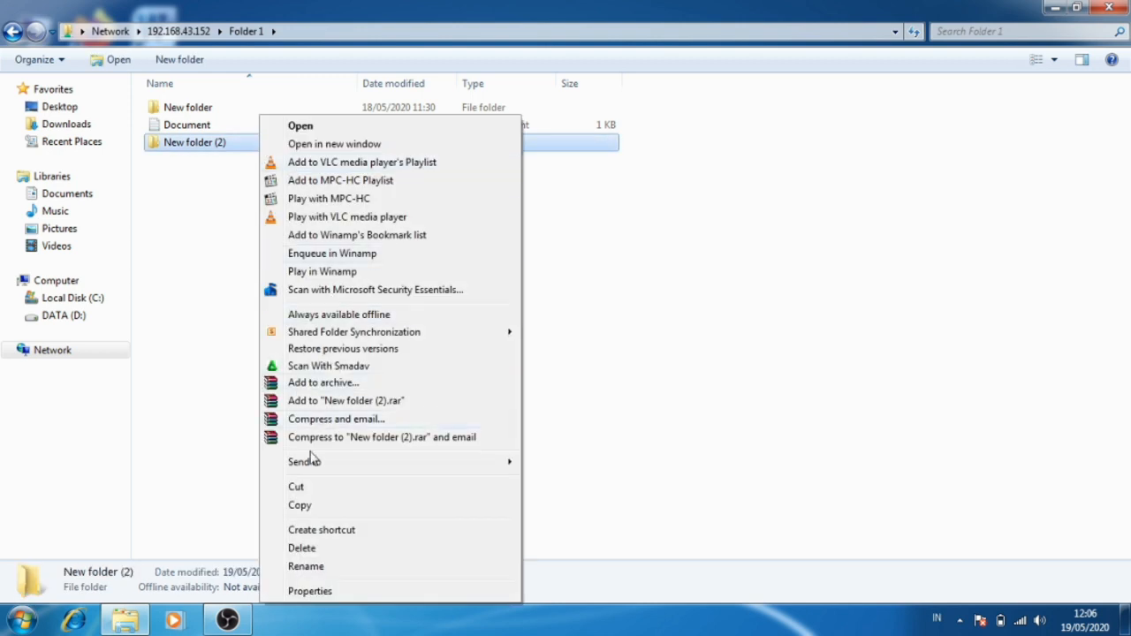
{"action": "left_click", "coordinate": [285, 548]}
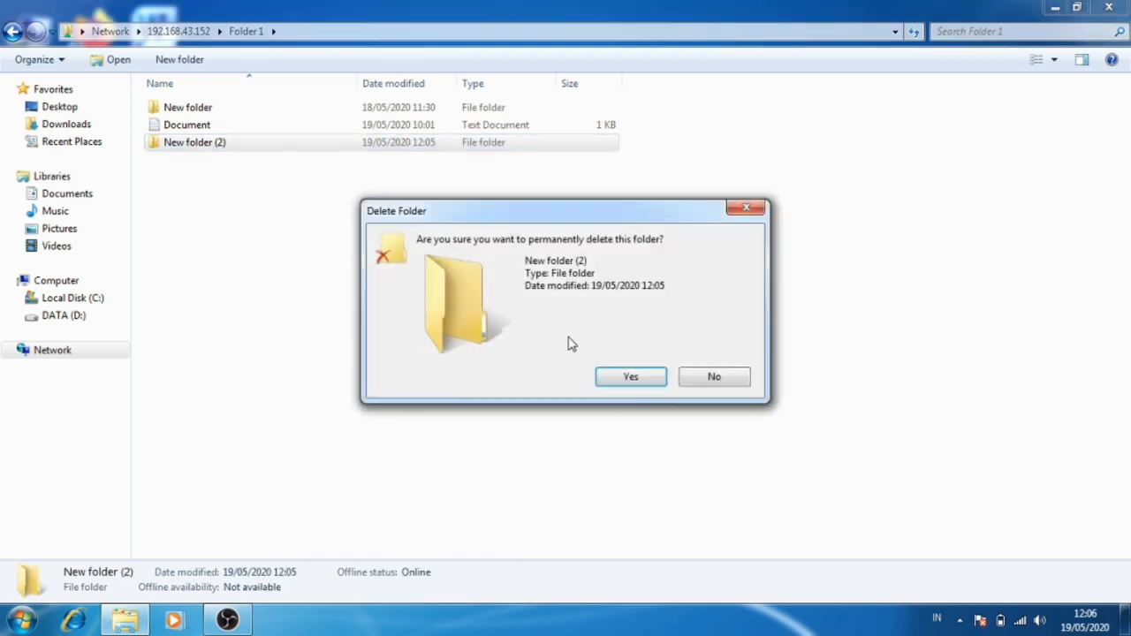
{"action": "left_click", "coordinate": [597, 378]}
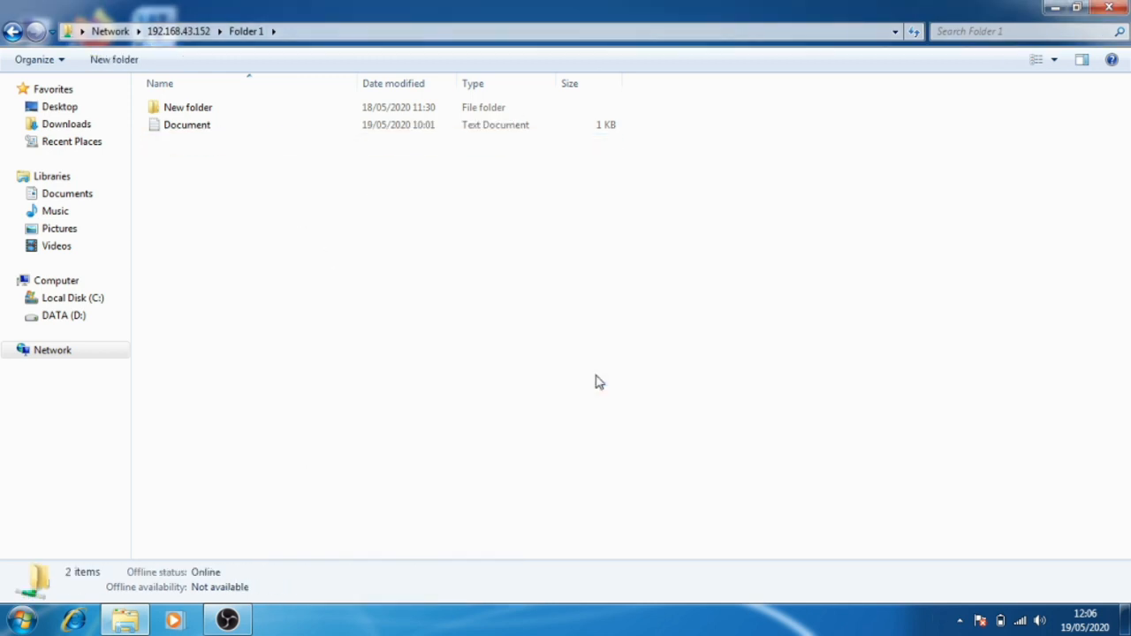
Open the shared Folder 2 and try to create a new folder in it, retrying once before cancelling.
{"action": "left_click", "coordinate": [16, 33]}
{"action": "double_click", "coordinate": [396, 115]}
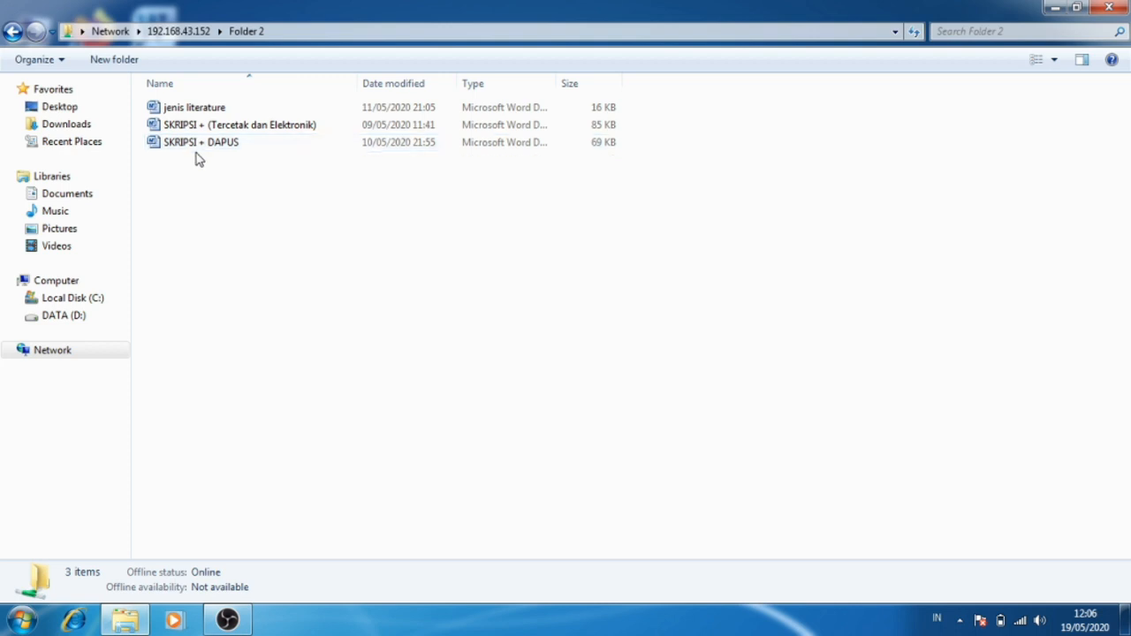
{"action": "left_click", "coordinate": [126, 60]}
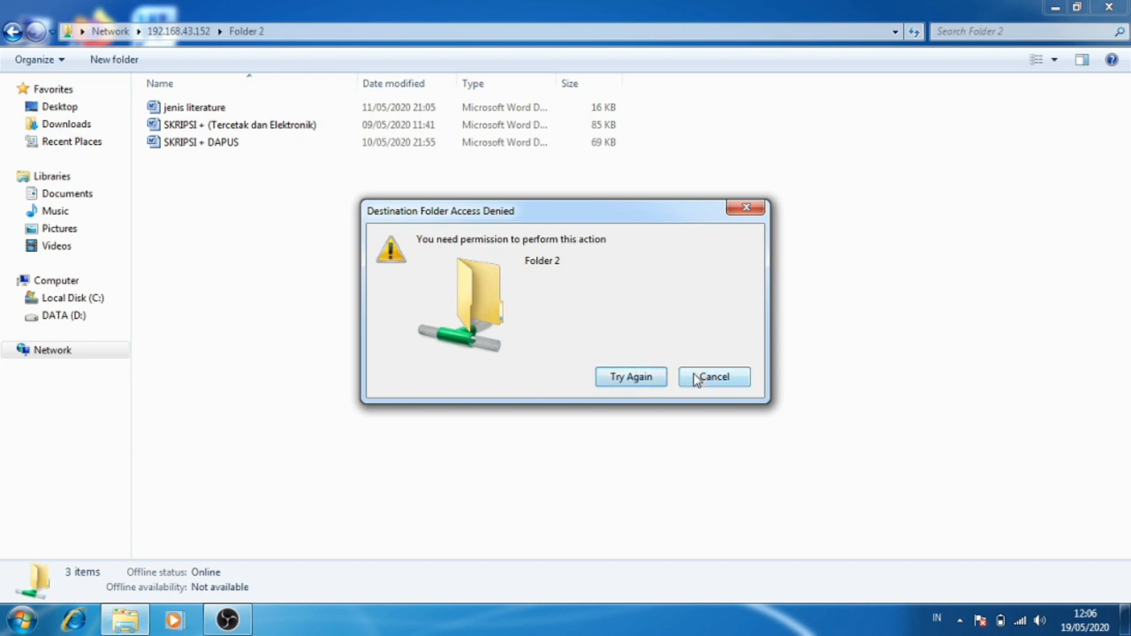
{"action": "left_click", "coordinate": [653, 383]}
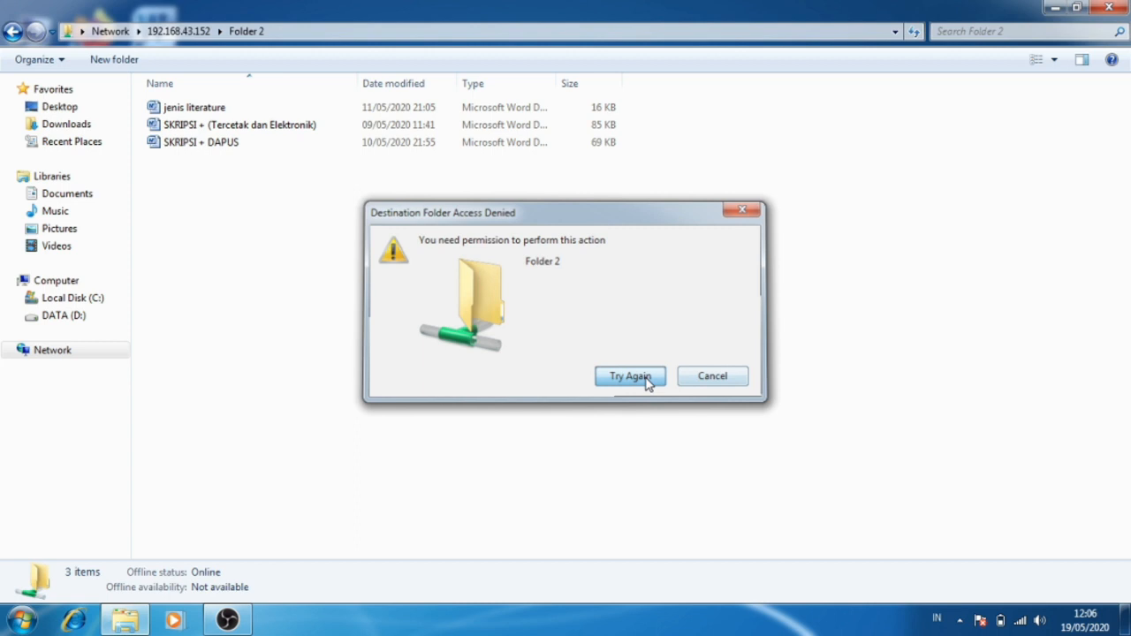
{"action": "left_click", "coordinate": [714, 379]}
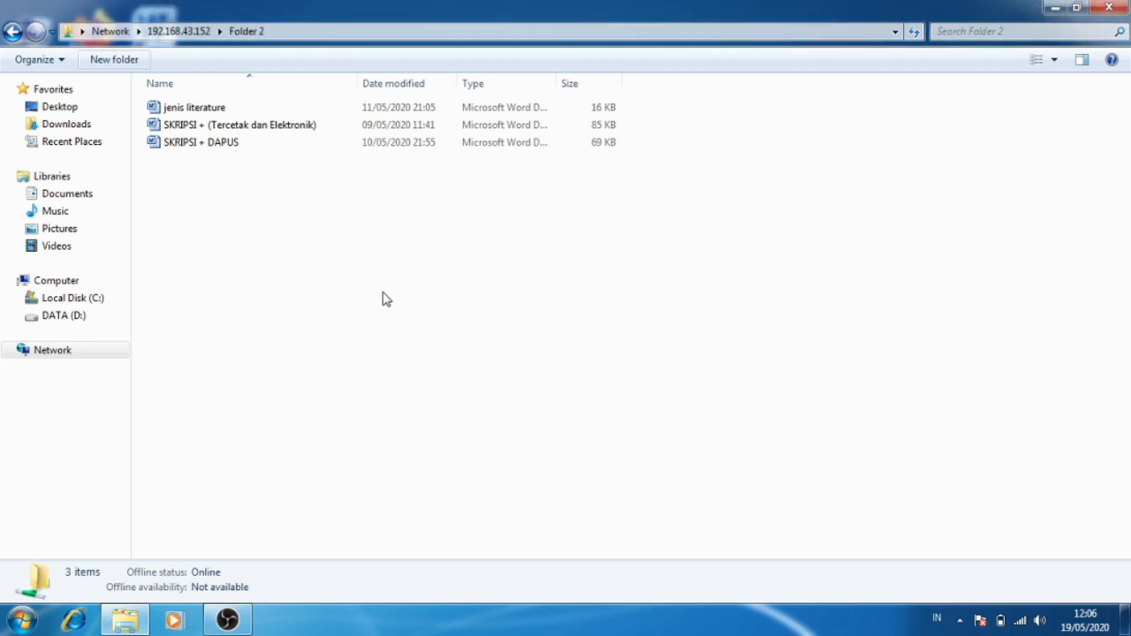
Try to permanently delete the "jenis literature" document from Folder 2, retrying once before cancelling.
{"action": "left_click", "coordinate": [315, 110]}
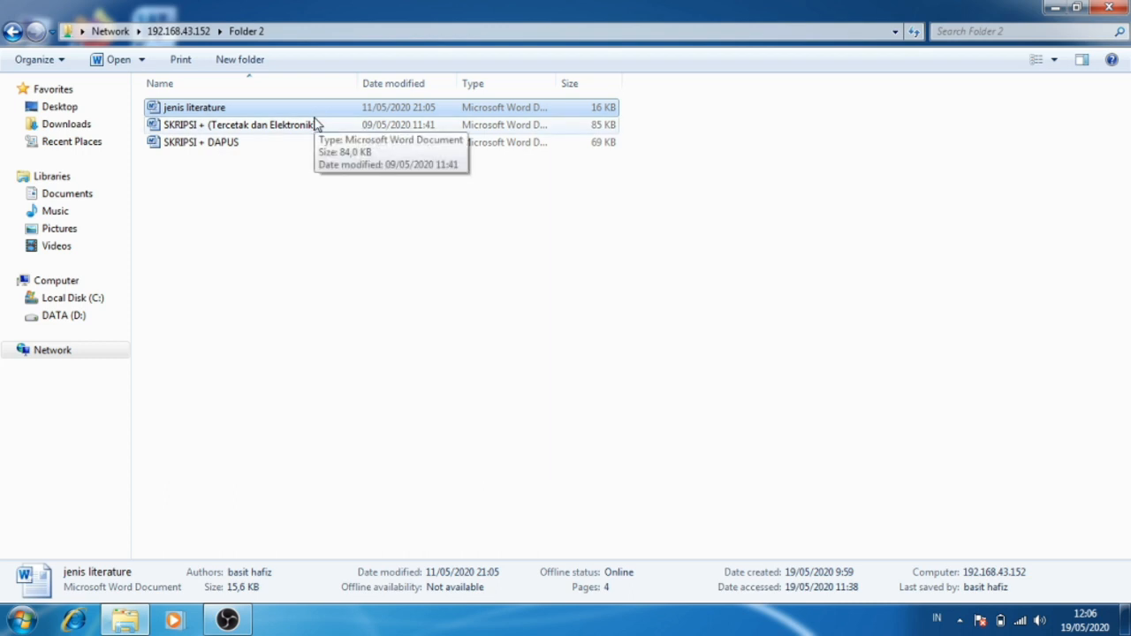
{"action": "right_click", "coordinate": [321, 107]}
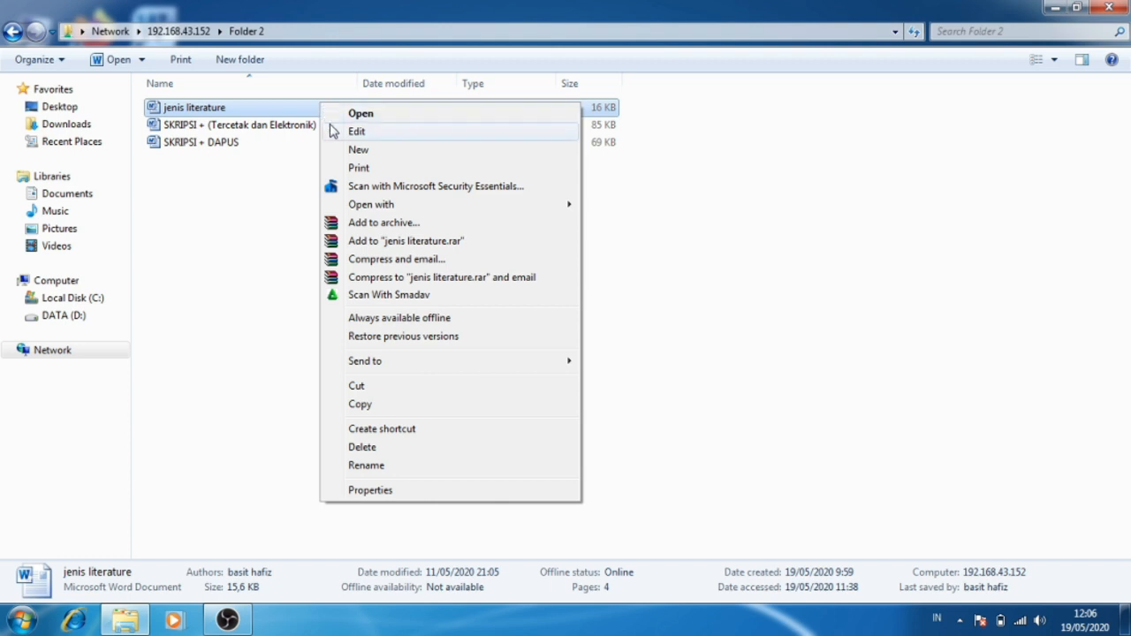
{"action": "left_click", "coordinate": [383, 448]}
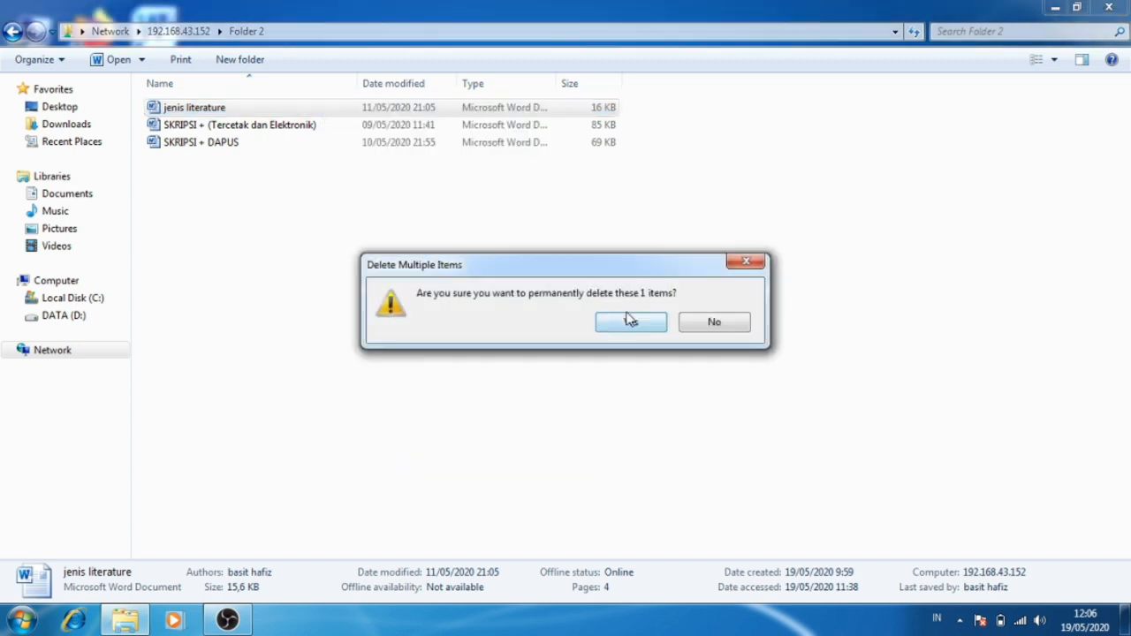
{"action": "left_click", "coordinate": [629, 321]}
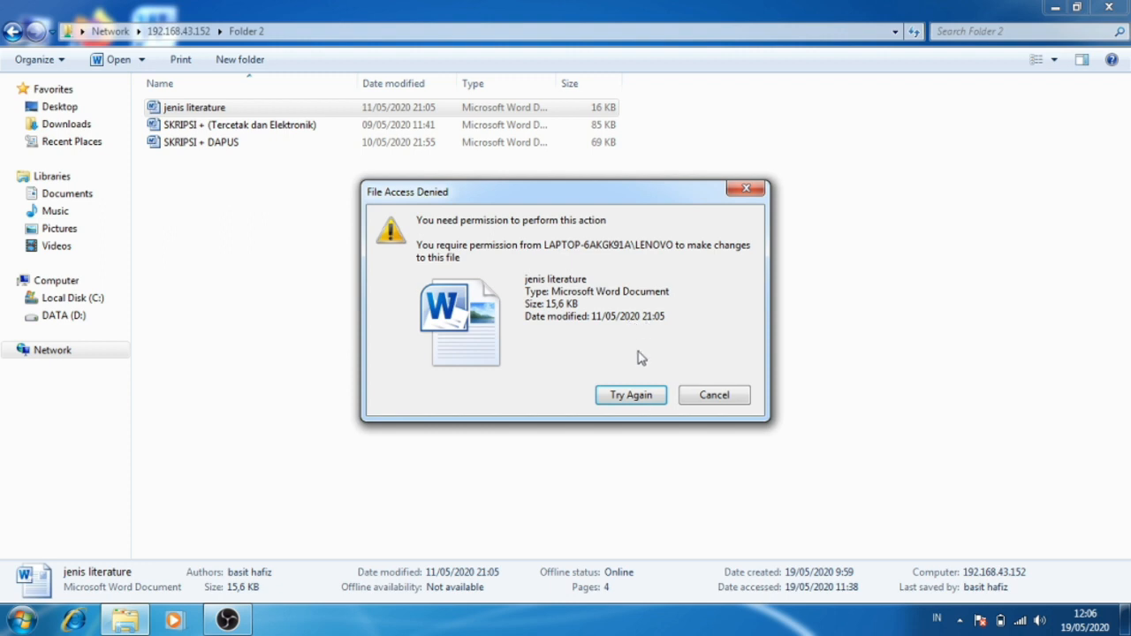
{"action": "left_click", "coordinate": [641, 396]}
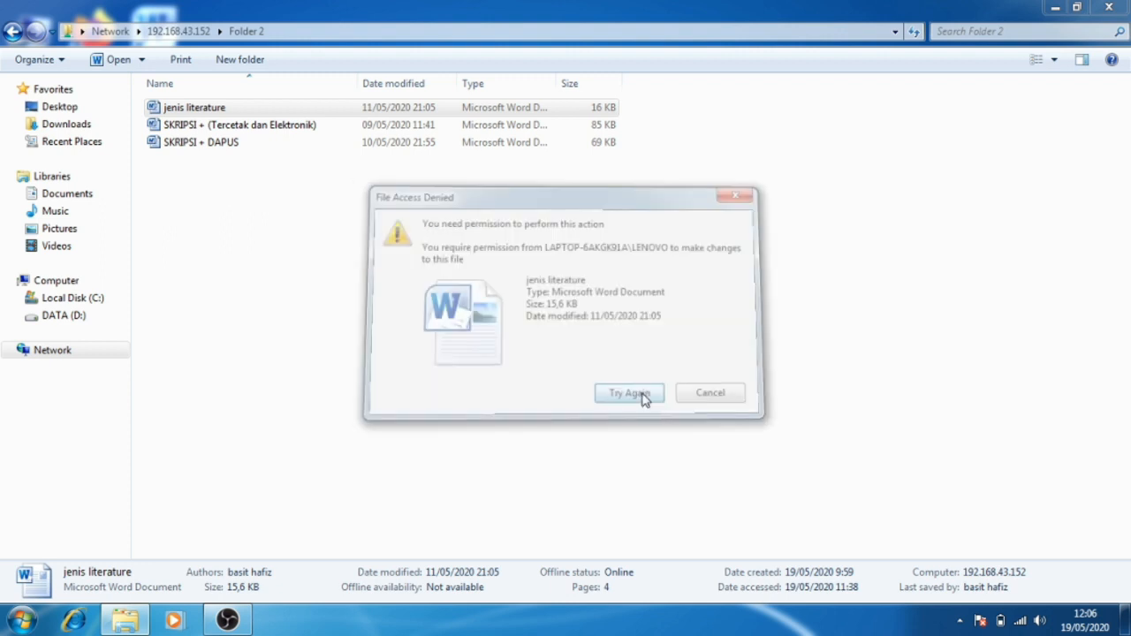
{"action": "left_click", "coordinate": [710, 396]}
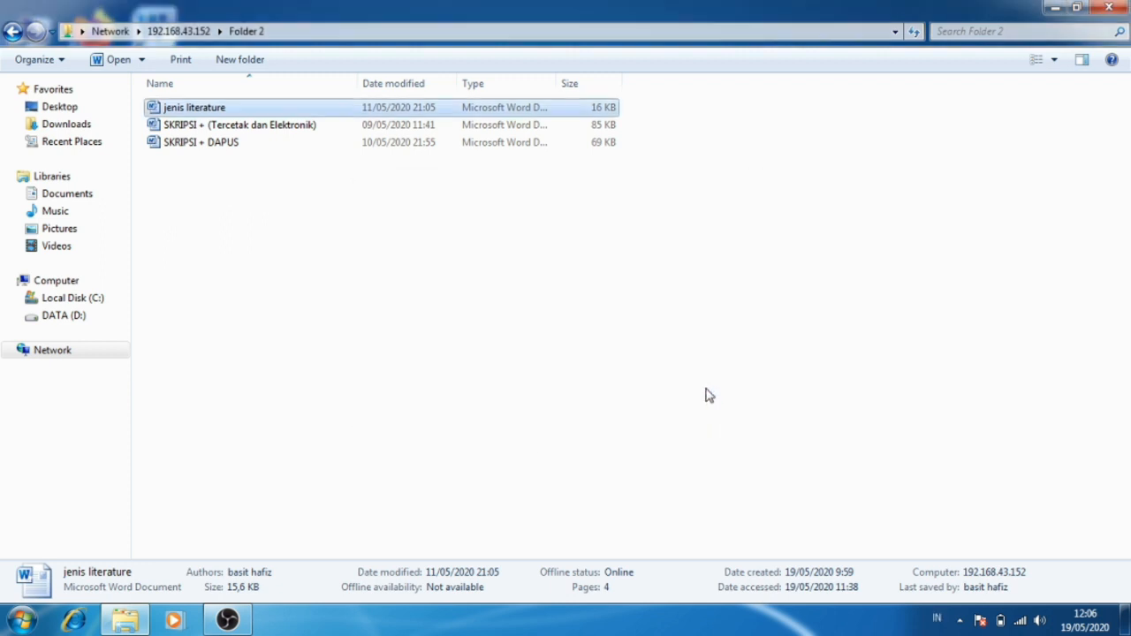
Leave Folder 2, browse the network to the computer LAPTOP-6AKGK91A, and open its shared Folder 1.
{"action": "left_click", "coordinate": [12, 32]}
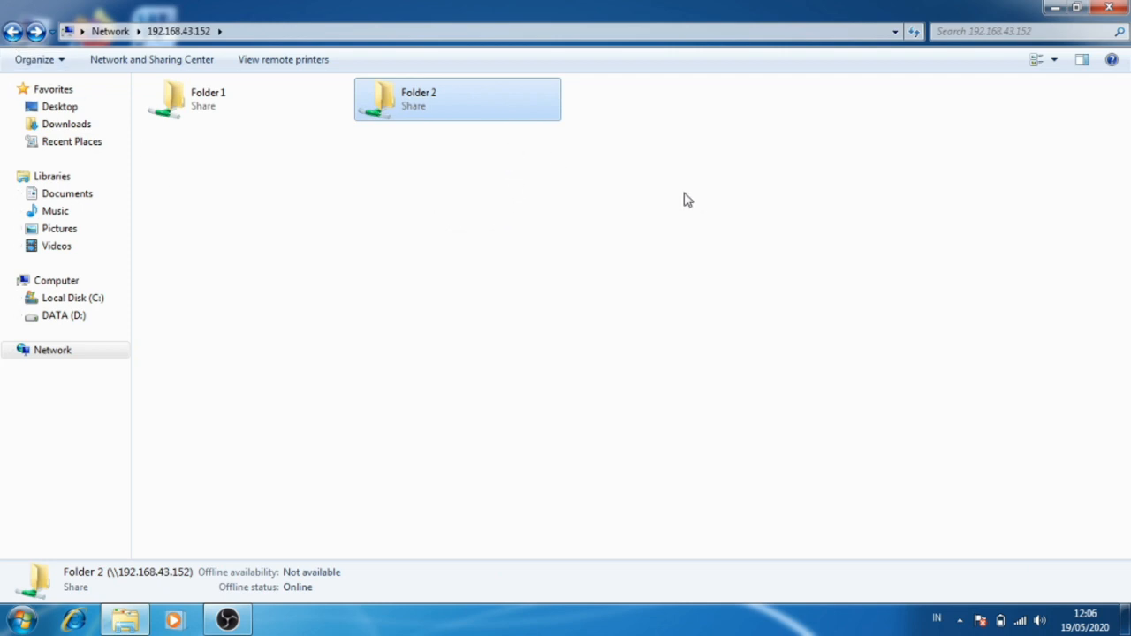
{"action": "left_click", "coordinate": [448, 289]}
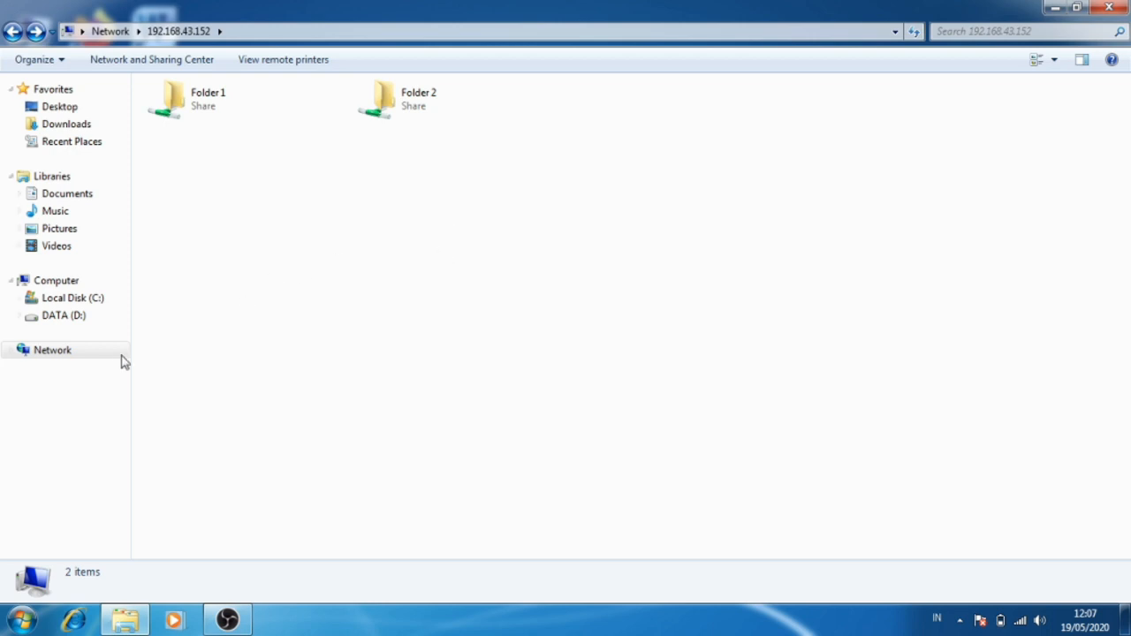
{"action": "left_click", "coordinate": [93, 358]}
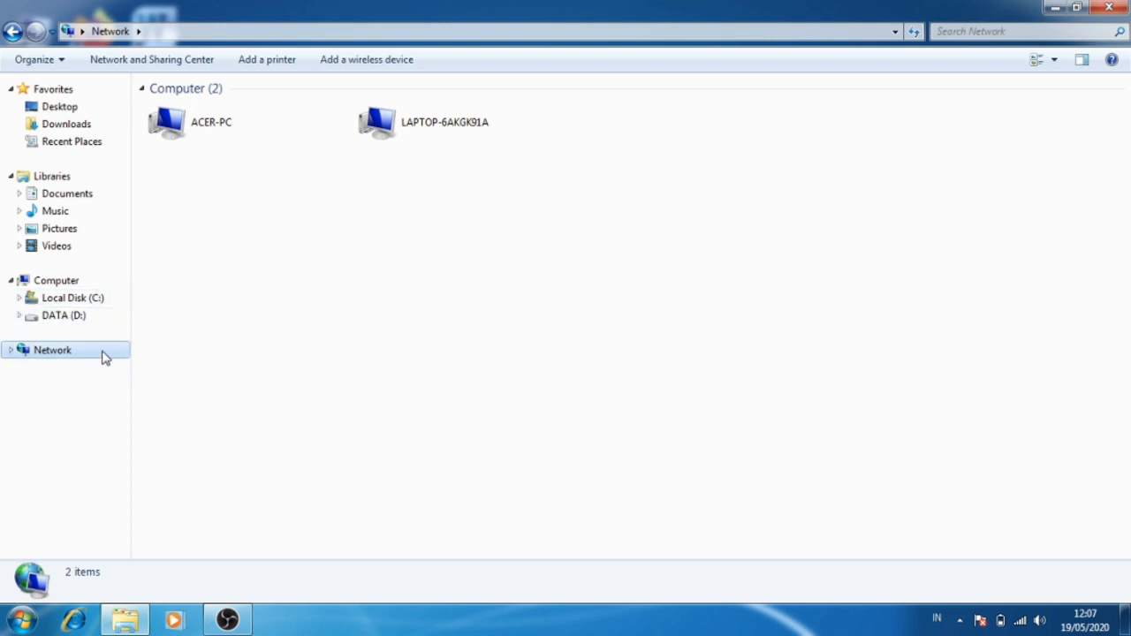
{"action": "double_click", "coordinate": [419, 128]}
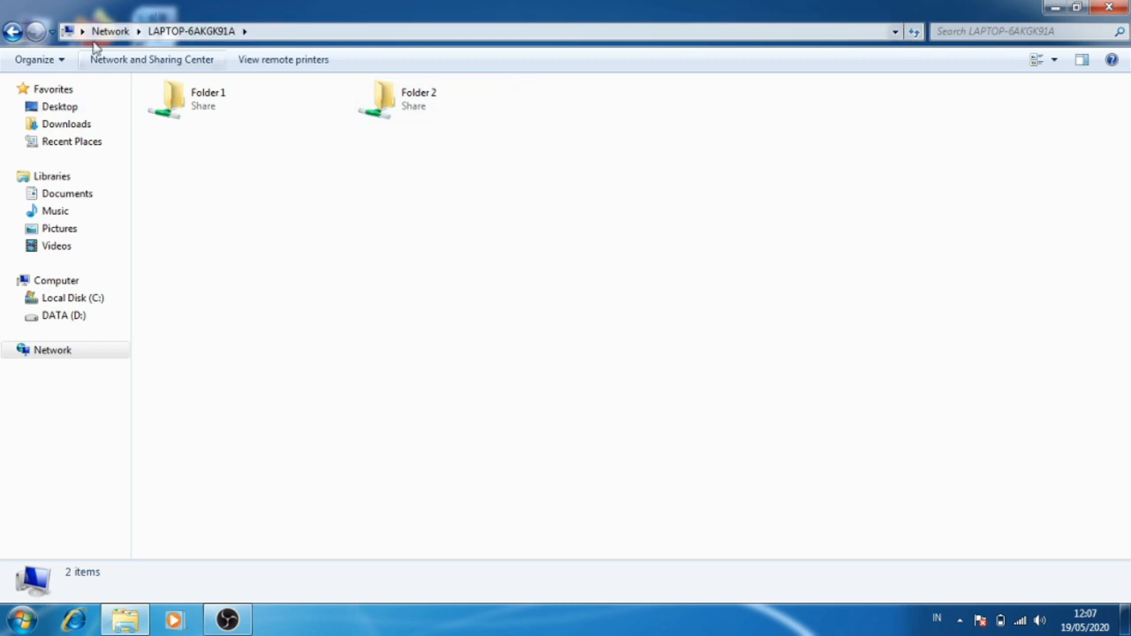
{"action": "double_click", "coordinate": [236, 112]}
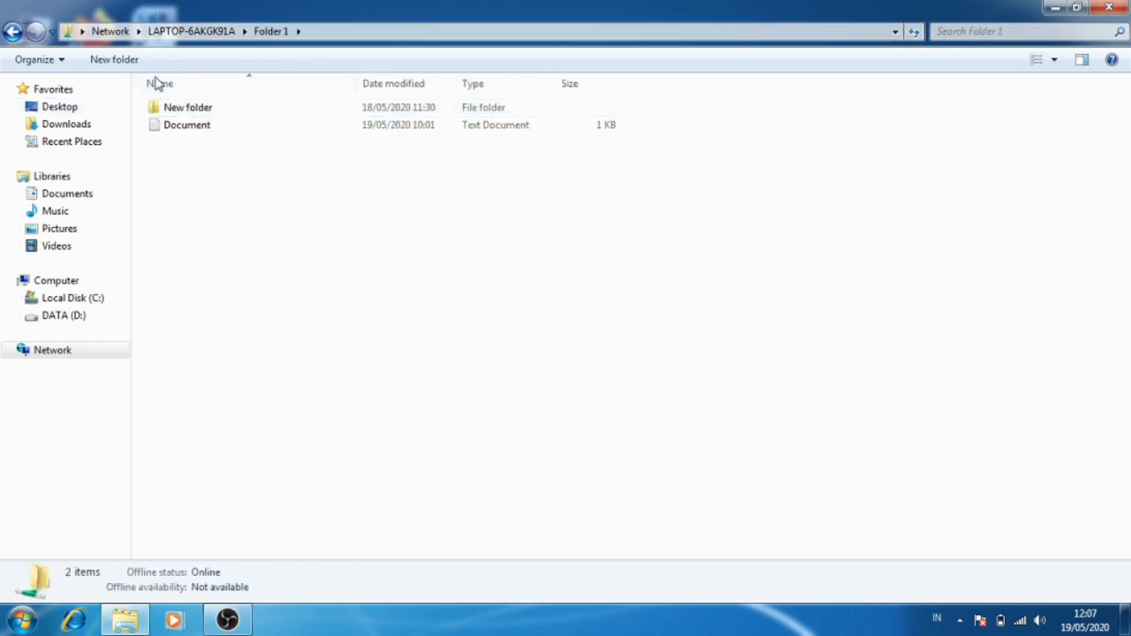
Return to LAPTOP-6AKGK91A's shares, open Folder 2, and go back to the shared folders of 192.168.43.152.
{"action": "left_click", "coordinate": [14, 32]}
{"action": "double_click", "coordinate": [401, 116]}
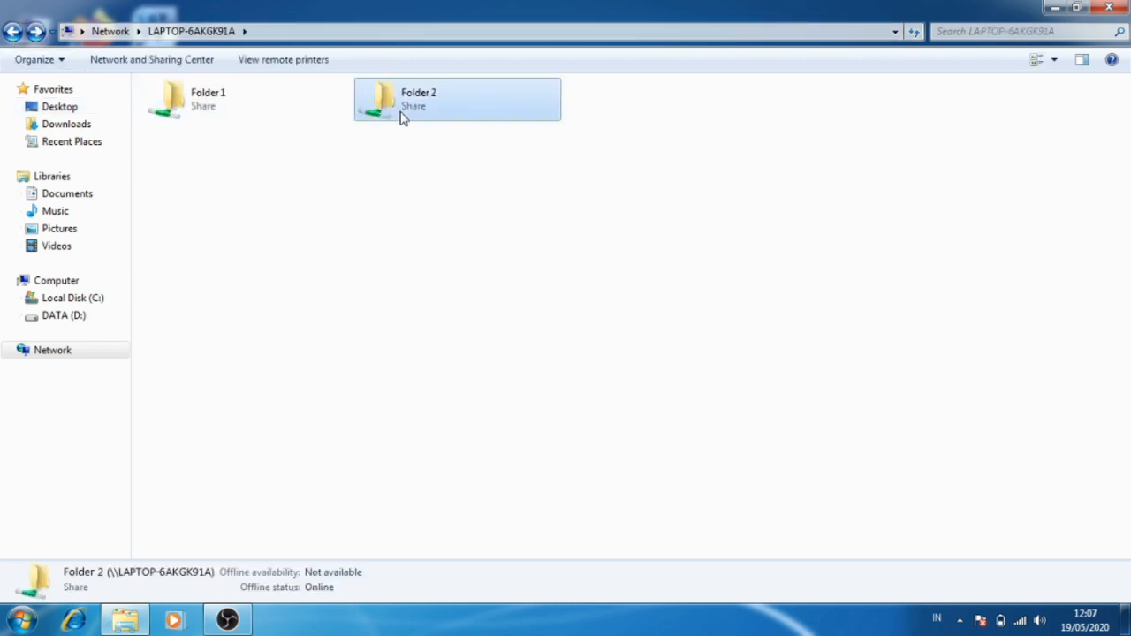
{"action": "left_click", "coordinate": [12, 32]}
{"action": "left_click", "coordinate": [11, 33]}
{"action": "left_click", "coordinate": [12, 33]}
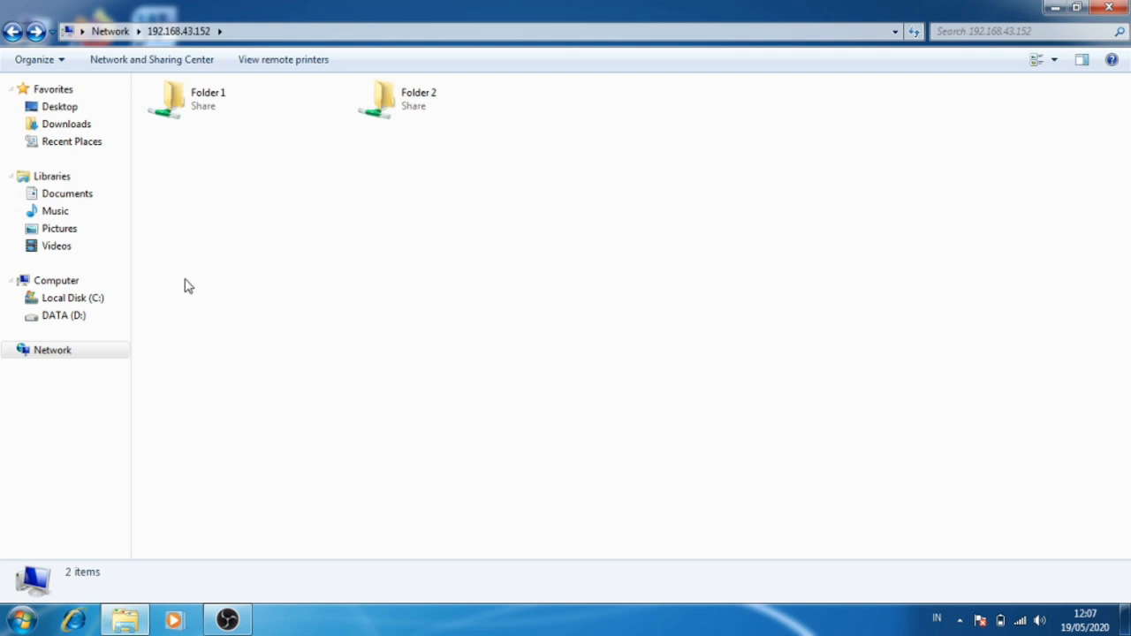
Start mapping a network drive from Computer and enter \\192.168.43.152\ as the folder path for drive Z:.
{"action": "left_click", "coordinate": [55, 281]}
{"action": "right_click", "coordinate": [55, 283]}
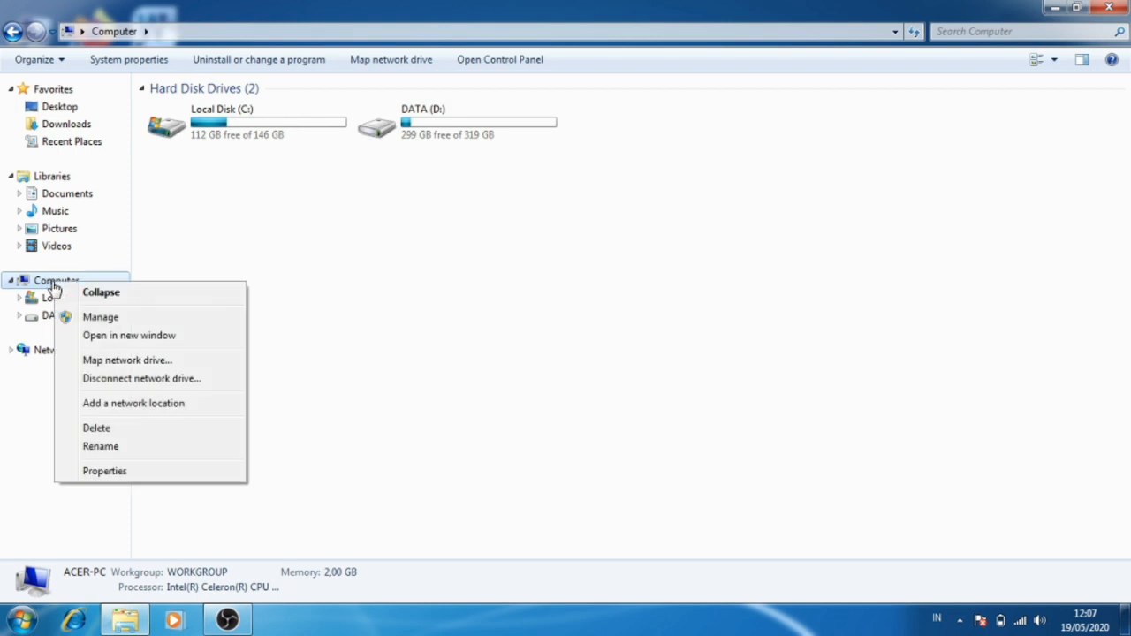
{"action": "left_click", "coordinate": [79, 361]}
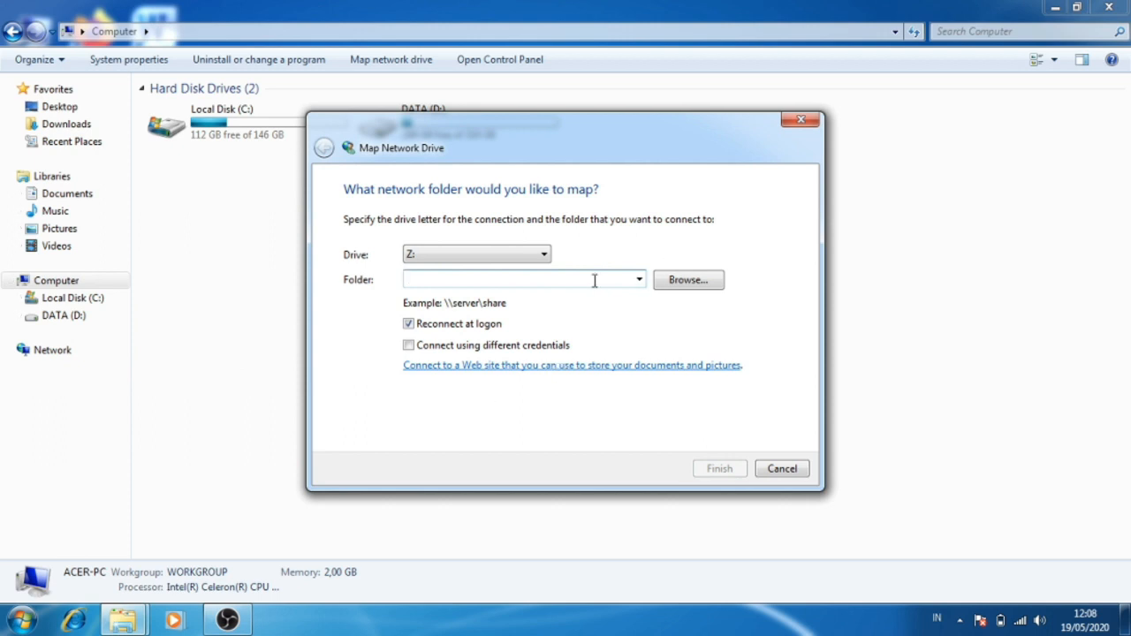
{"action": "type", "text": "\\\\1"}
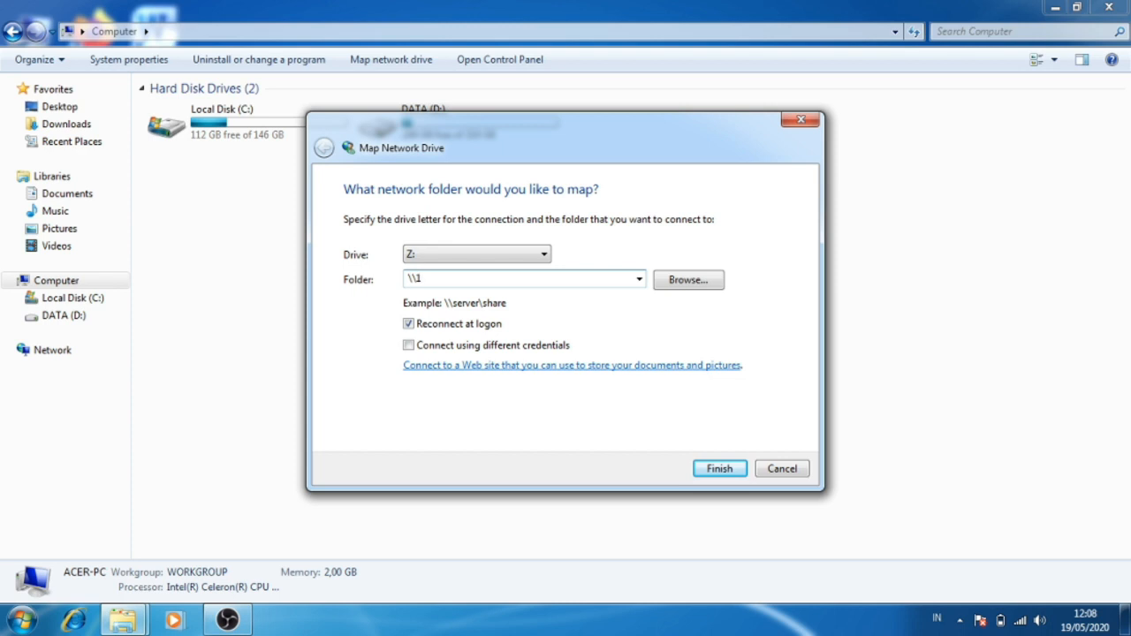
{"action": "type", "text": "92.168.43.152\\"}
Browse to Folder 1 under 192.168.43.152, select it as the network folder, and finish mapping it to drive Z:.
{"action": "left_click", "coordinate": [669, 281]}
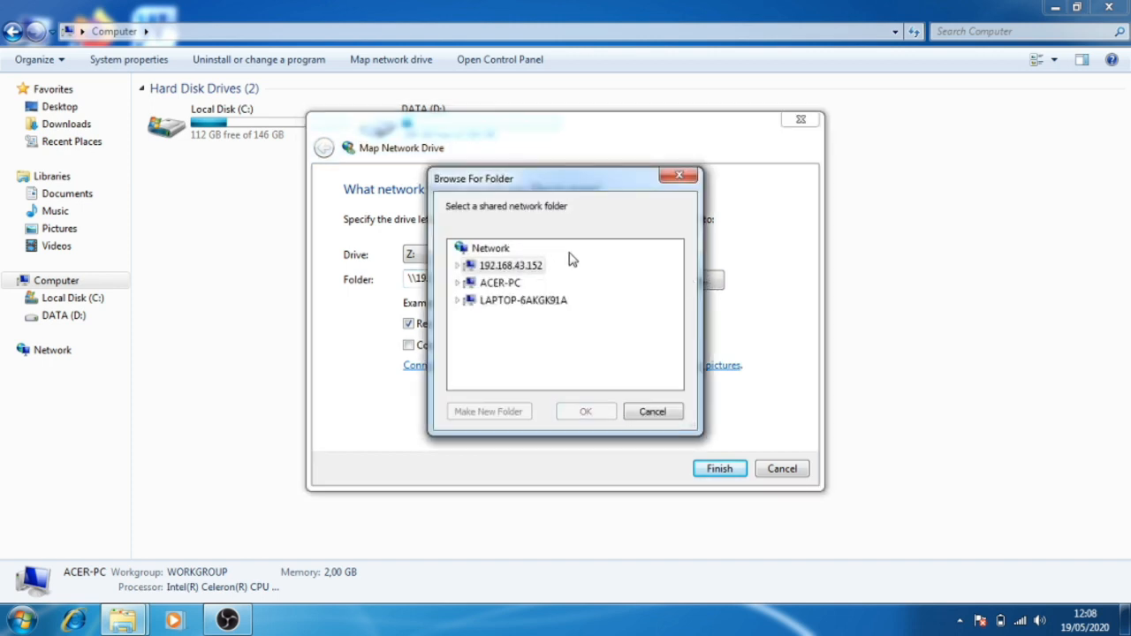
{"action": "left_click", "coordinate": [515, 270]}
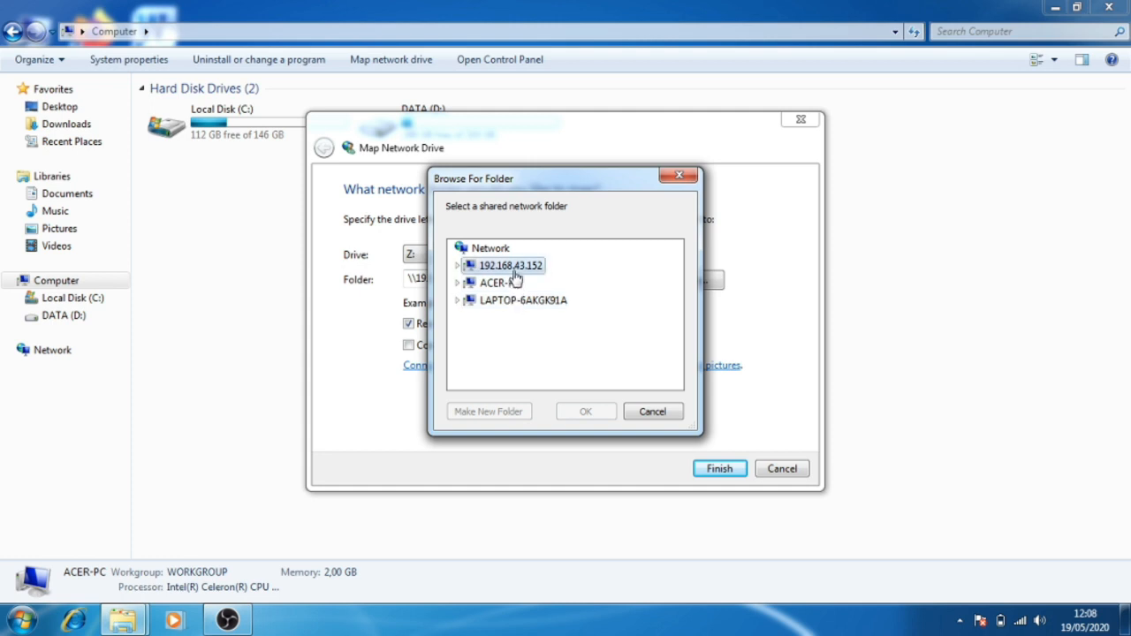
{"action": "double_click", "coordinate": [518, 267]}
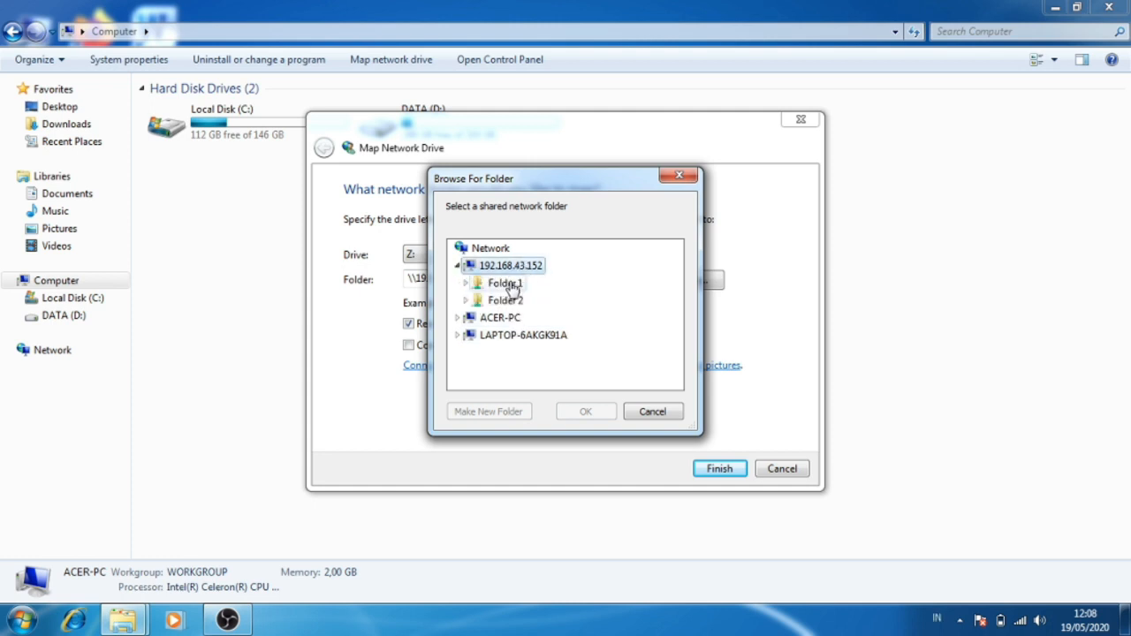
{"action": "double_click", "coordinate": [518, 287]}
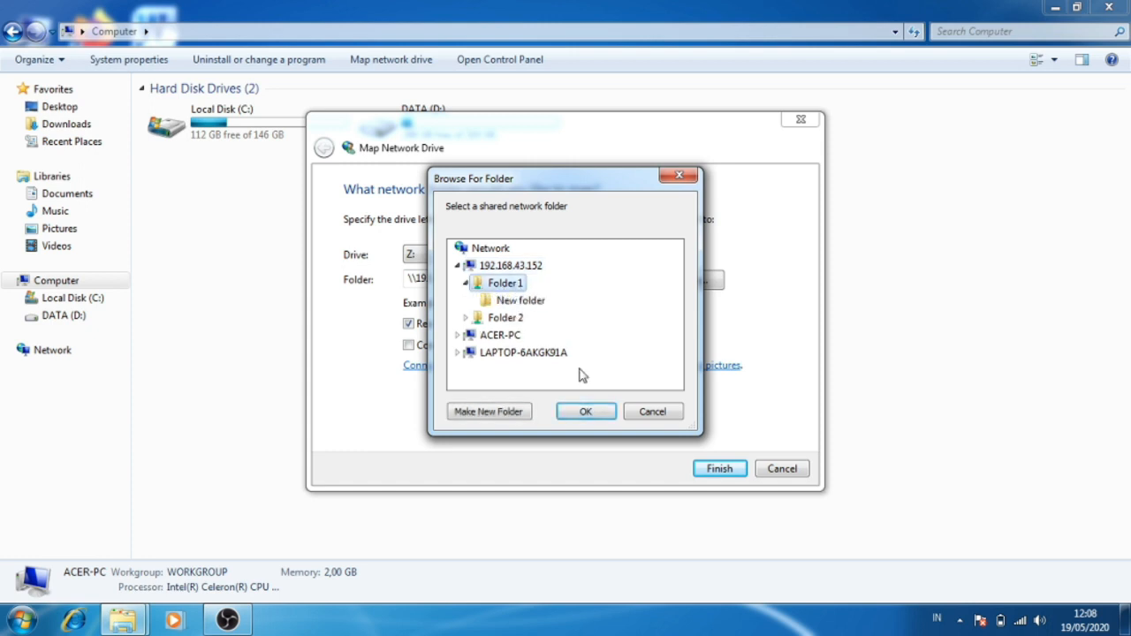
{"action": "left_click", "coordinate": [585, 412]}
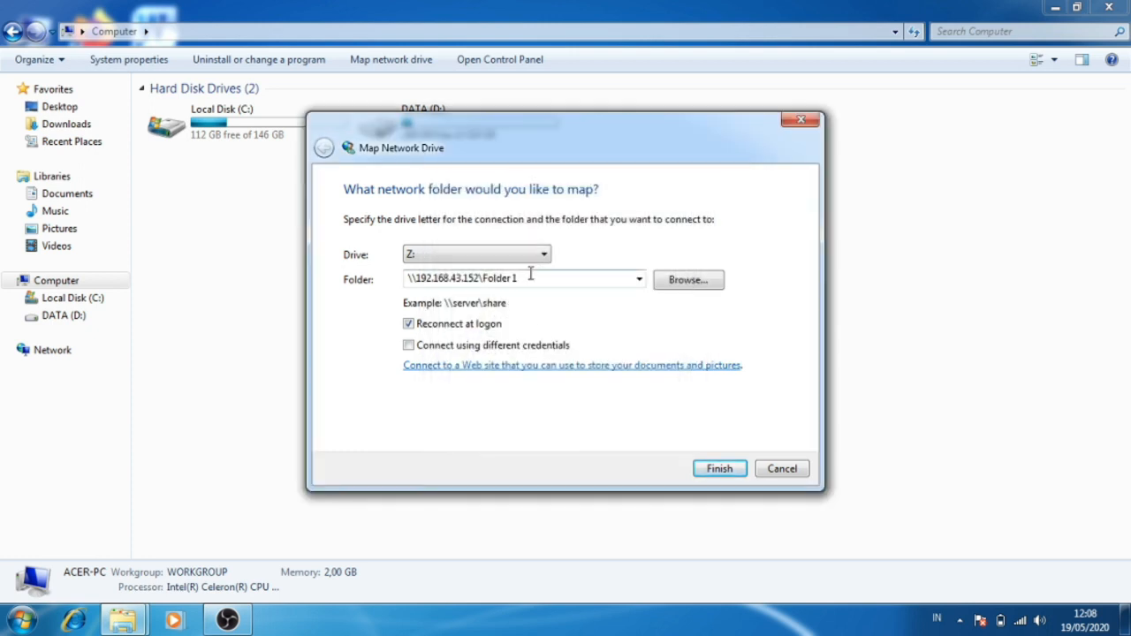
{"action": "left_click", "coordinate": [710, 474]}
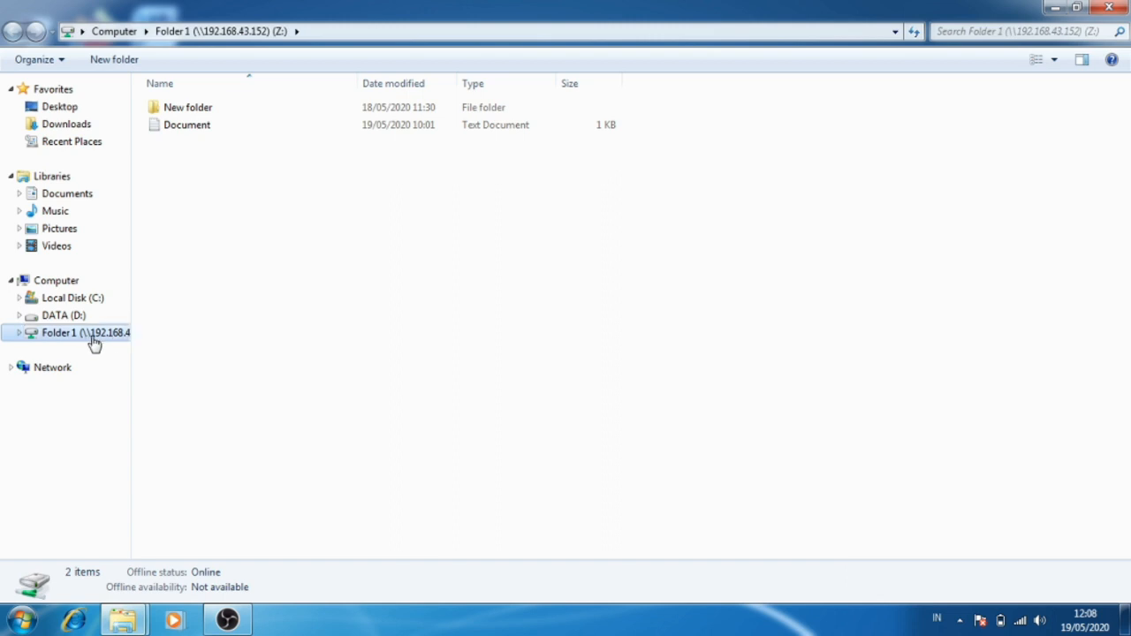
View the DATA (D:) drive and return to the mapped Folder 1 drive (Z:).
{"action": "right_click", "coordinate": [195, 324]}
{"action": "left_click", "coordinate": [217, 390]}
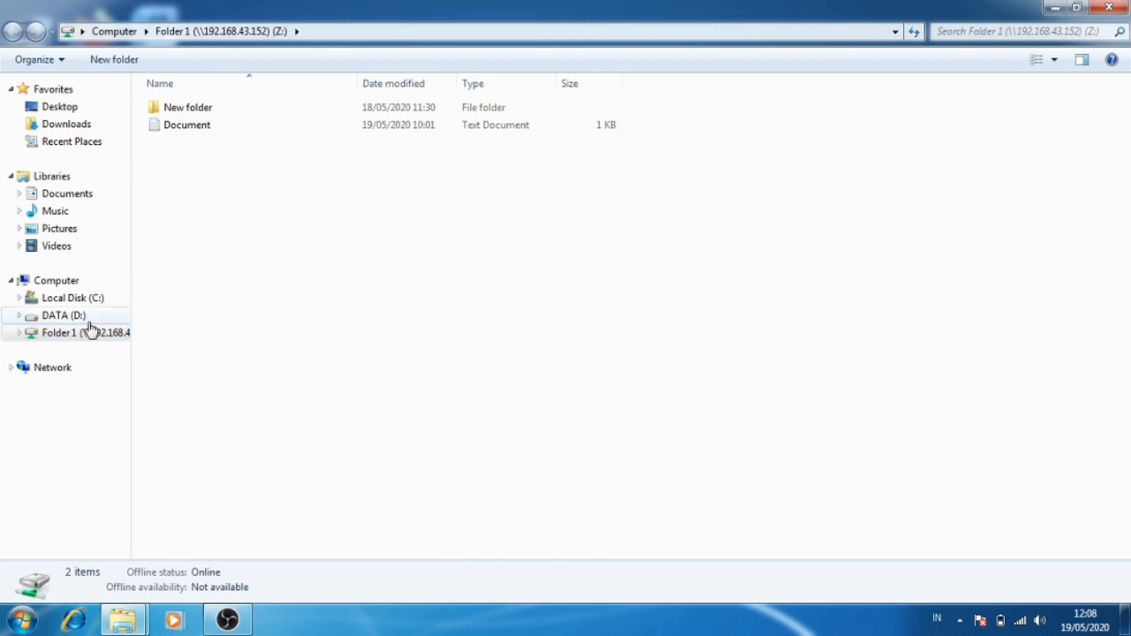
{"action": "left_click", "coordinate": [76, 315]}
{"action": "left_click", "coordinate": [80, 333]}
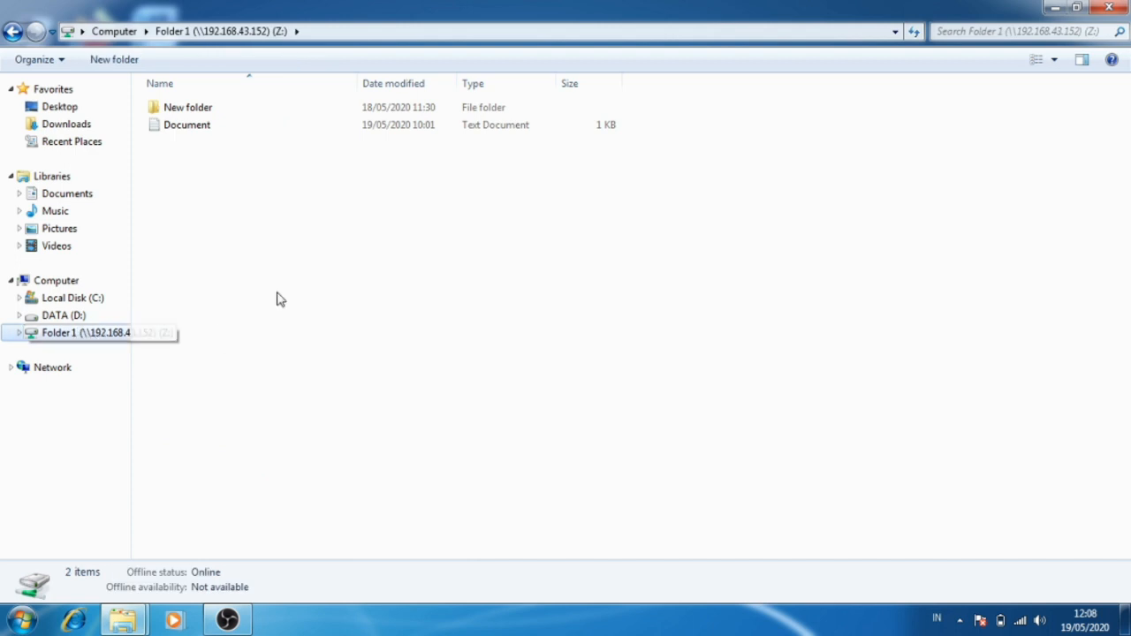
Disconnect the mapped Folder 1 drive (Z:) despite its open files, and close the file browser window.
{"action": "right_click", "coordinate": [112, 338]}
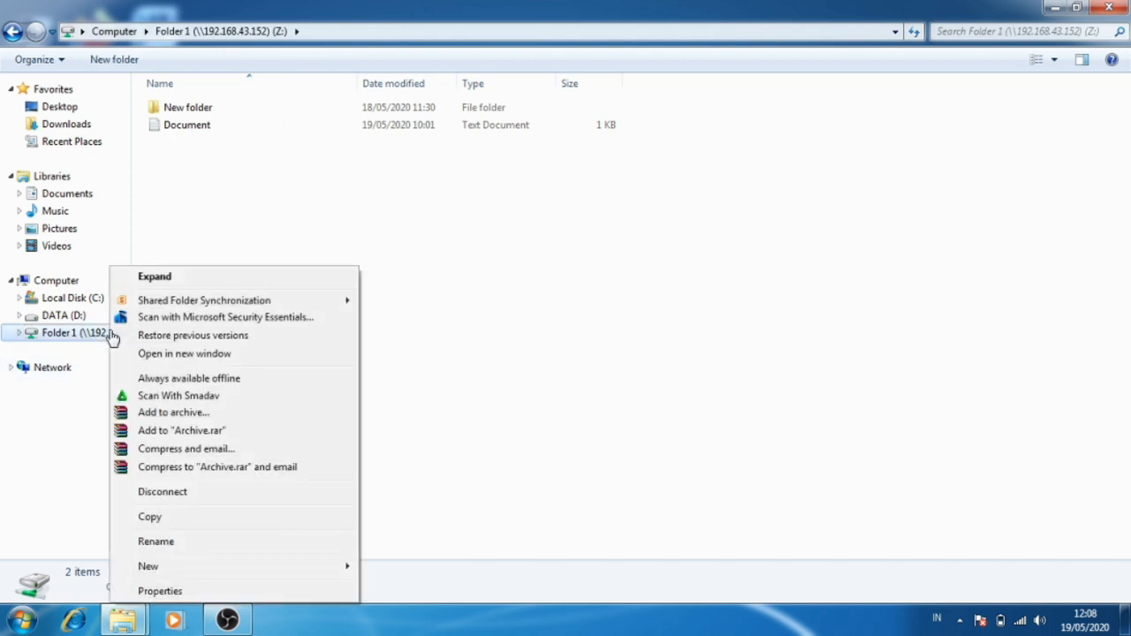
{"action": "left_click", "coordinate": [150, 492]}
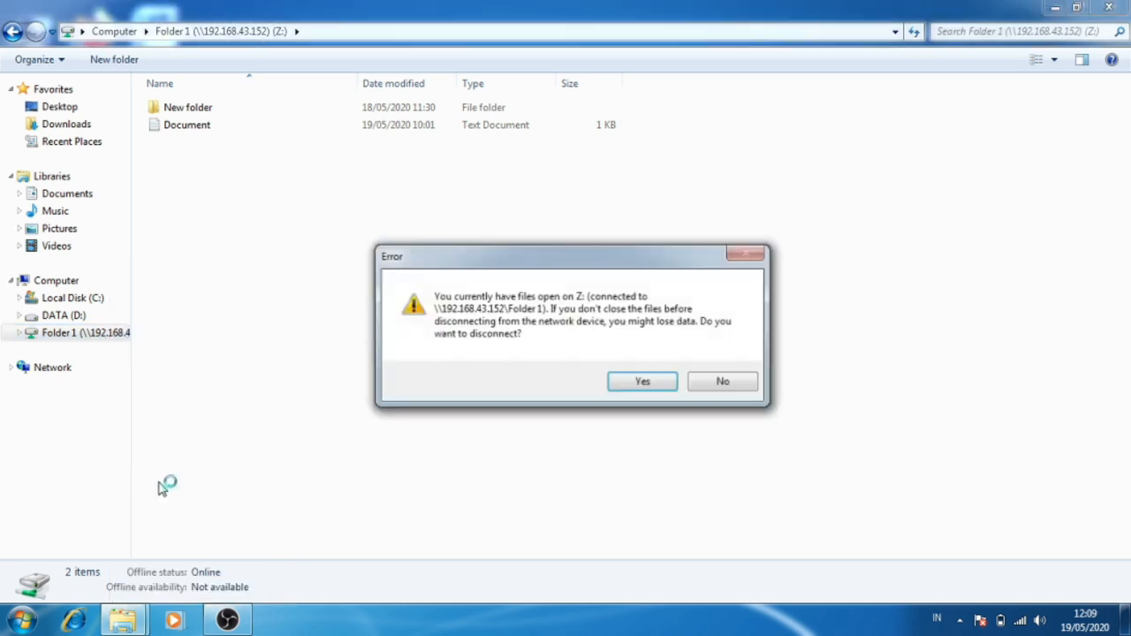
{"action": "left_click", "coordinate": [642, 383]}
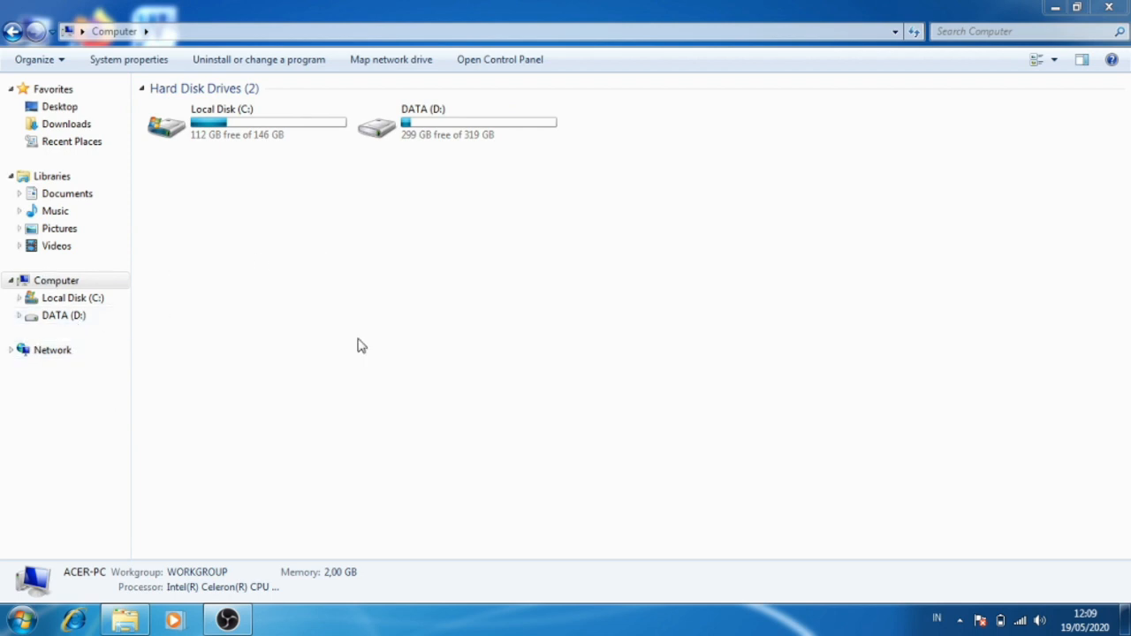
{"action": "left_click", "coordinate": [1109, 7]}
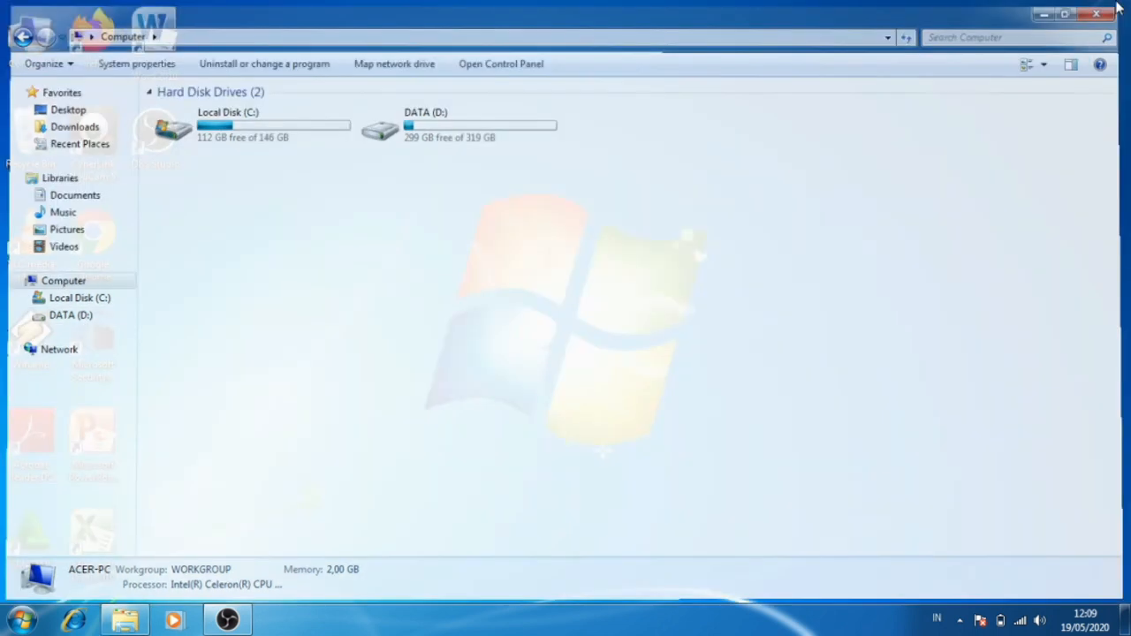
{"action": "right_click", "coordinate": [622, 143]}
{"action": "left_click", "coordinate": [648, 187]}
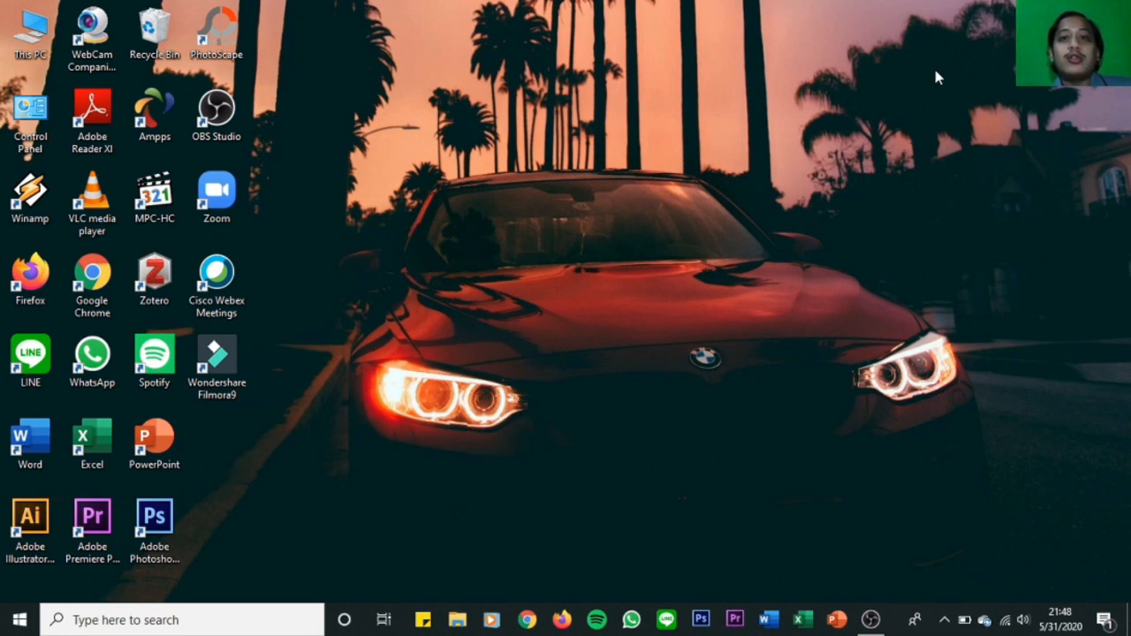
Open Devices and Printers from Control Panel and show the printer properties of the Canon iP2700 series.
{"action": "left_click", "coordinate": [152, 621]}
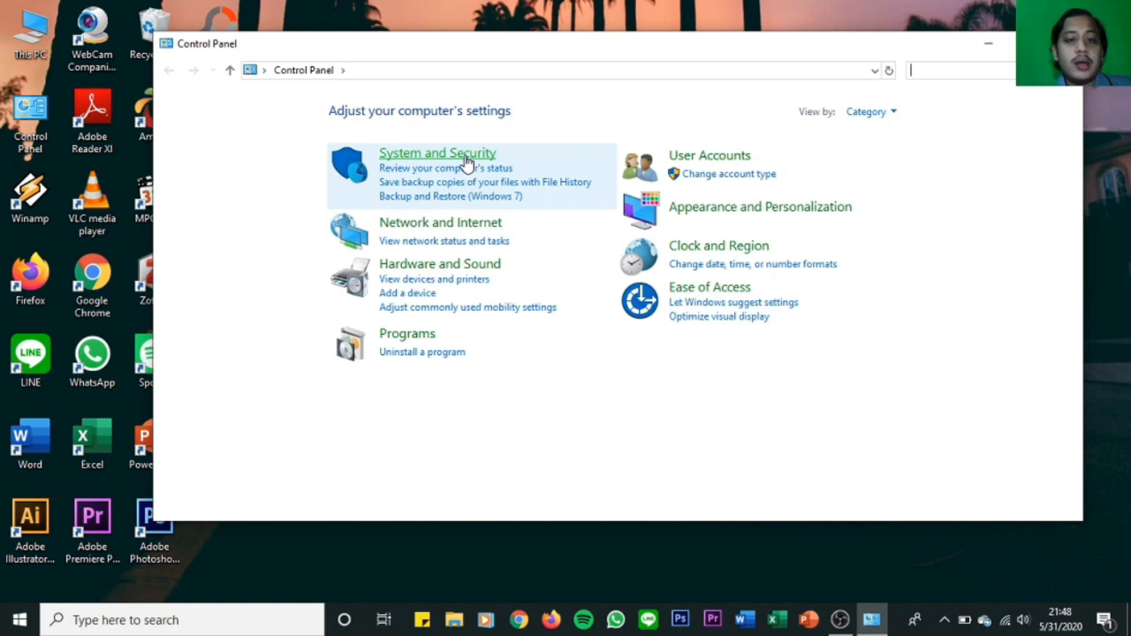
{"action": "left_click", "coordinate": [439, 263]}
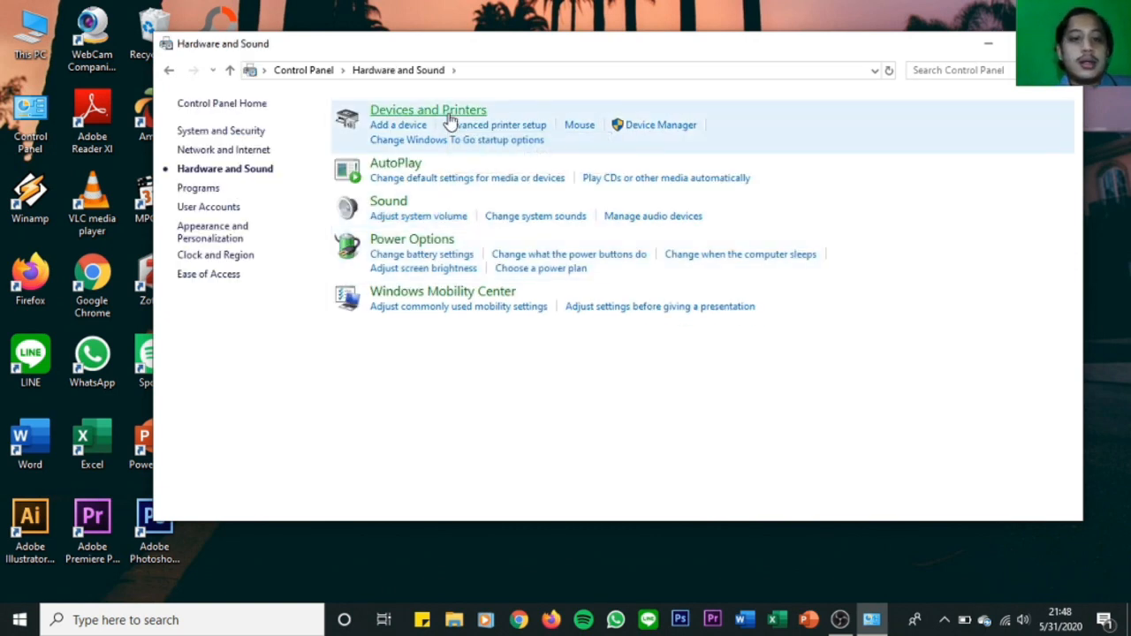
{"action": "left_click", "coordinate": [448, 112]}
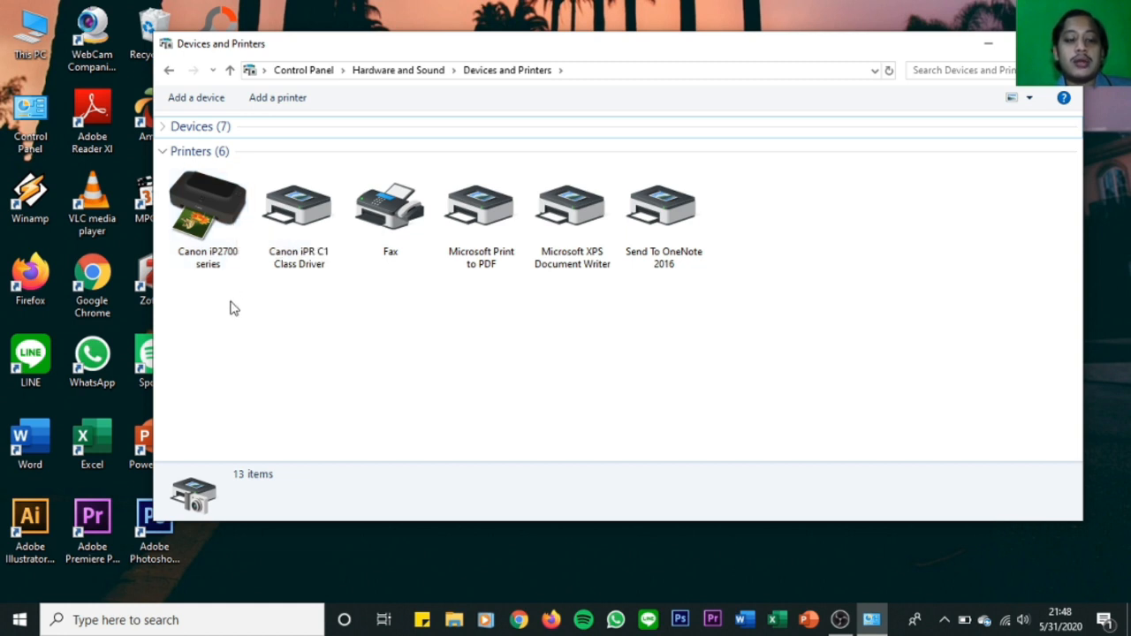
{"action": "left_click", "coordinate": [206, 250]}
{"action": "right_click", "coordinate": [207, 250]}
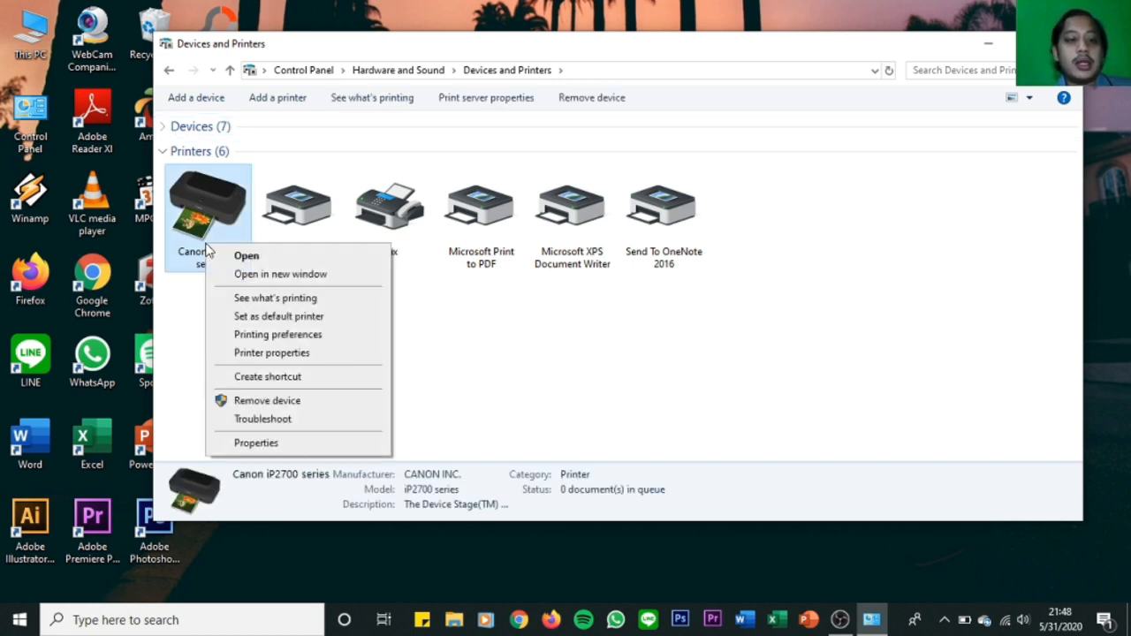
{"action": "left_click", "coordinate": [228, 353]}
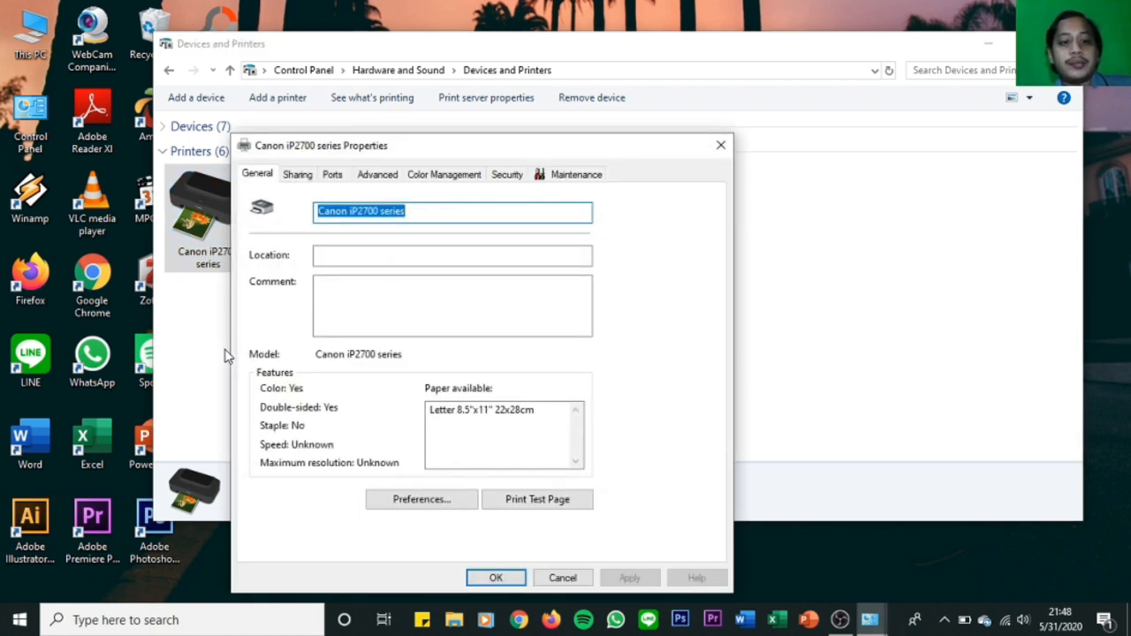
Share the Canon iP2700 series printer under the share name "Canon iP2700 series" and close Devices and Printers.
{"action": "left_click", "coordinate": [299, 175]}
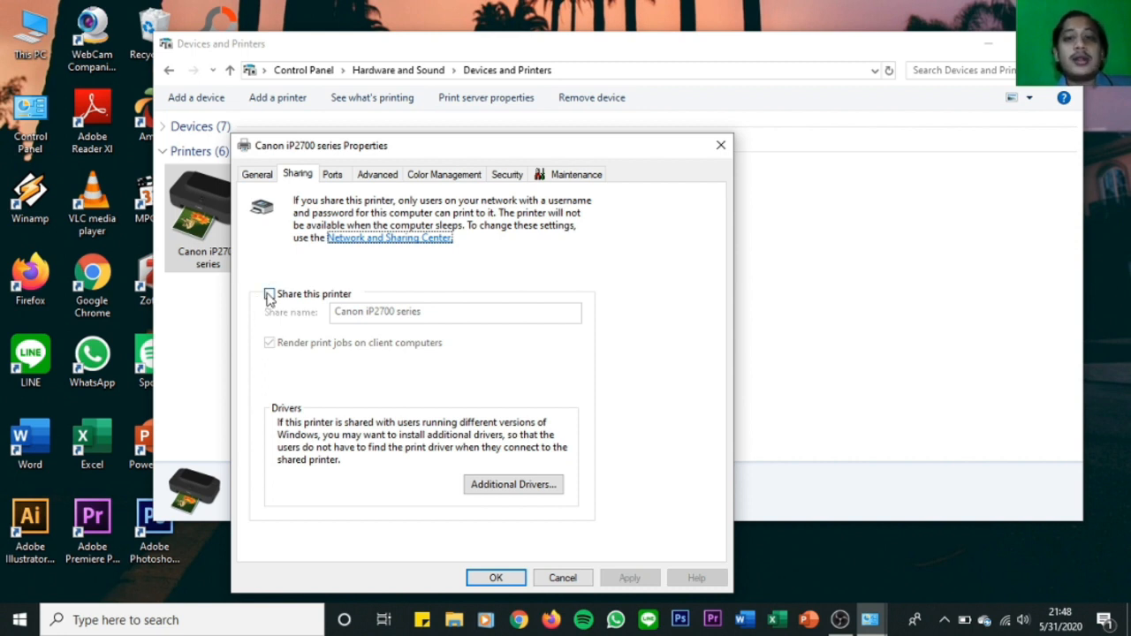
{"action": "left_click", "coordinate": [270, 295]}
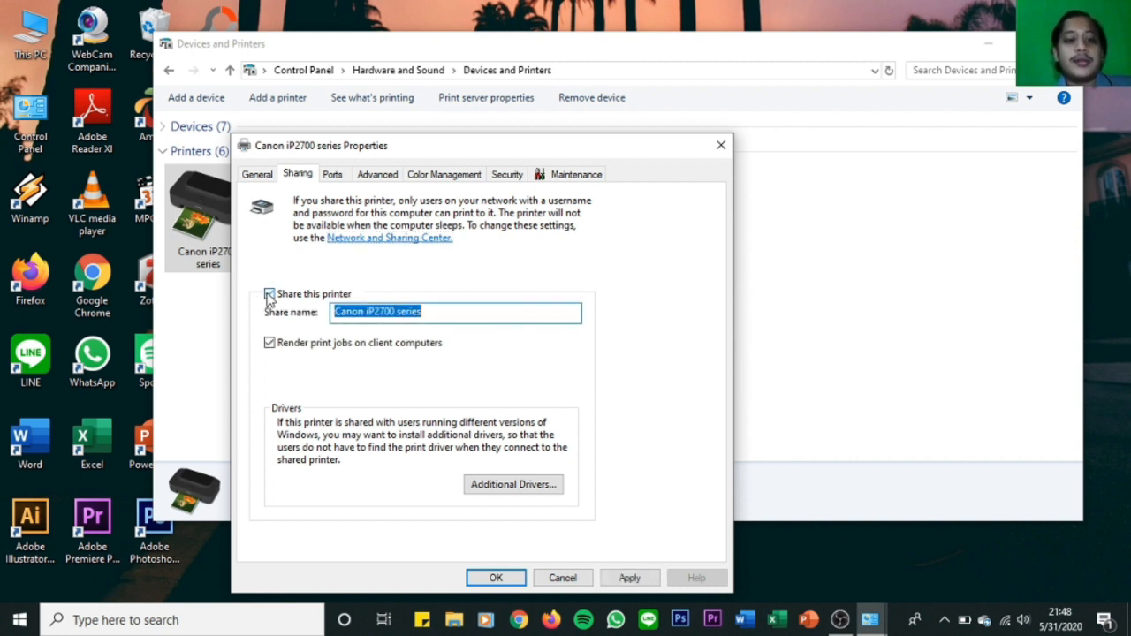
{"action": "left_click", "coordinate": [458, 313]}
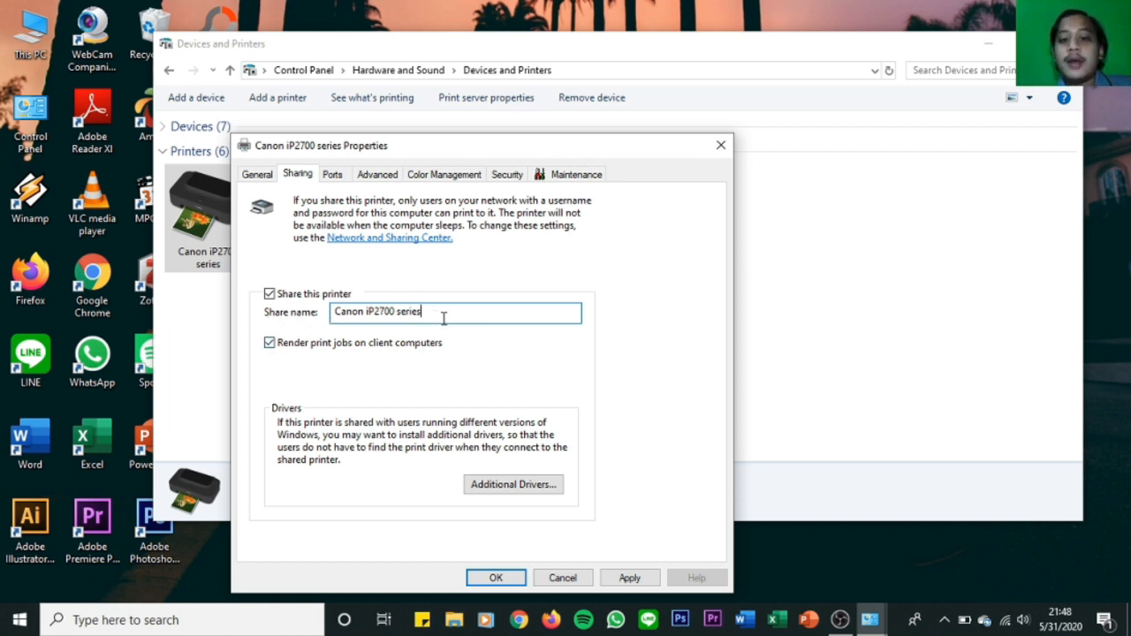
{"action": "left_click", "coordinate": [498, 577]}
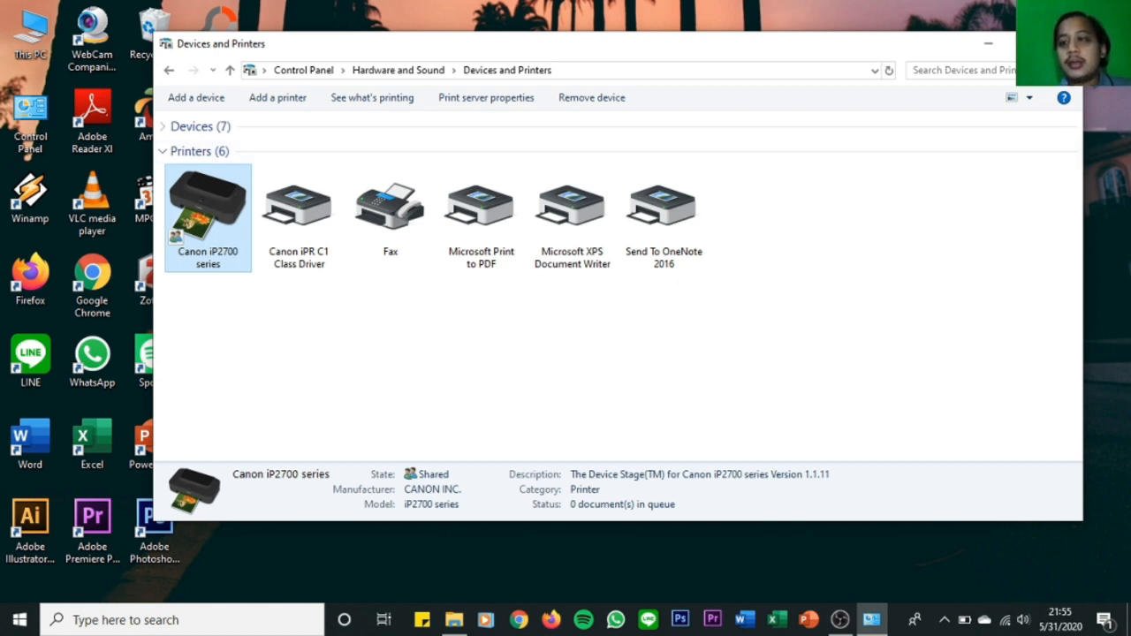
{"action": "left_click", "coordinate": [1064, 43]}
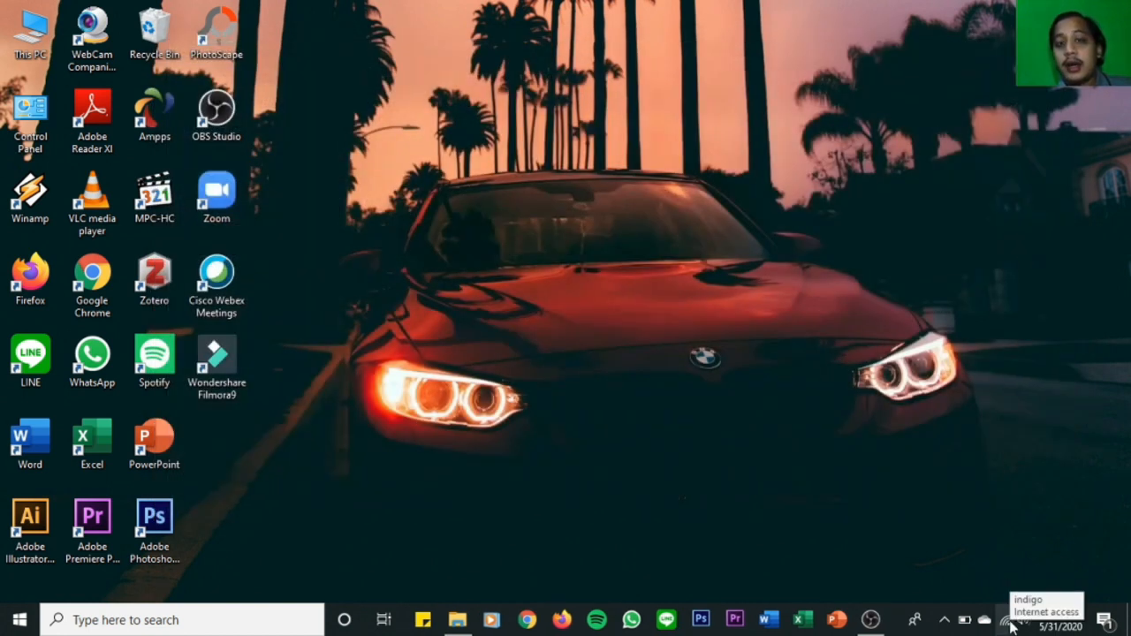
Open the advanced sharing settings from the Network & Internet settings and check the Private and Guest or Public profiles.
{"action": "right_click", "coordinate": [1008, 623]}
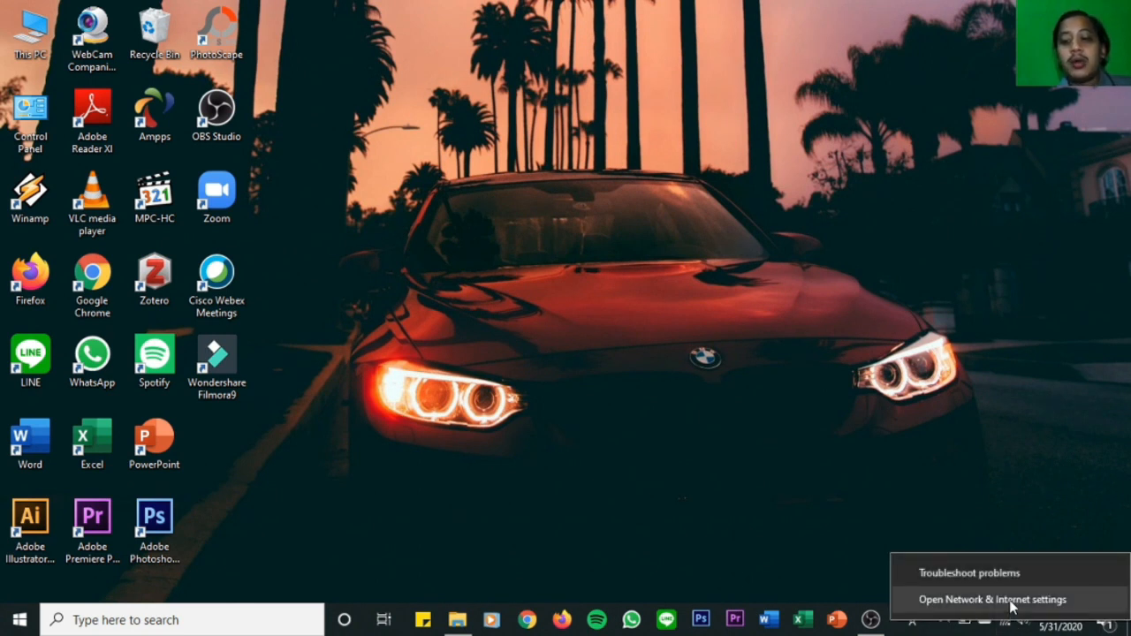
{"action": "left_click", "coordinate": [1012, 605]}
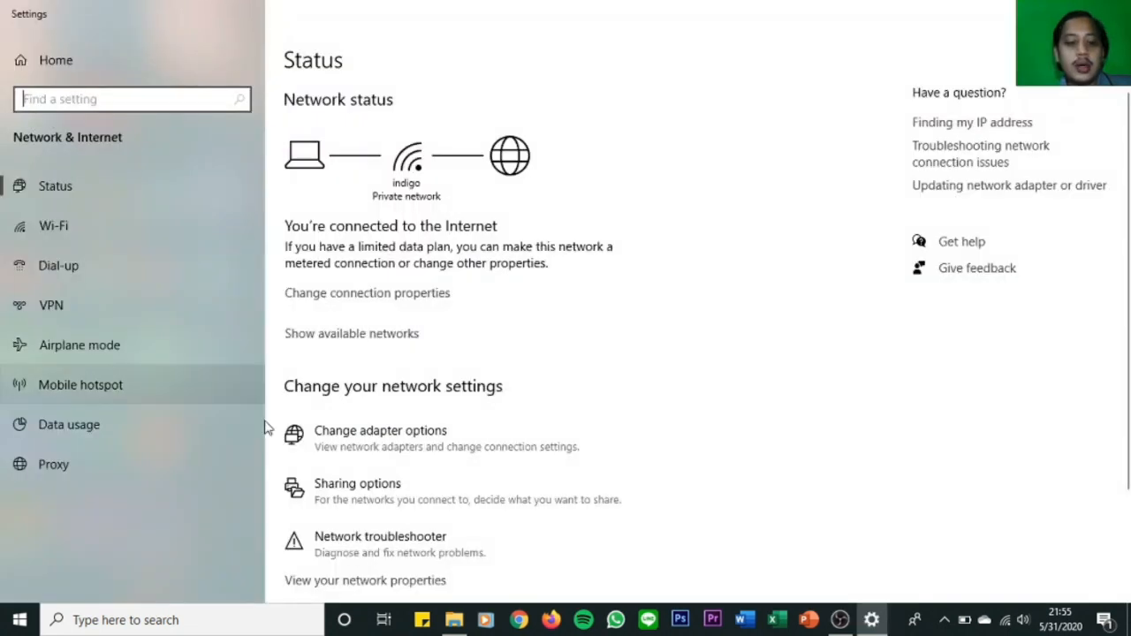
{"action": "left_click", "coordinate": [328, 495]}
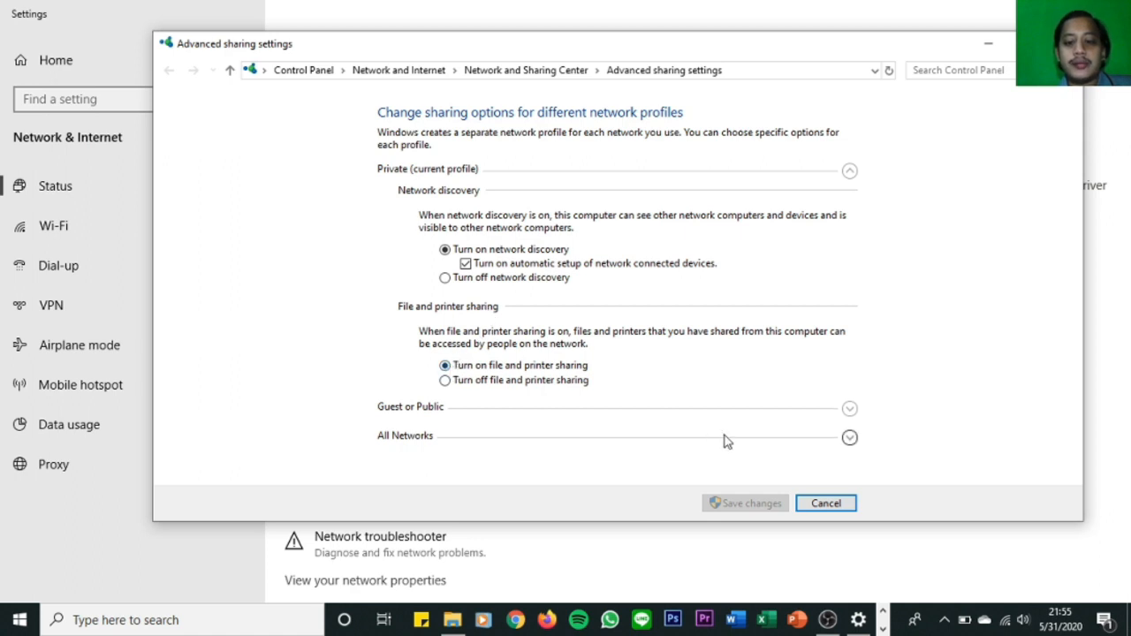
{"action": "left_click", "coordinate": [850, 412]}
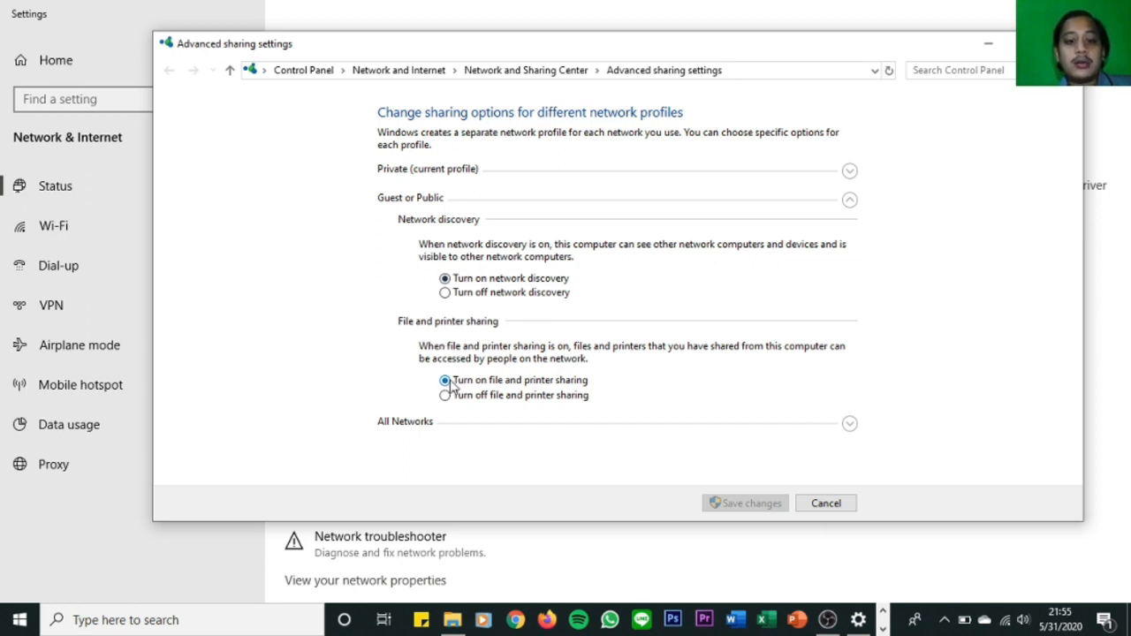
Turn off password protected sharing for All Networks and save the changes.
{"action": "left_click", "coordinate": [849, 424]}
{"action": "scroll", "coordinate": [482, 310], "scroll_direction": "down", "scroll_amount": 1}
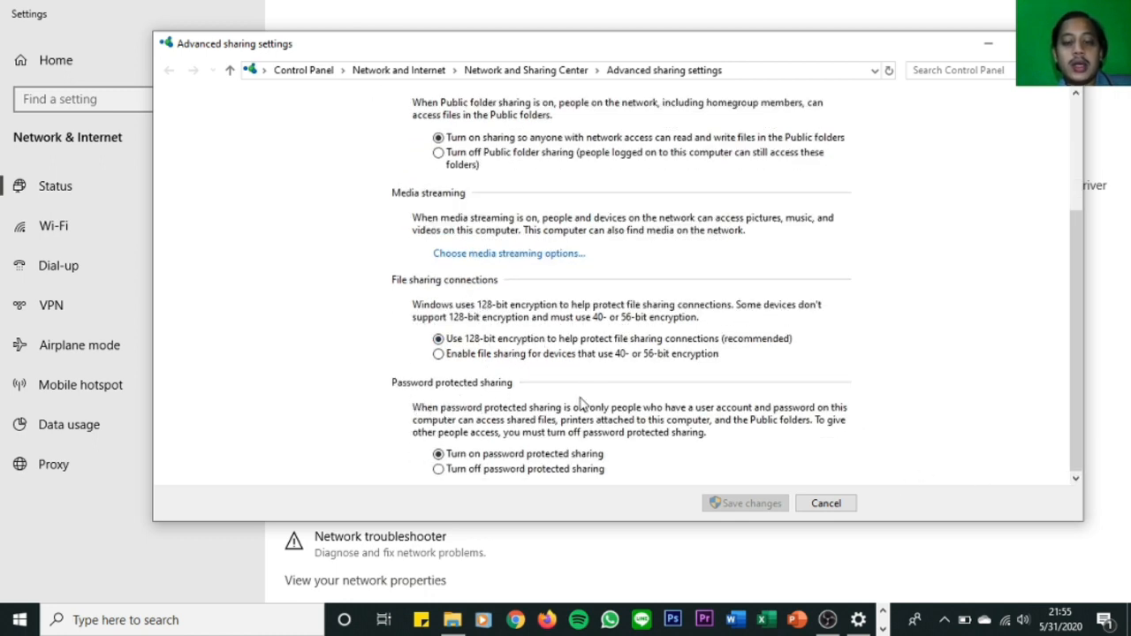
{"action": "left_click", "coordinate": [438, 469]}
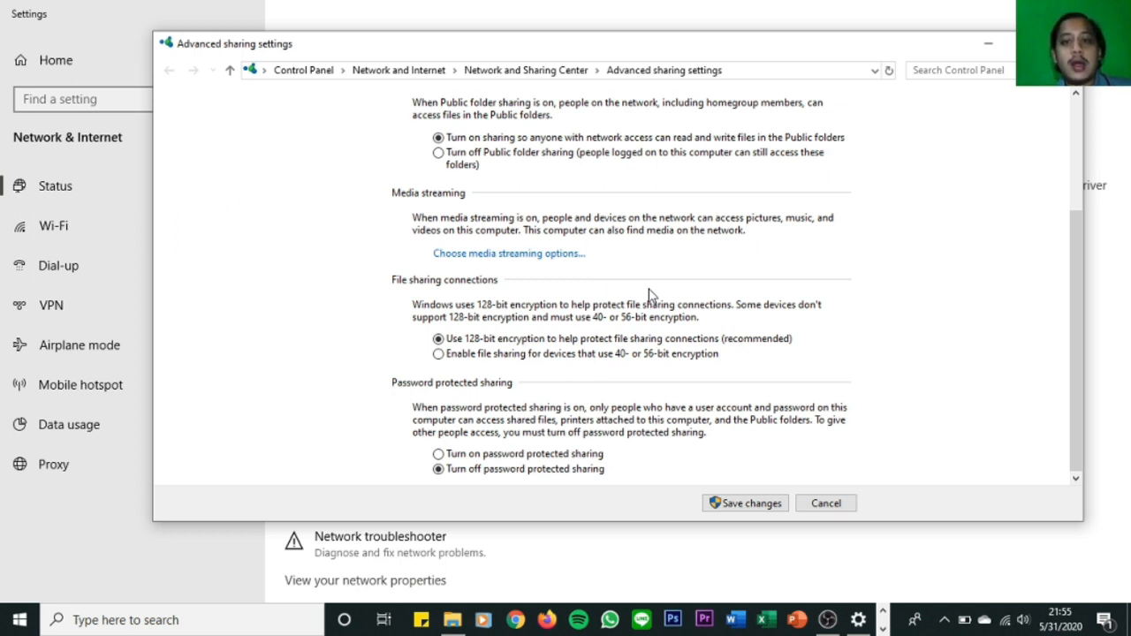
{"action": "left_click", "coordinate": [753, 503]}
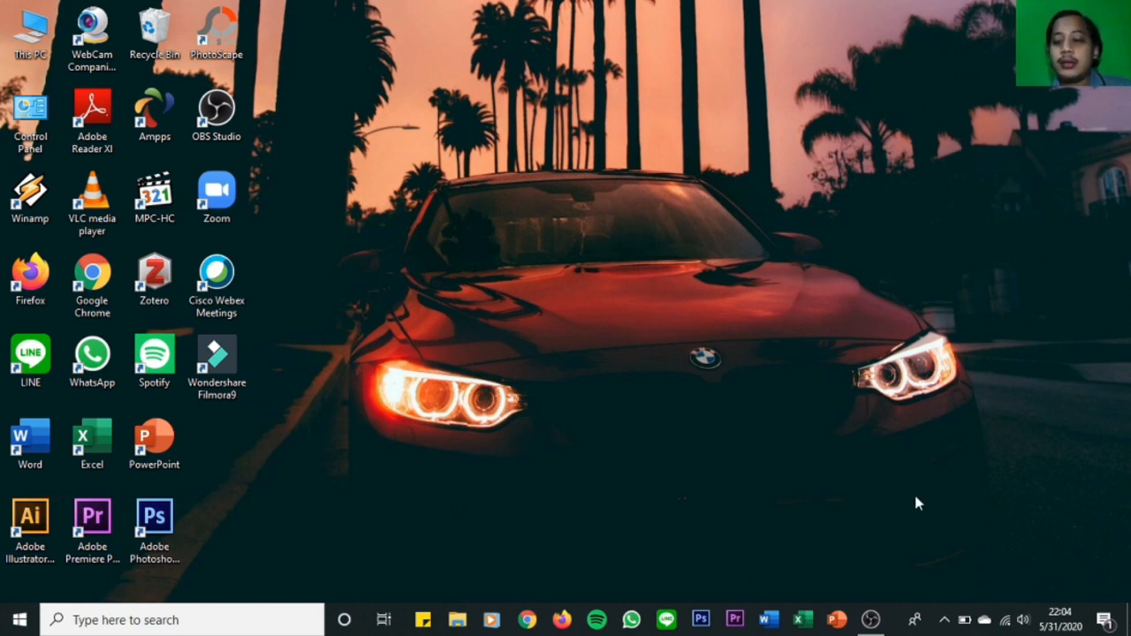
Check the IPv4 address in the Wi-Fi adapter's network connection details, then close the network windows.
{"action": "right_click", "coordinate": [1007, 622]}
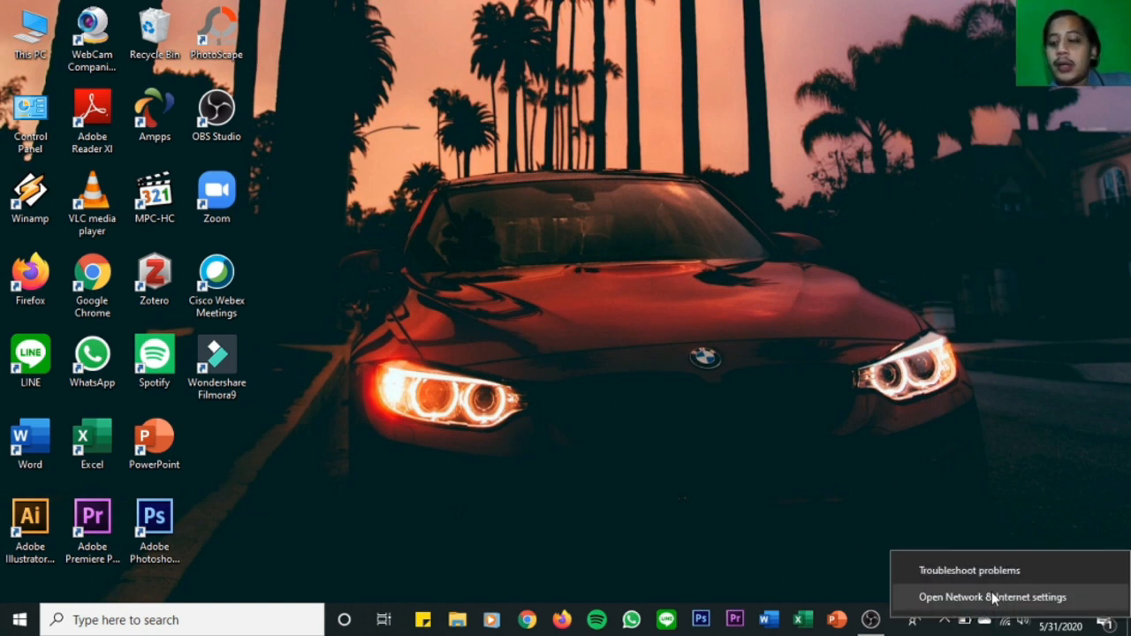
{"action": "left_click", "coordinate": [996, 601]}
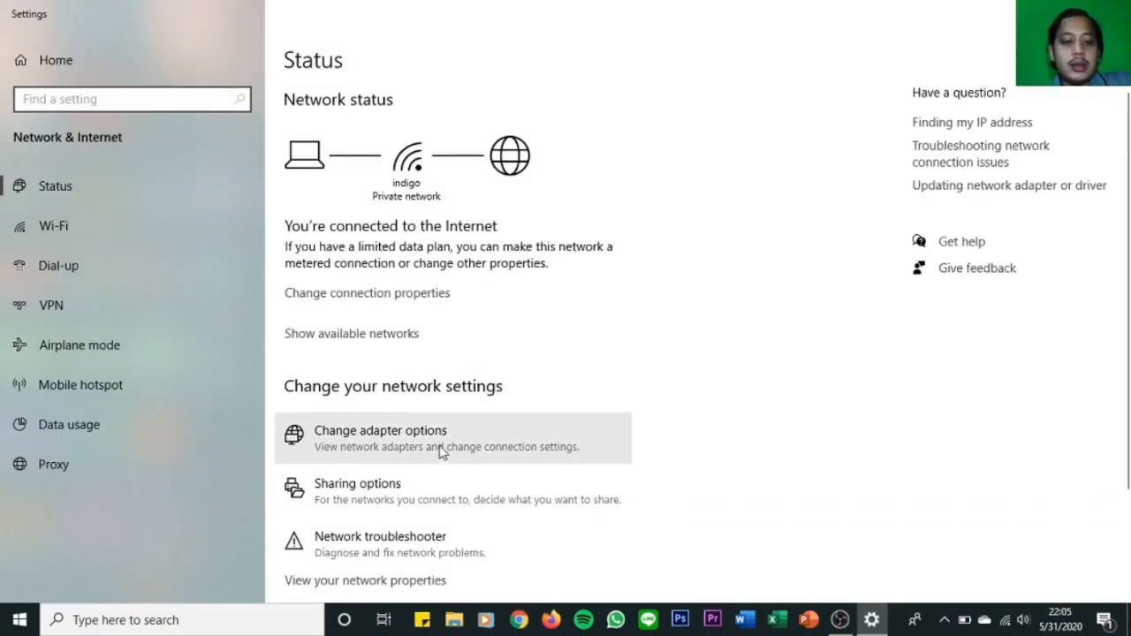
{"action": "left_click", "coordinate": [439, 454]}
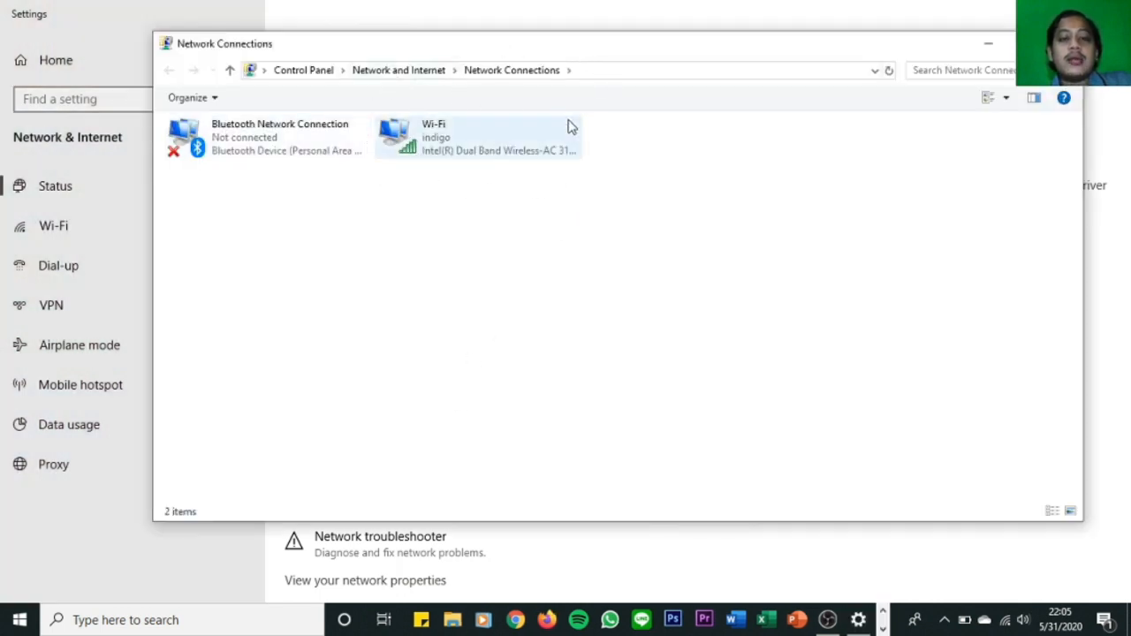
{"action": "double_click", "coordinate": [469, 147]}
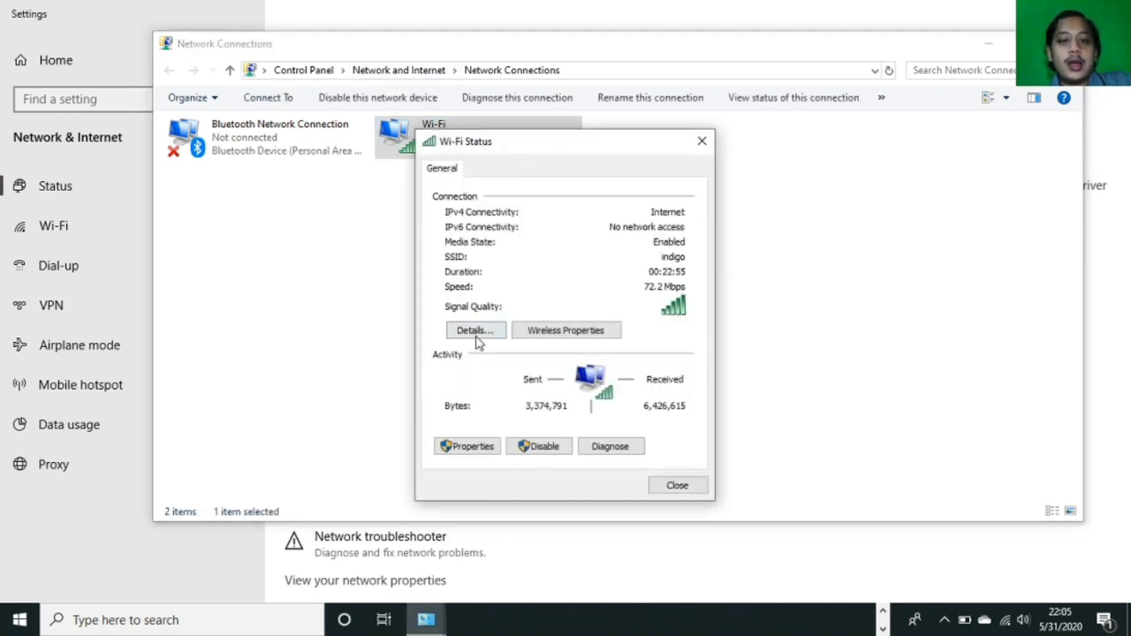
{"action": "left_click", "coordinate": [475, 329]}
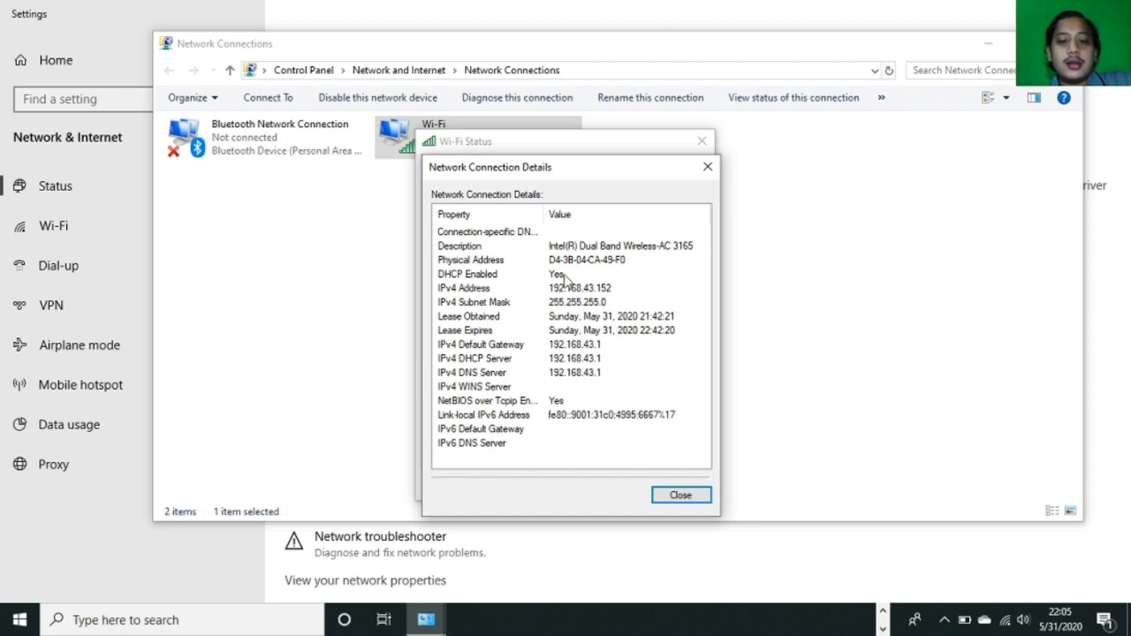
{"action": "left_click", "coordinate": [511, 288]}
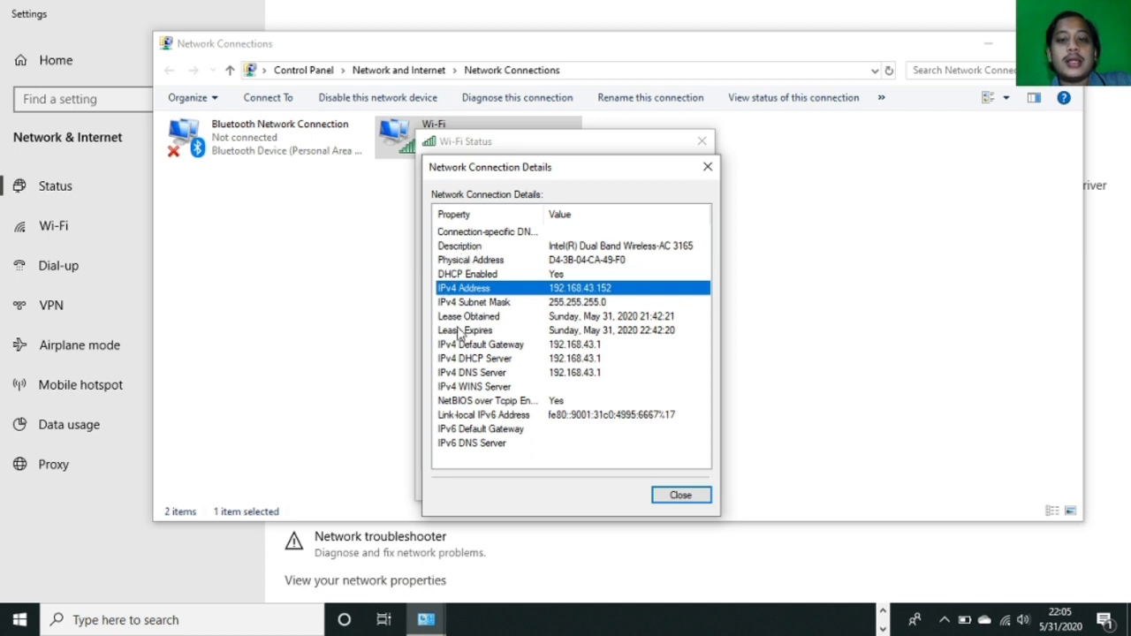
{"action": "left_click", "coordinate": [686, 496]}
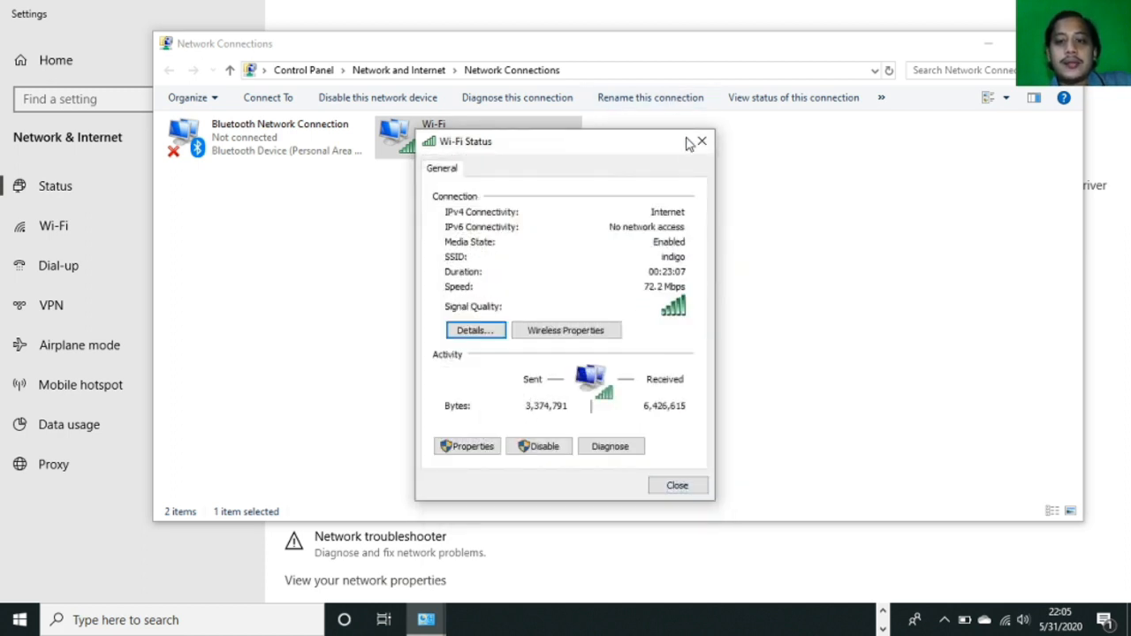
{"action": "left_click", "coordinate": [701, 140]}
{"action": "left_click", "coordinate": [1063, 43]}
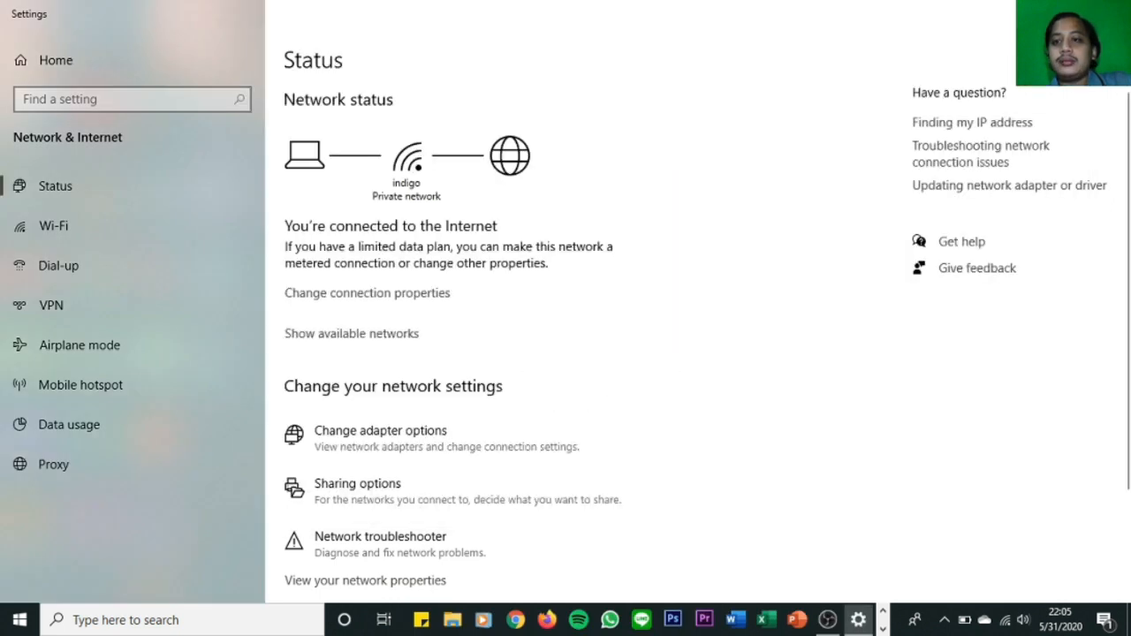
{"action": "left_click", "coordinate": [1111, 14]}
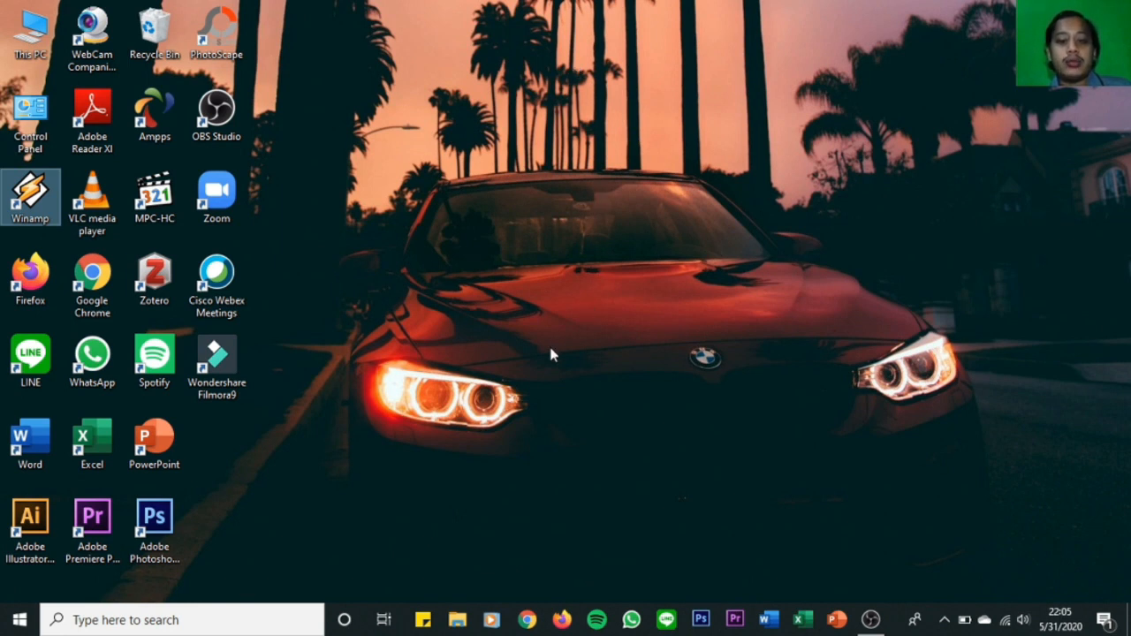
Open the system properties of This PC to check the computer name, then close the System and File Explorer windows.
{"action": "left_click", "coordinate": [457, 620]}
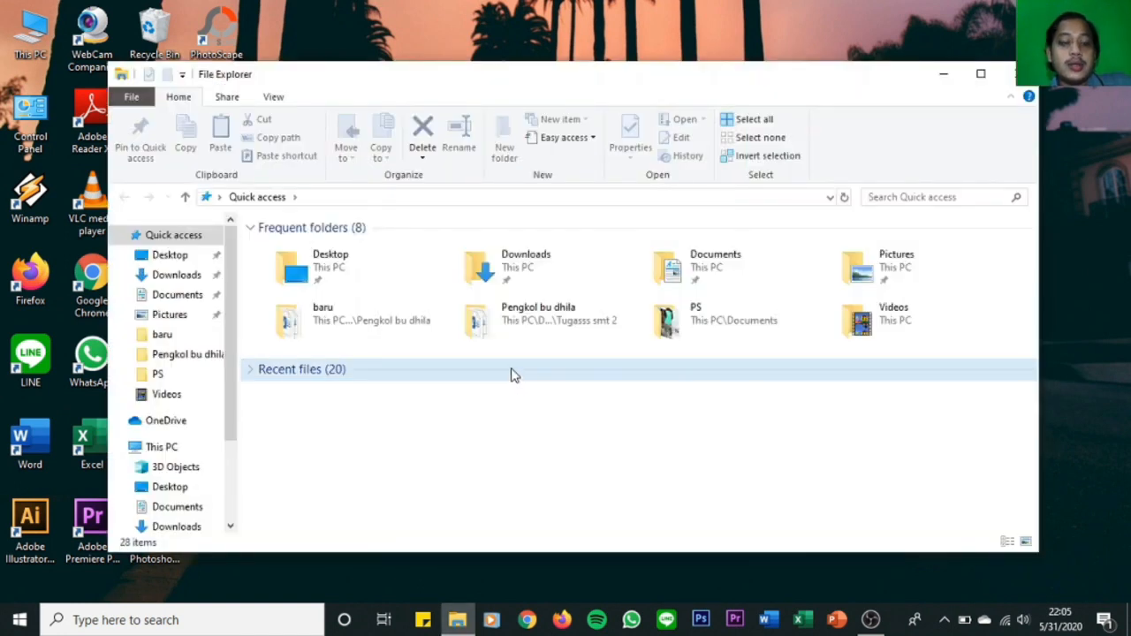
{"action": "right_click", "coordinate": [199, 450]}
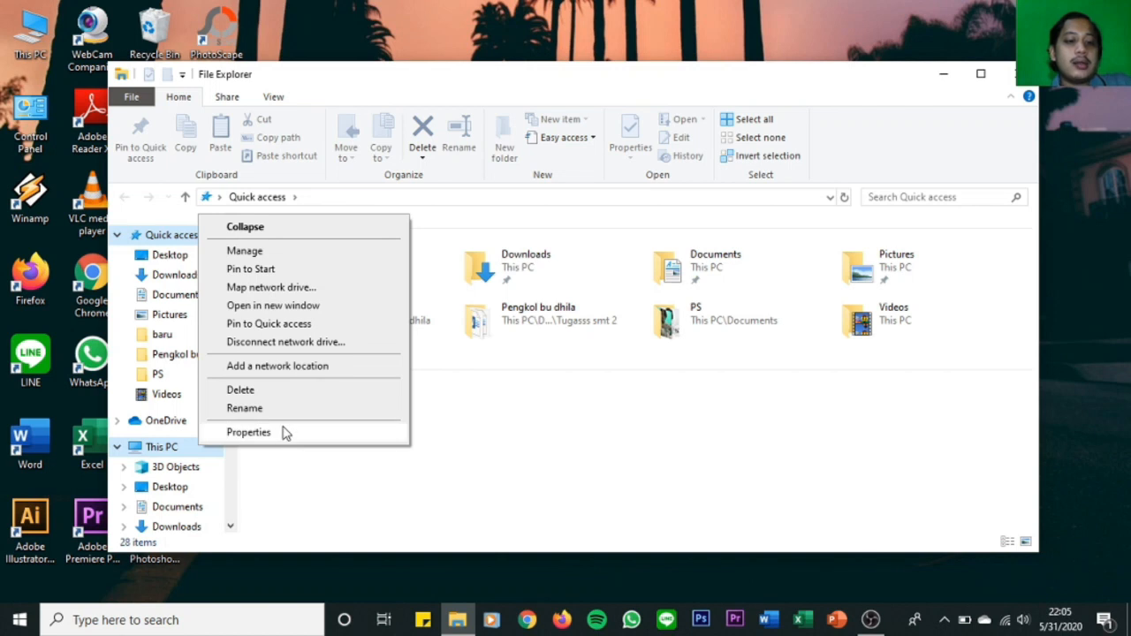
{"action": "left_click", "coordinate": [285, 433]}
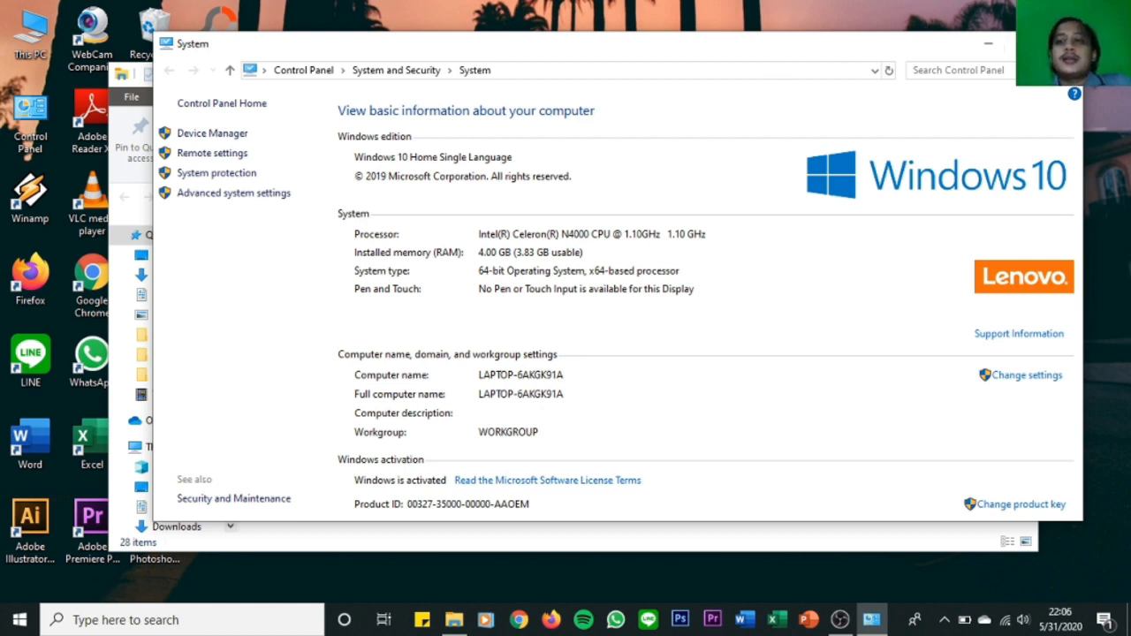
{"action": "left_click", "coordinate": [1060, 44]}
{"action": "left_click", "coordinate": [1012, 69]}
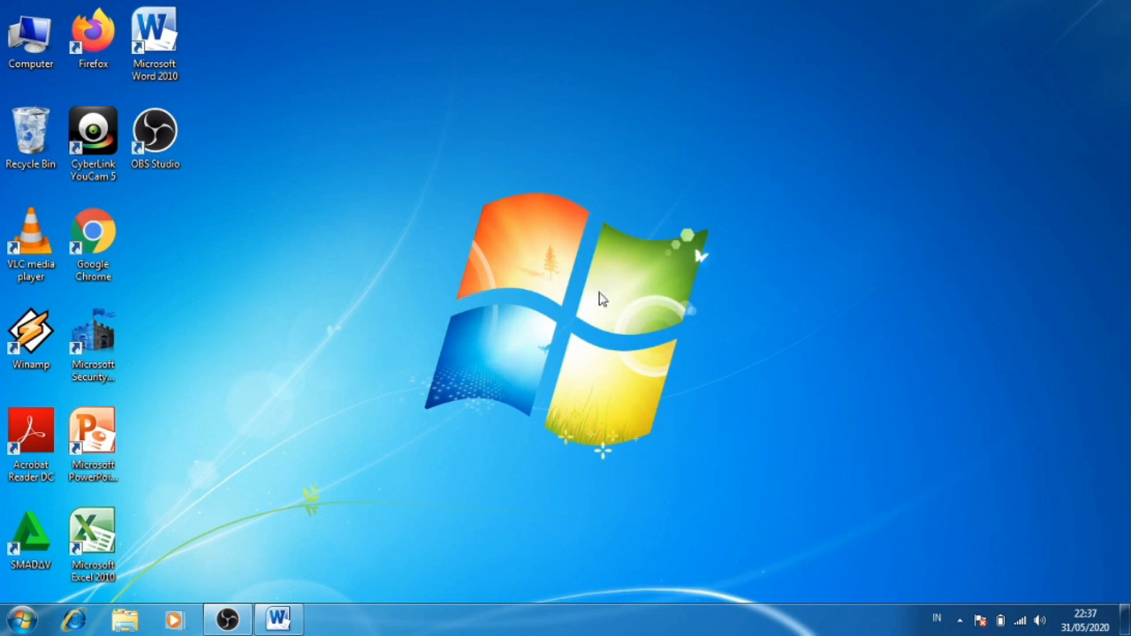
On the second computer, open the network location \\192.168.43.152\ in Windows Explorer.
{"action": "left_click", "coordinate": [125, 621]}
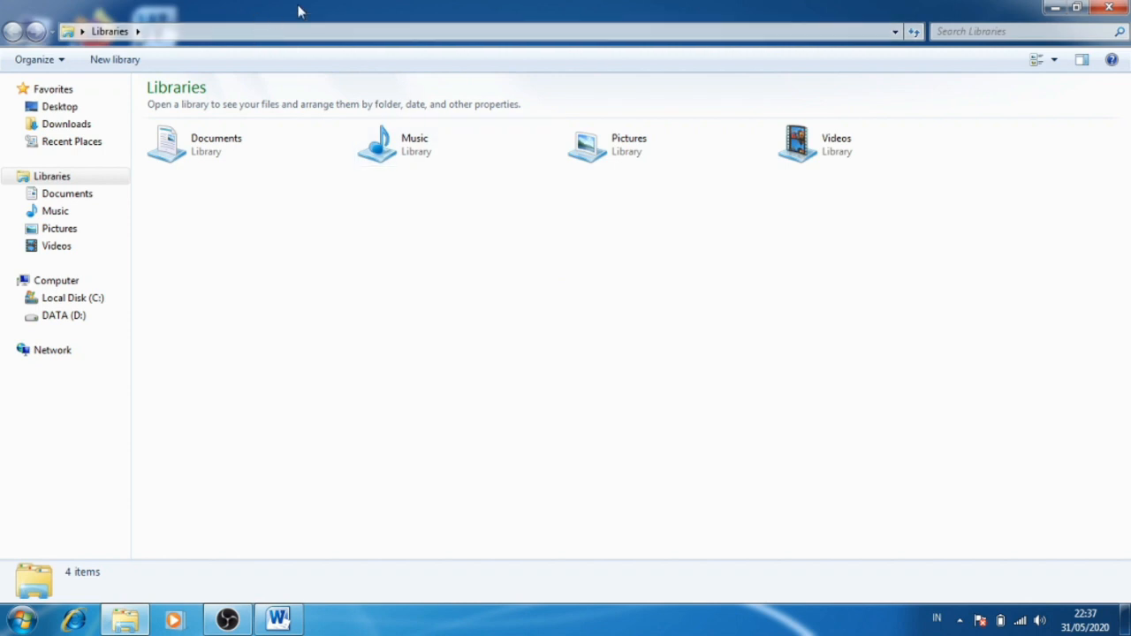
{"action": "left_click", "coordinate": [148, 31]}
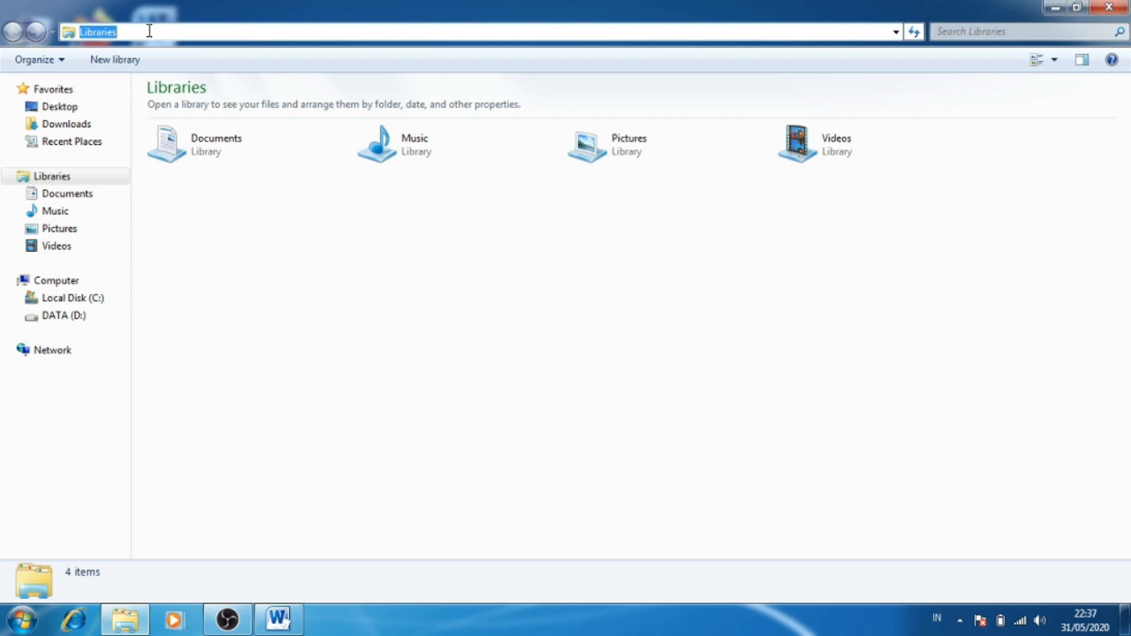
{"action": "type", "text": "\\"}
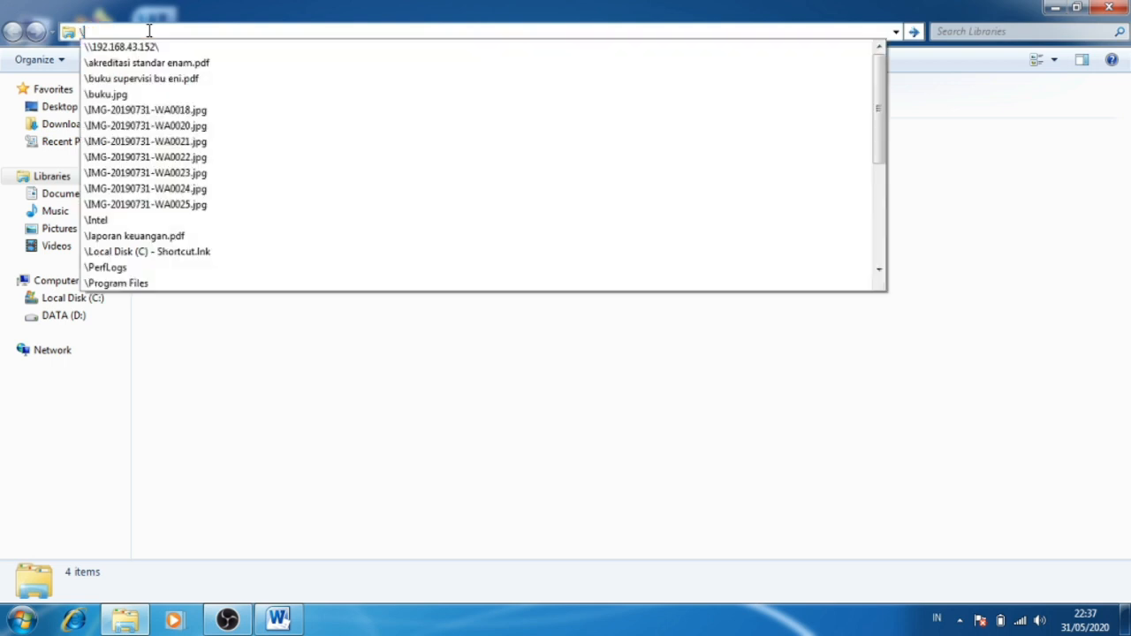
{"action": "type", "text": "192"}
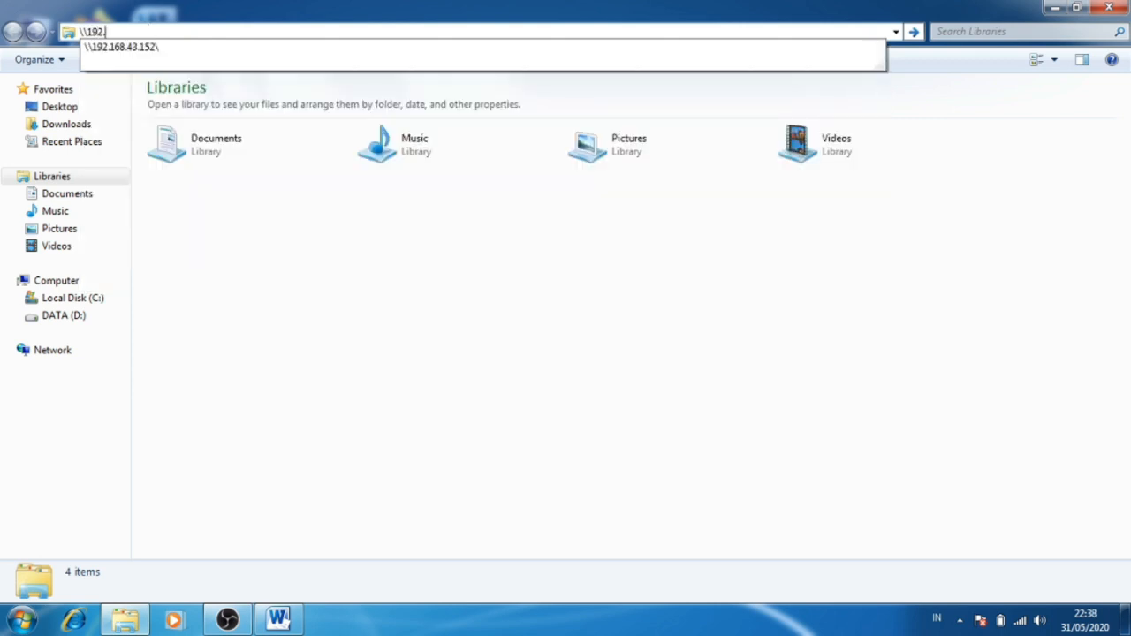
{"action": "type", "text": ".168.43.152\\"}
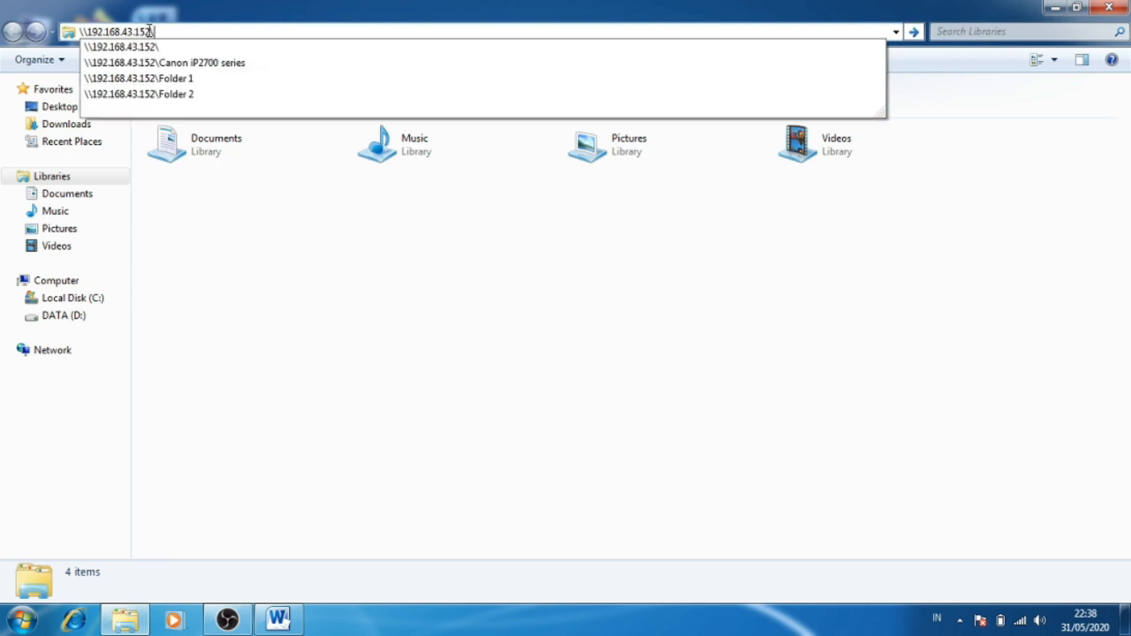
{"action": "key", "text": "Return"}
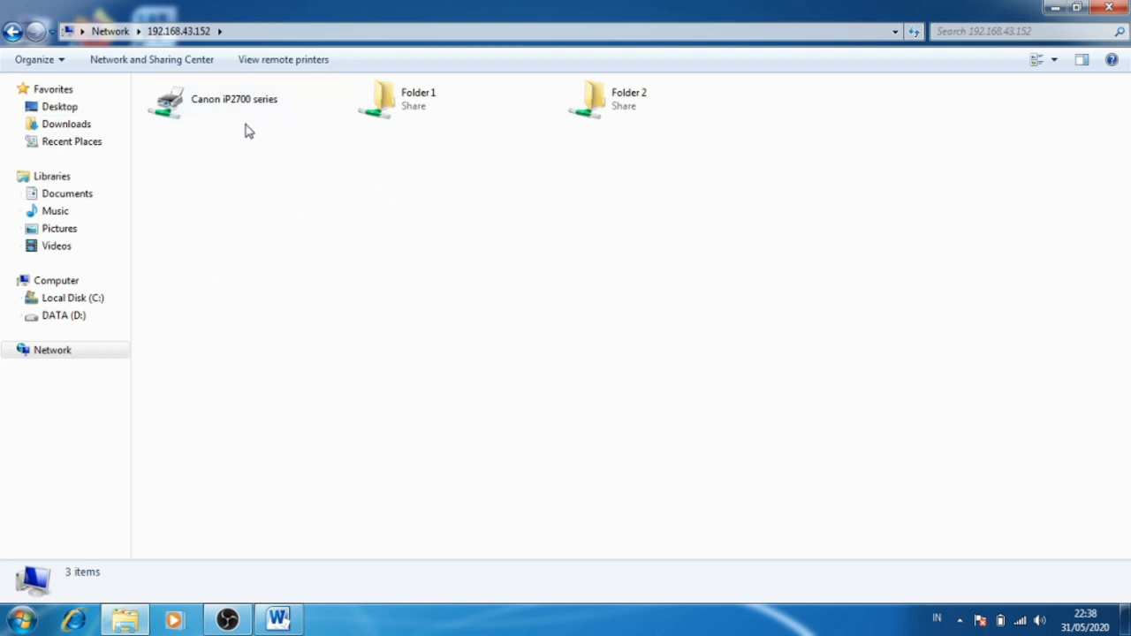
Connect this computer to the shared Canon iP2700 series printer and minimize the Explorer window.
{"action": "right_click", "coordinate": [230, 106]}
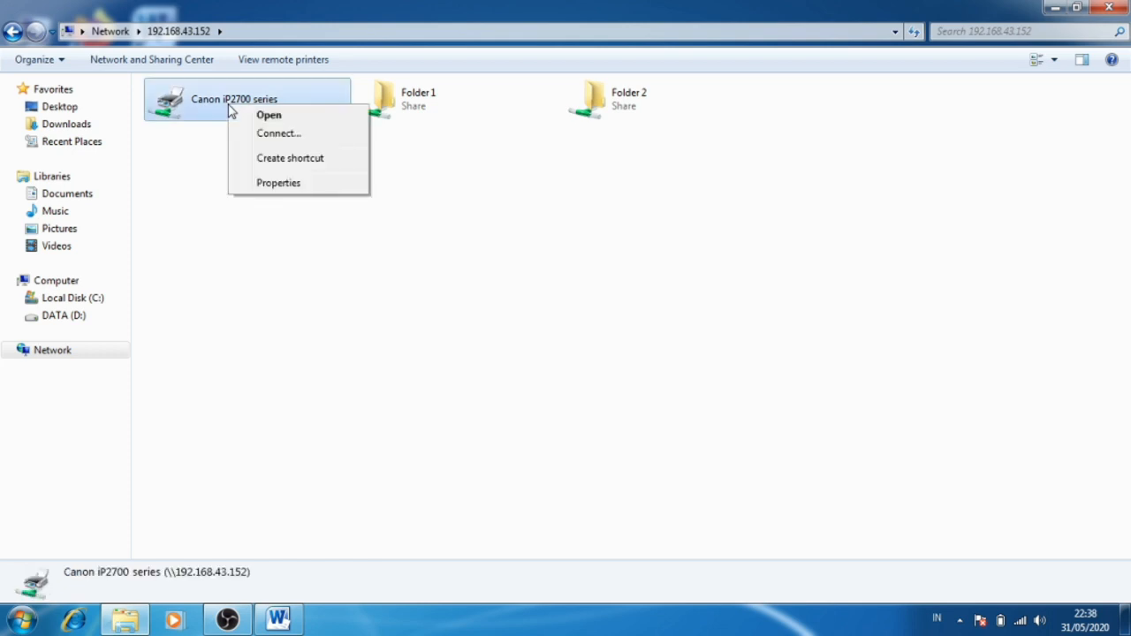
{"action": "left_click", "coordinate": [252, 140]}
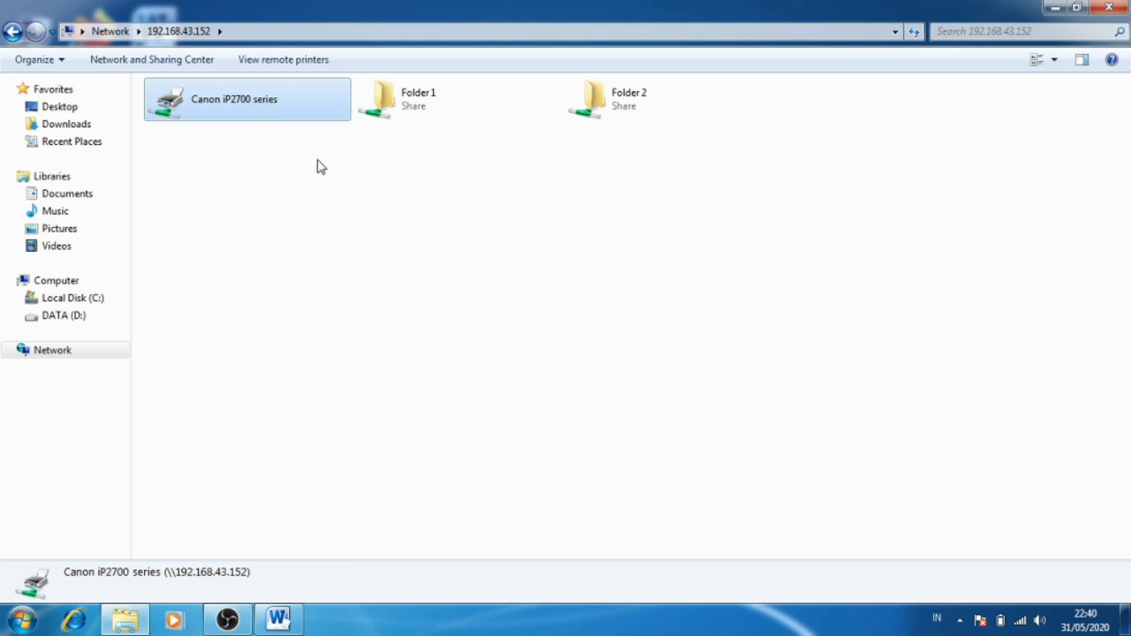
{"action": "left_click", "coordinate": [1057, 9]}
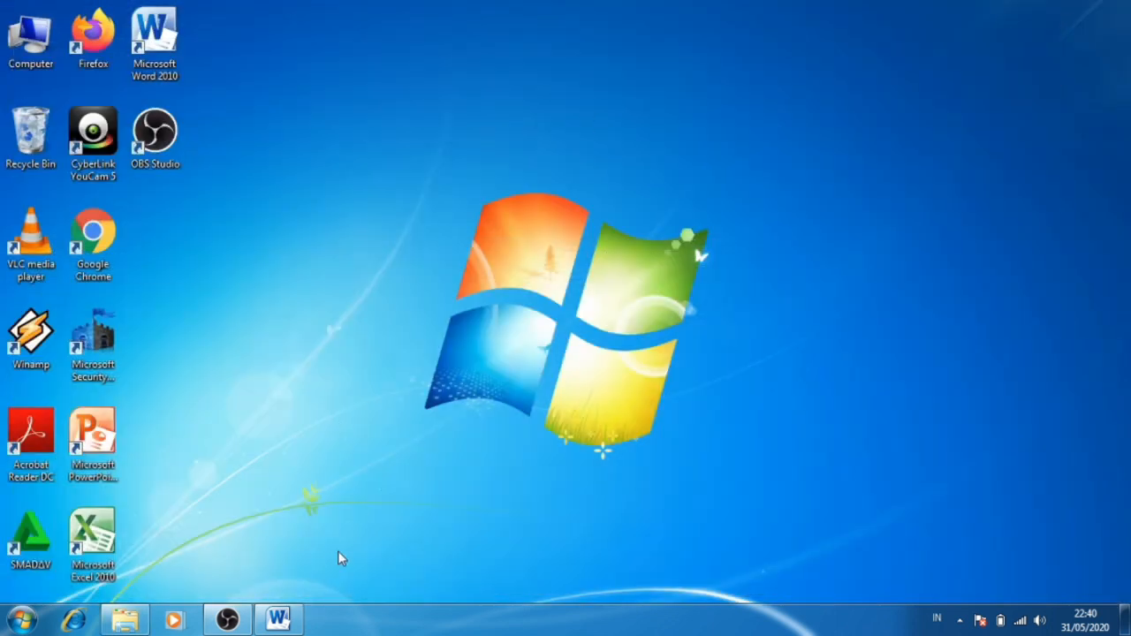
Switch to the blank Microsoft Word document and insert black WordArt with a light outline, keeping the placeholder "Your text here".
{"action": "left_click", "coordinate": [279, 621]}
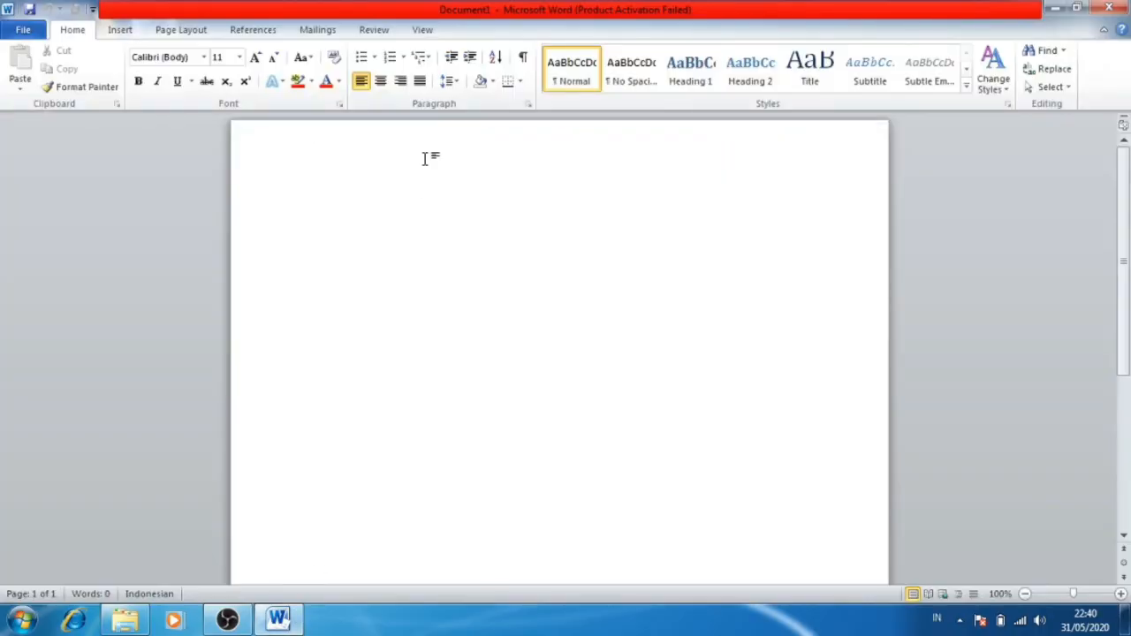
{"action": "left_click", "coordinate": [120, 30]}
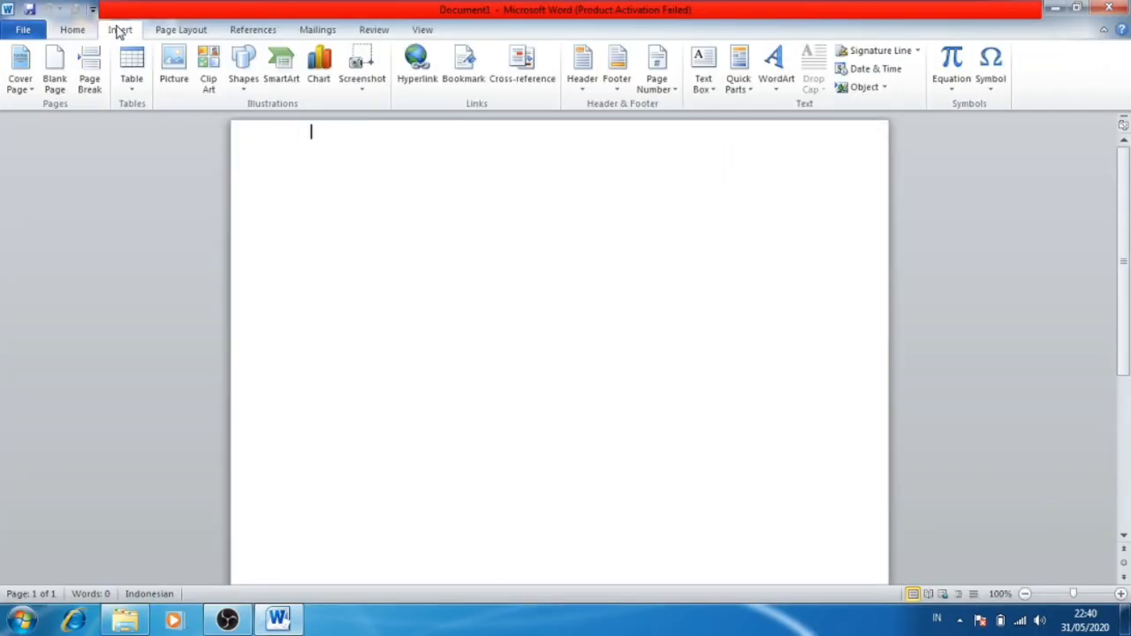
{"action": "left_click", "coordinate": [776, 77]}
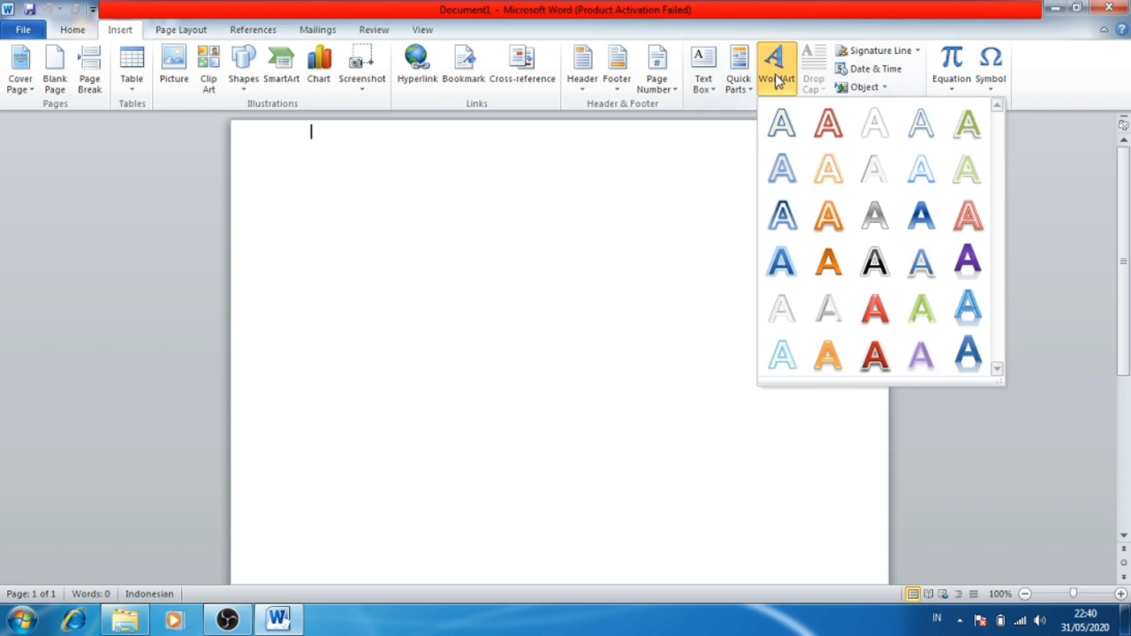
{"action": "left_click", "coordinate": [865, 270]}
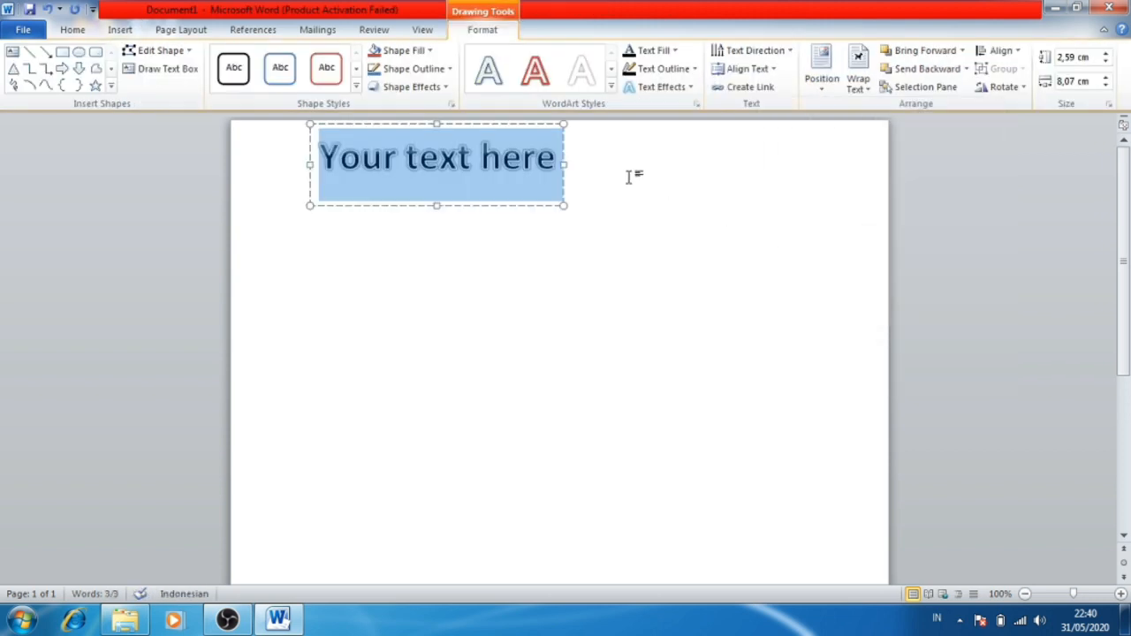
{"action": "left_click", "coordinate": [624, 176]}
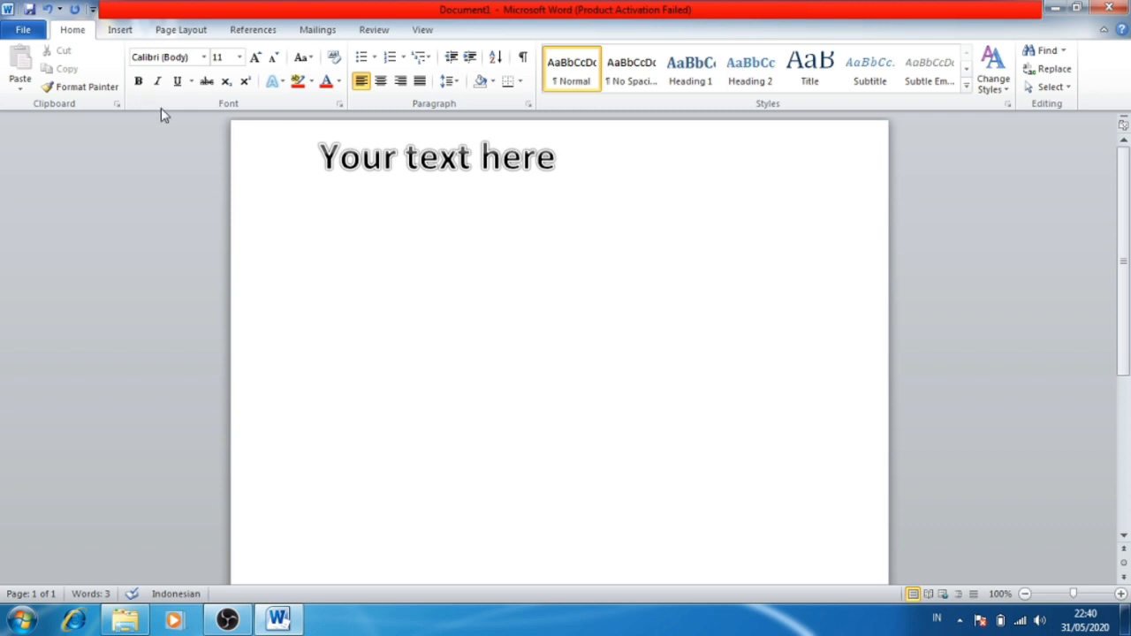
Print one copy of the document on the printer "Canon iP2700 series on 192.168.43.152".
{"action": "left_click", "coordinate": [18, 33]}
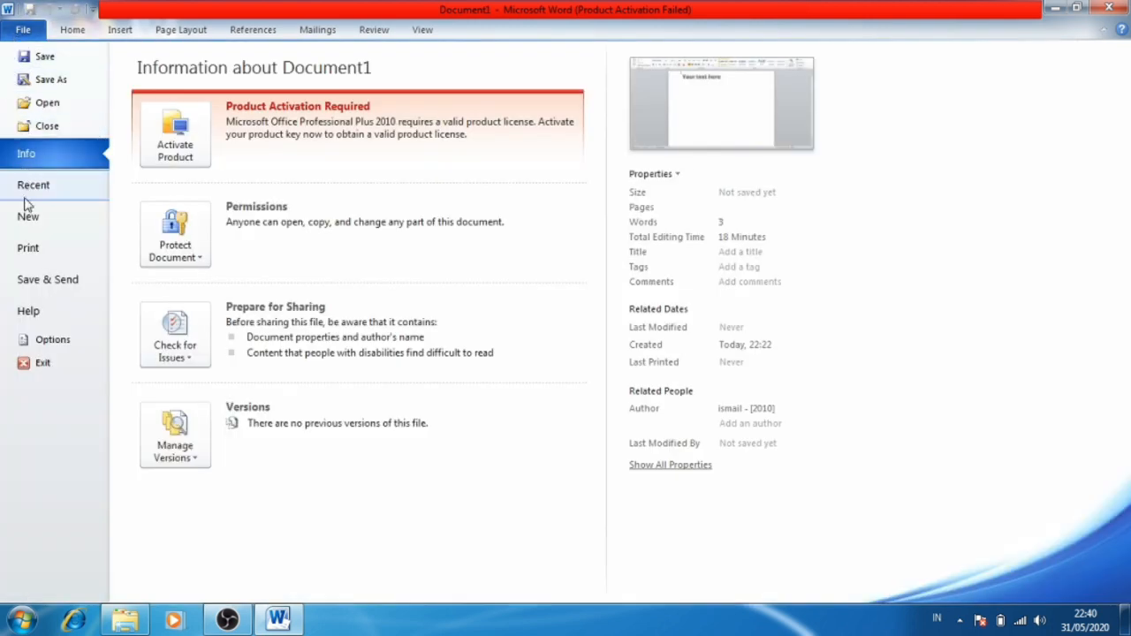
{"action": "left_click", "coordinate": [27, 248]}
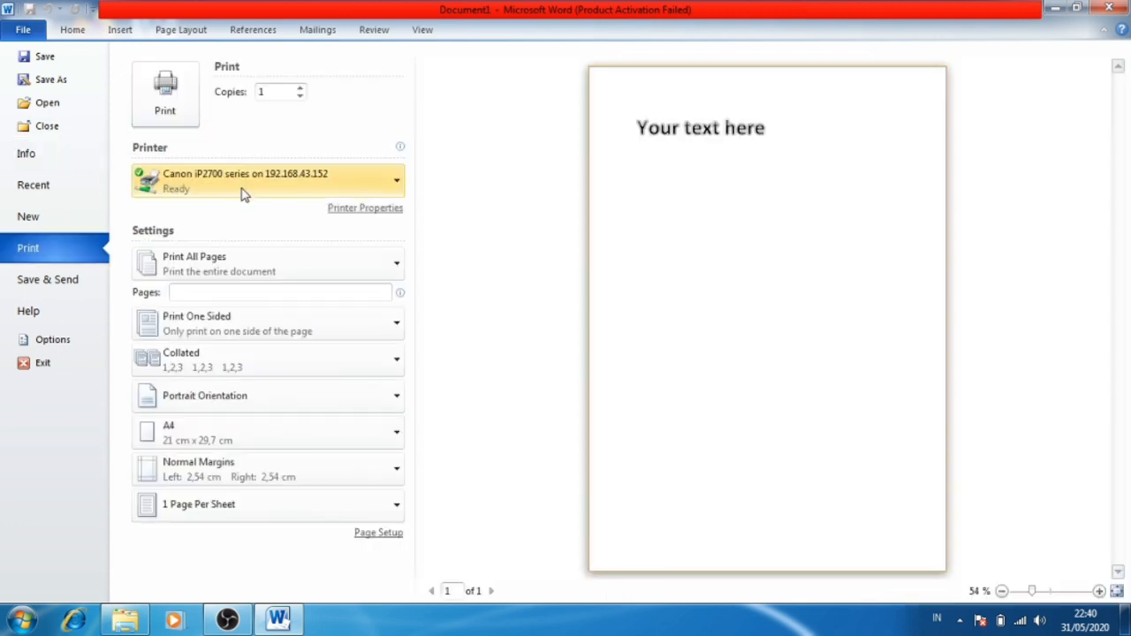
{"action": "left_click", "coordinate": [249, 195]}
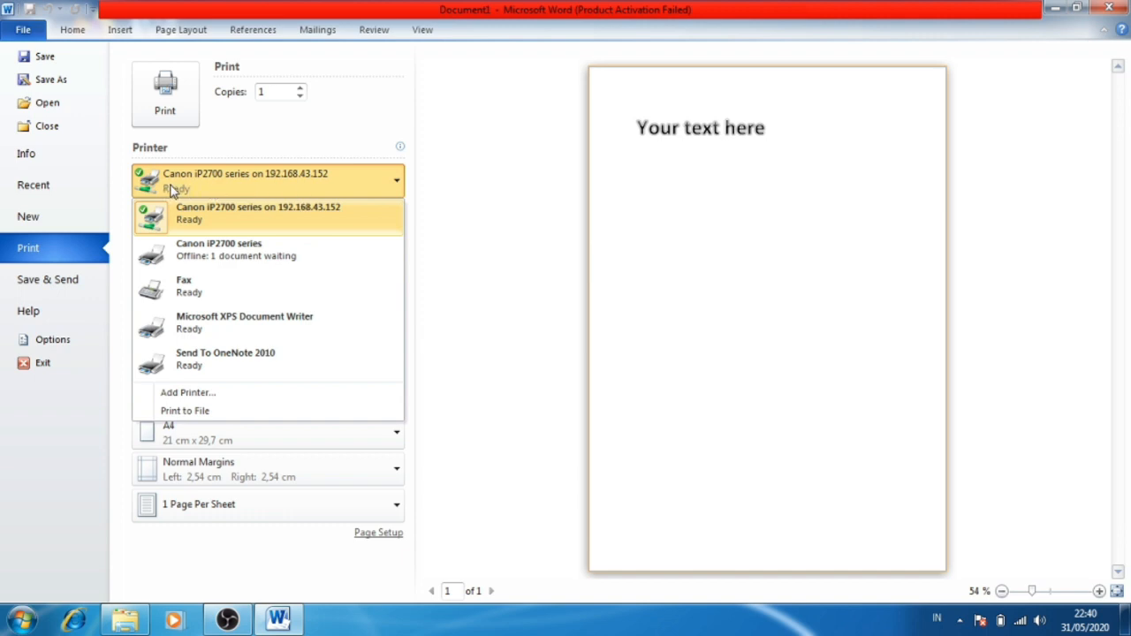
{"action": "left_click", "coordinate": [287, 187]}
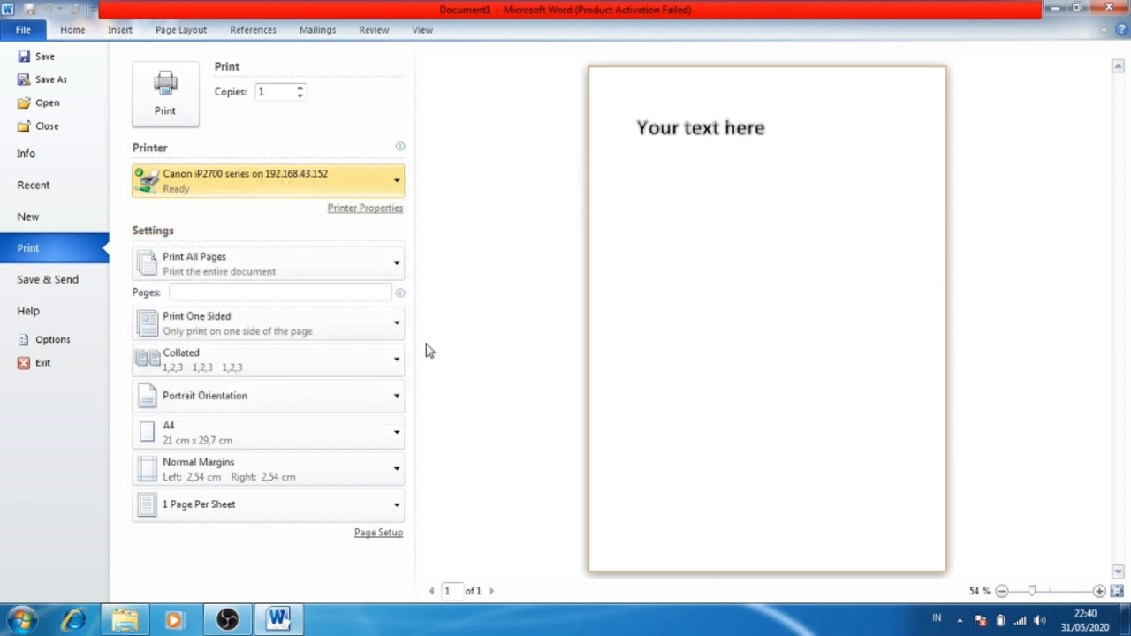
{"action": "left_click", "coordinate": [163, 114]}
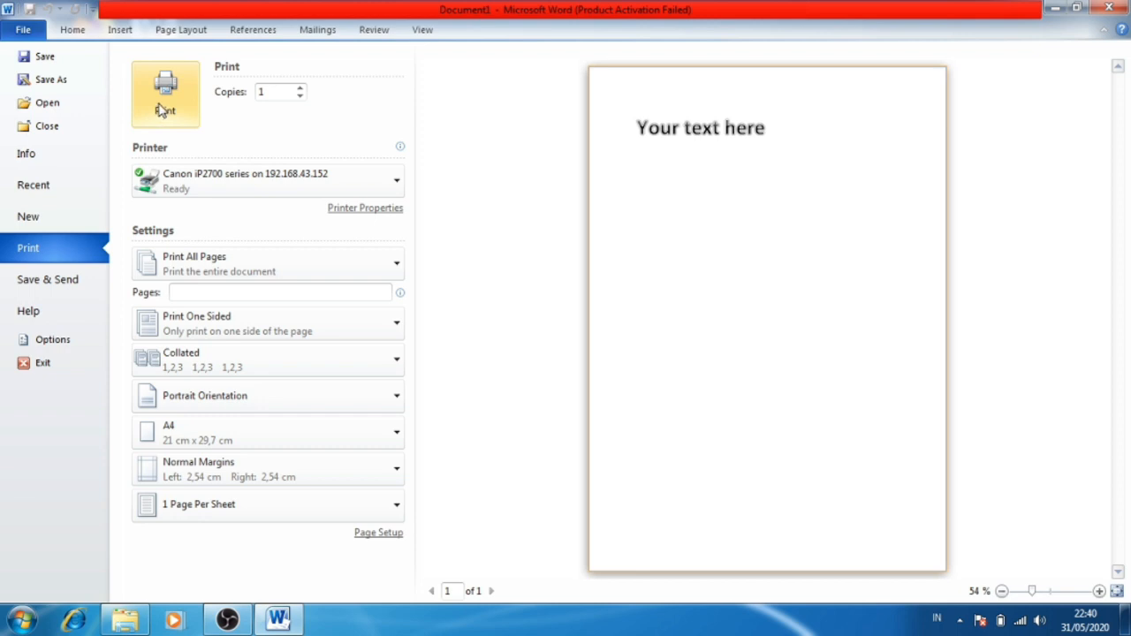
{"action": "left_click", "coordinate": [160, 106]}
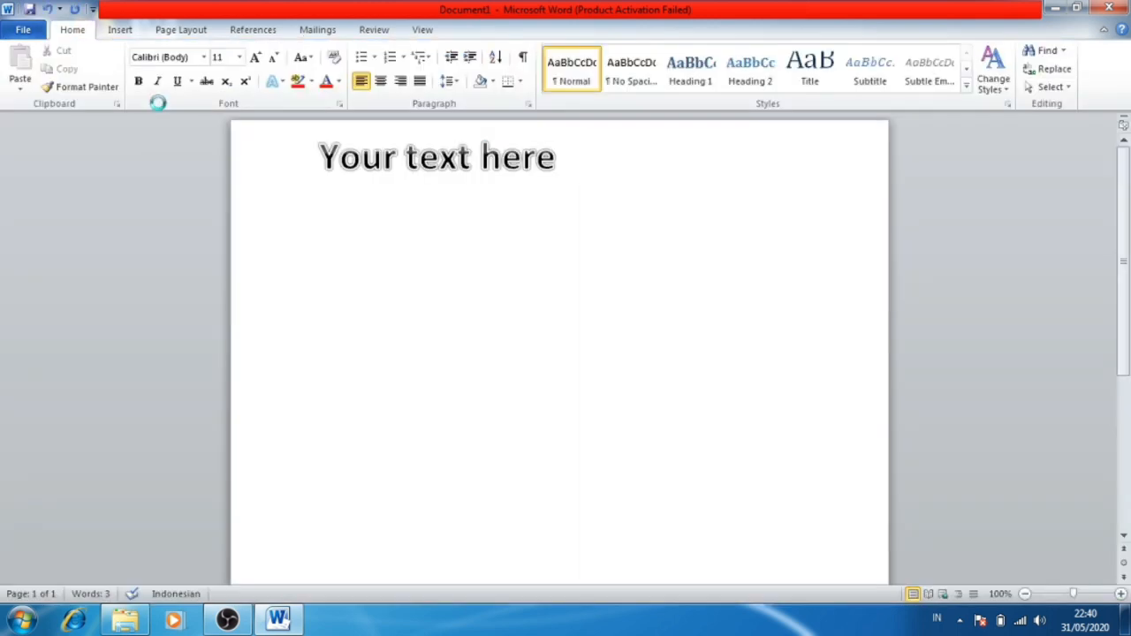
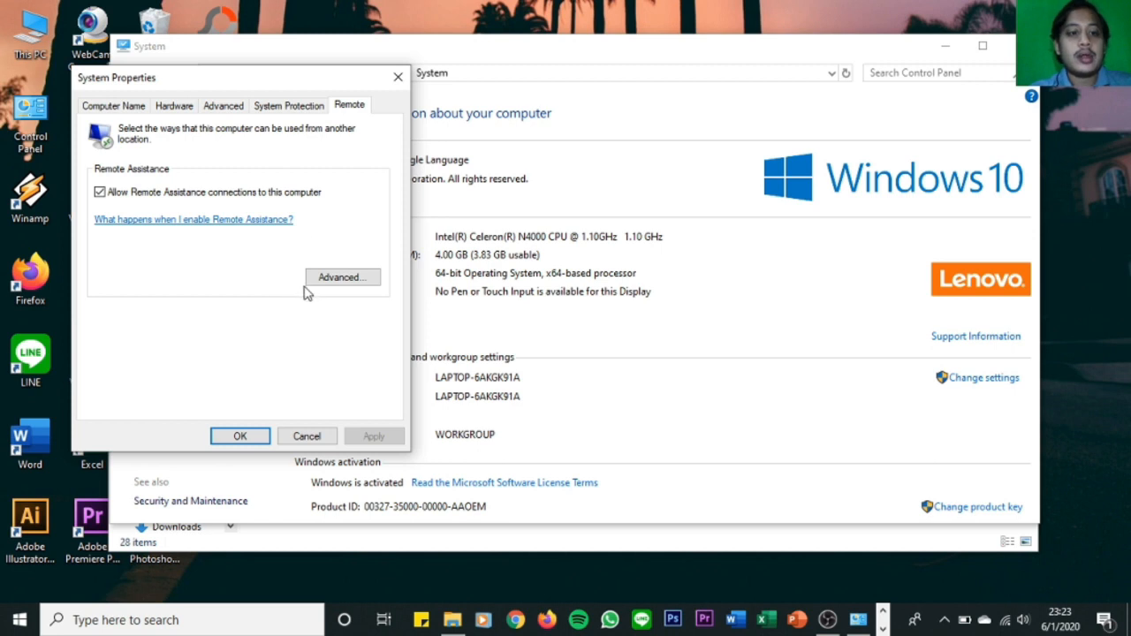
Accept the advanced Remote Assistance settings with remote control allowed and a 6-hour invitation limit, and close all open windows.
{"action": "left_click", "coordinate": [331, 279]}
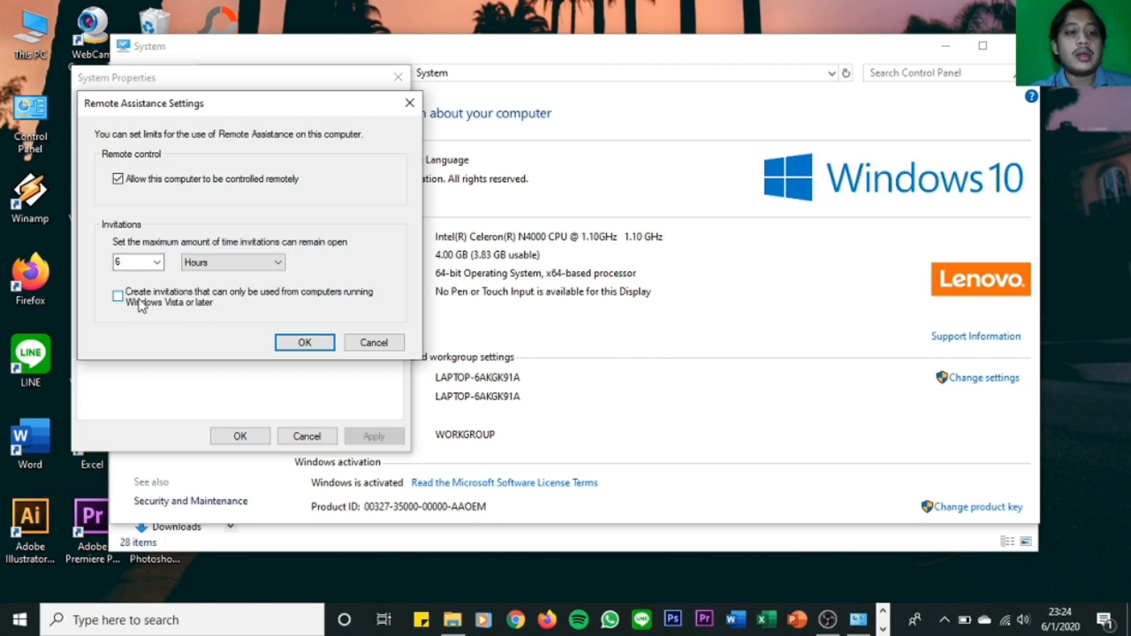
{"action": "left_click", "coordinate": [274, 262]}
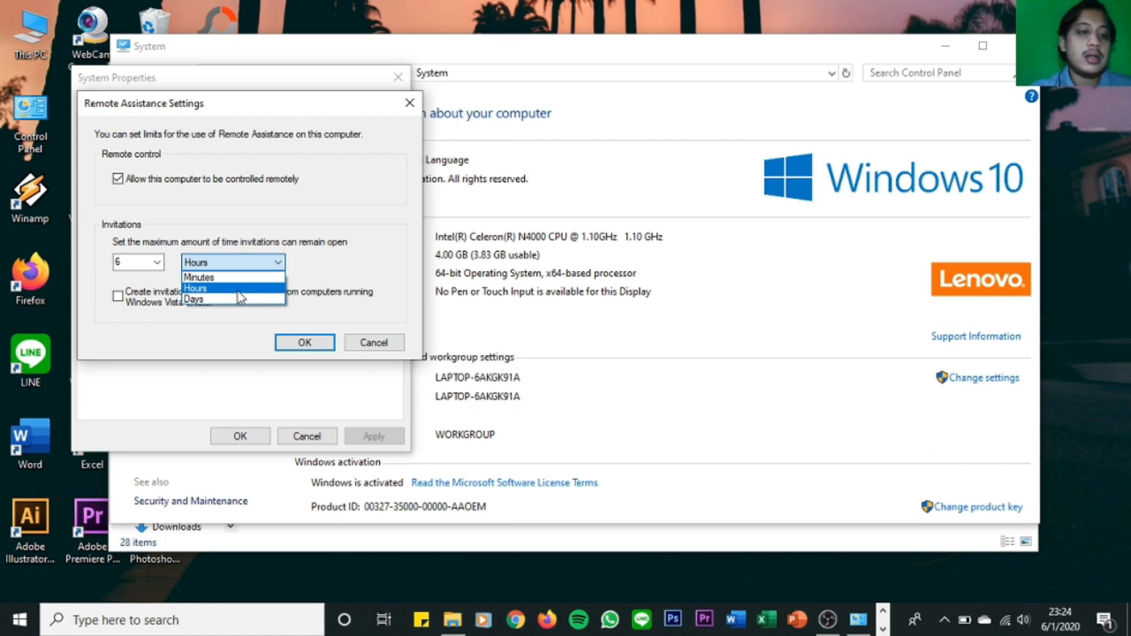
{"action": "left_click", "coordinate": [298, 346]}
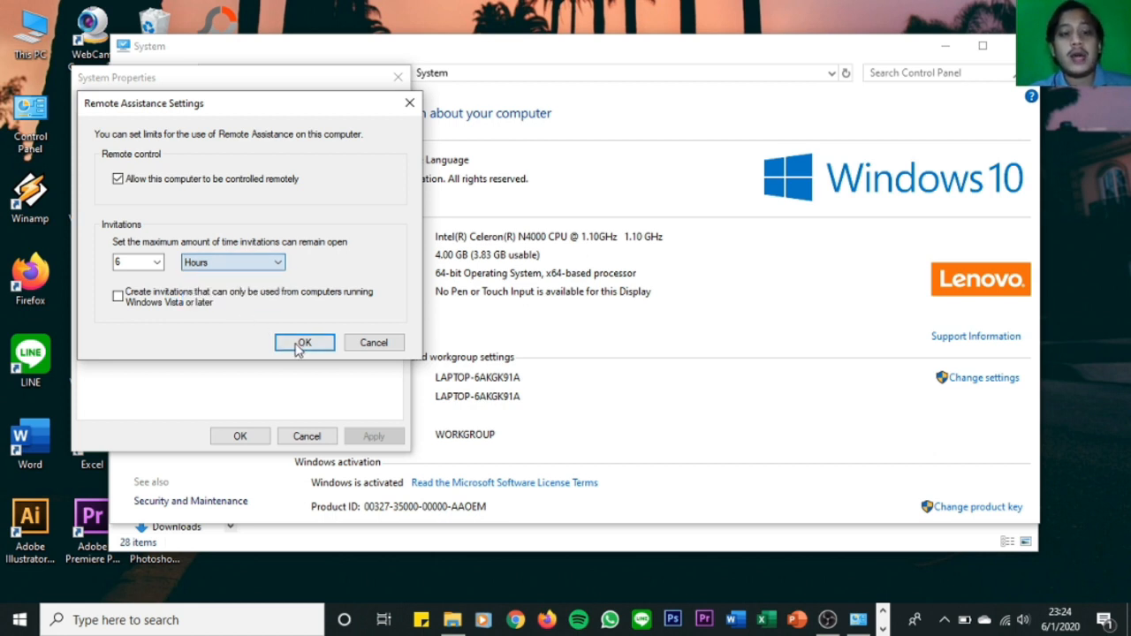
{"action": "left_click", "coordinate": [297, 345]}
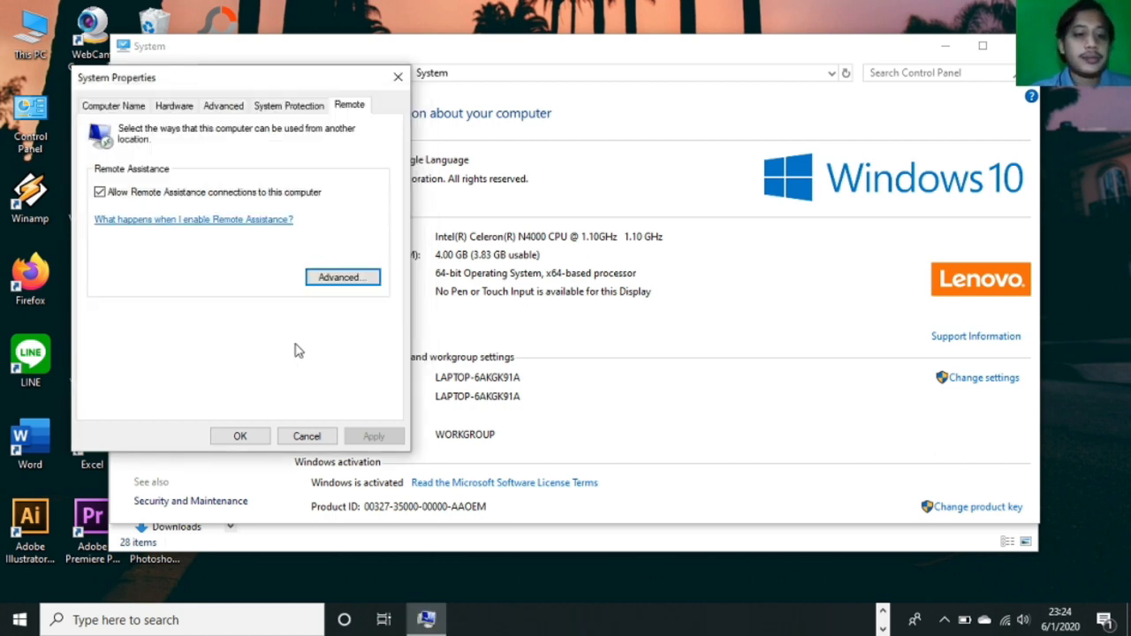
{"action": "left_click", "coordinate": [240, 435]}
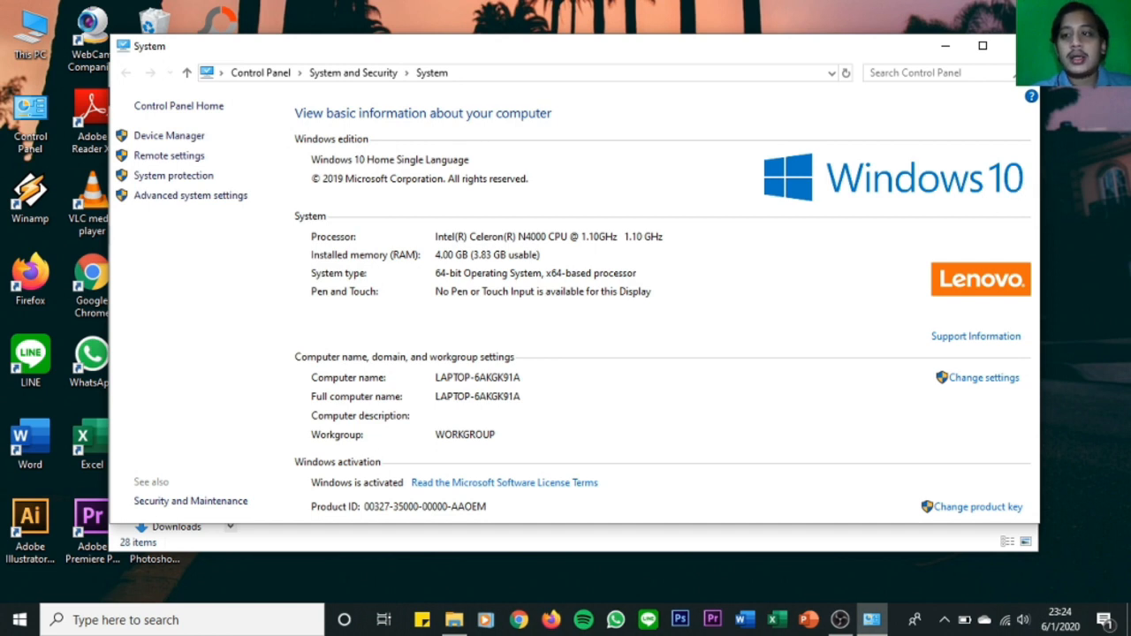
{"action": "left_click", "coordinate": [1009, 46]}
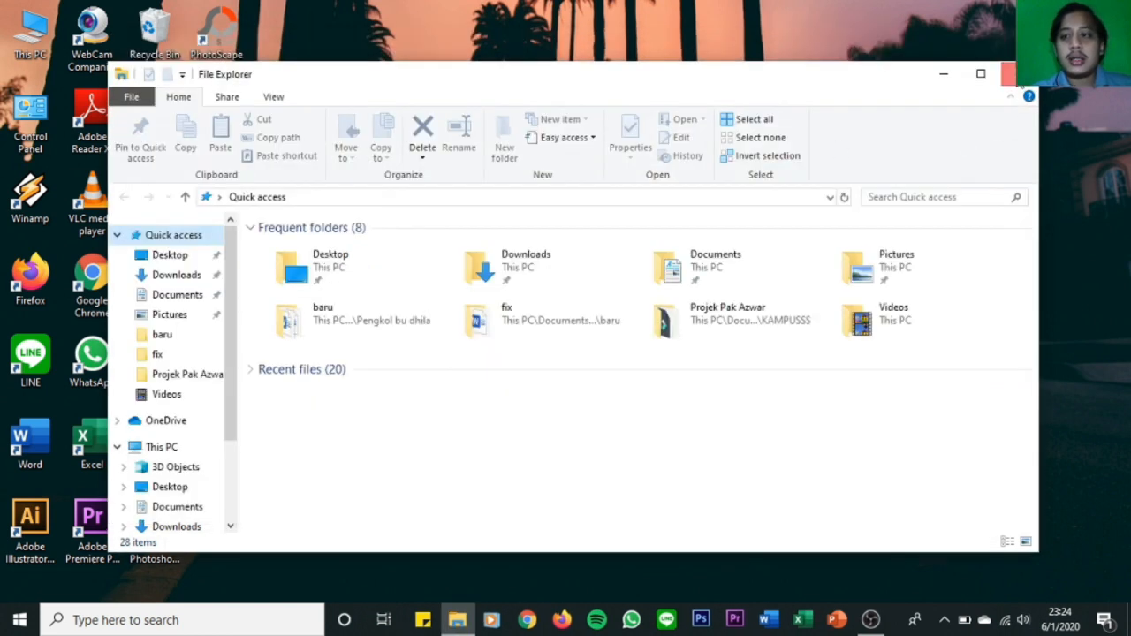
{"action": "left_click", "coordinate": [1017, 75]}
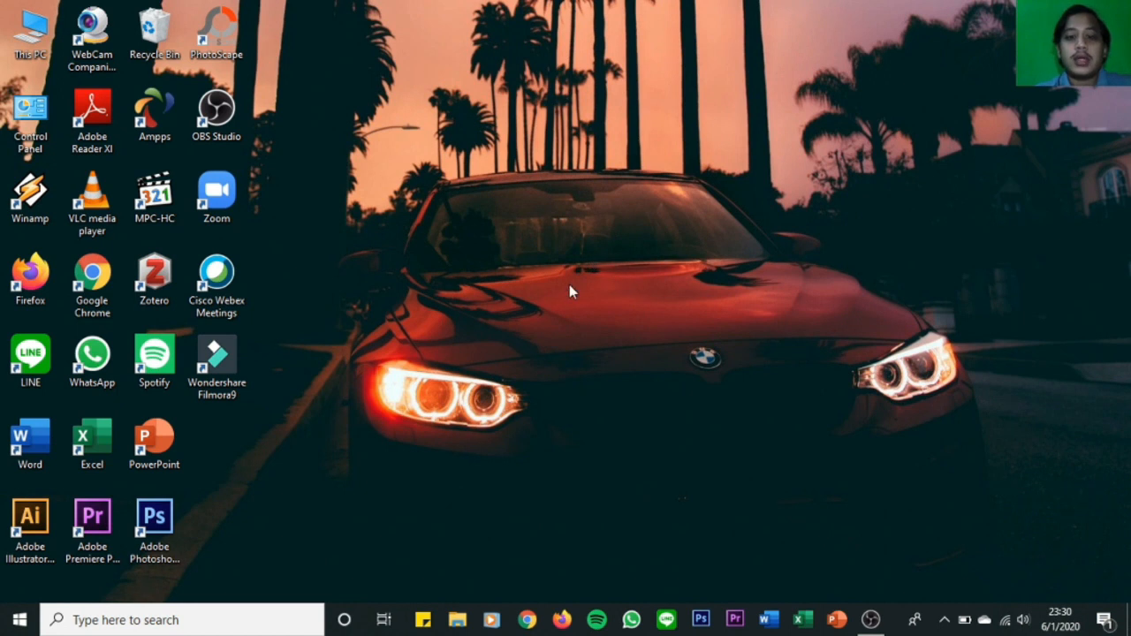
Find the LENOVO local administrator account in Control Panel and start creating a password for it.
{"action": "left_click", "coordinate": [108, 620]}
{"action": "type", "text": "contr"}
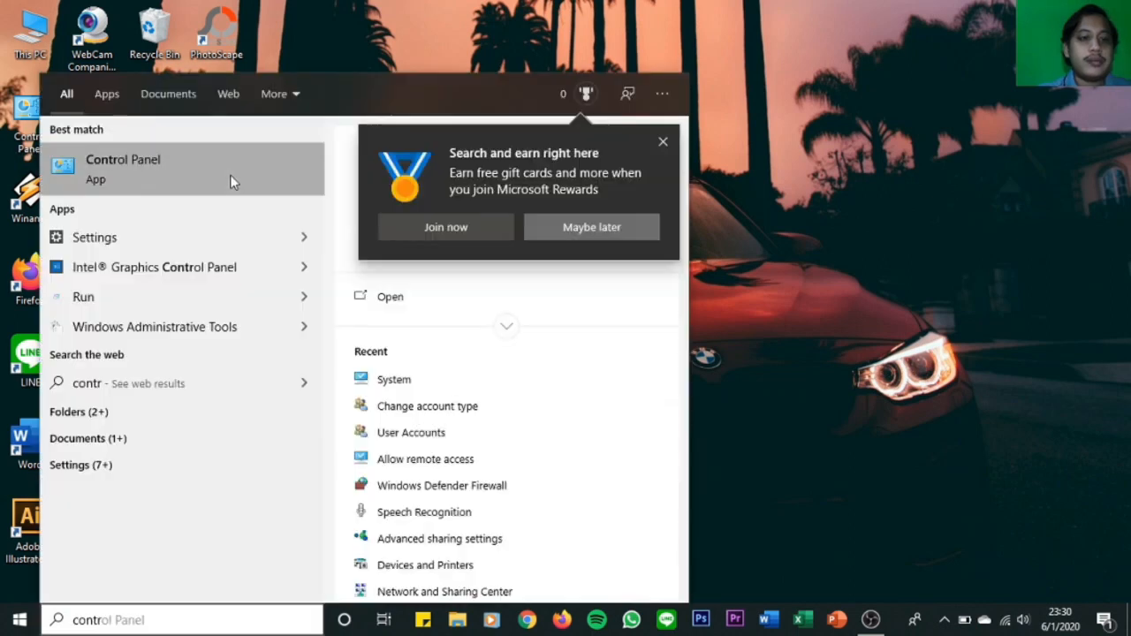
{"action": "left_click", "coordinate": [230, 179]}
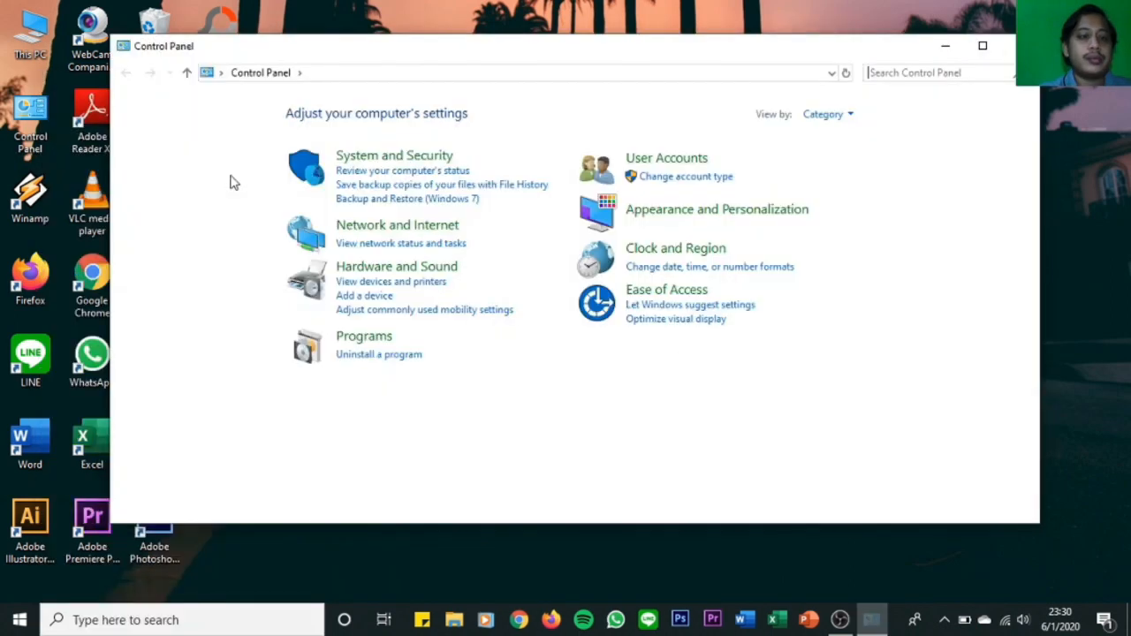
{"action": "left_click", "coordinate": [661, 159]}
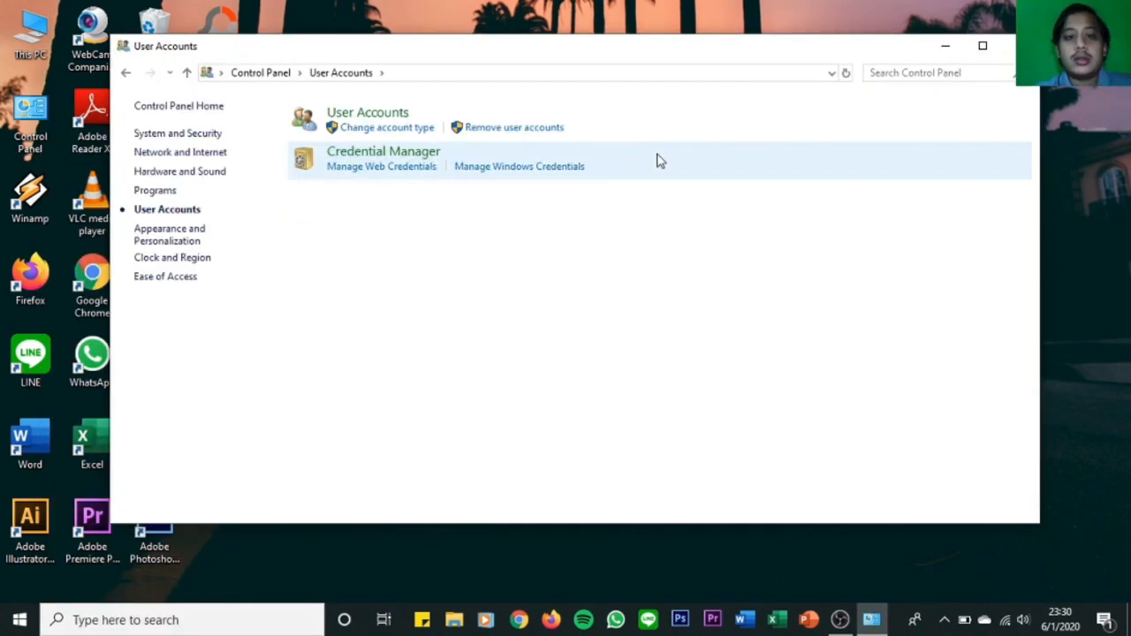
{"action": "left_click", "coordinate": [367, 129]}
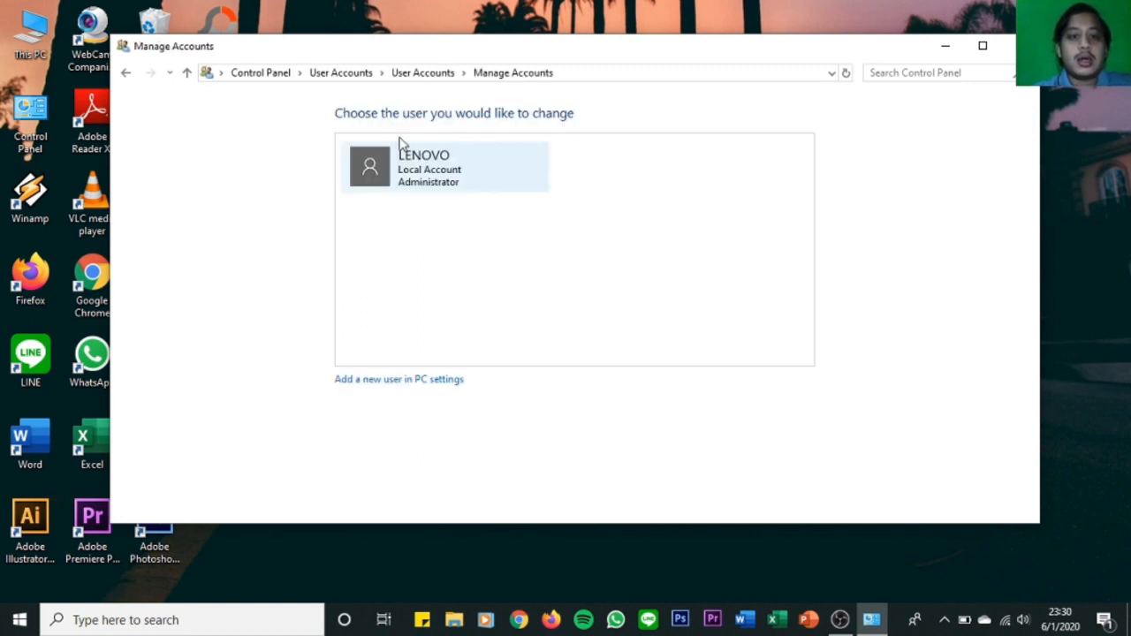
{"action": "left_click", "coordinate": [437, 181]}
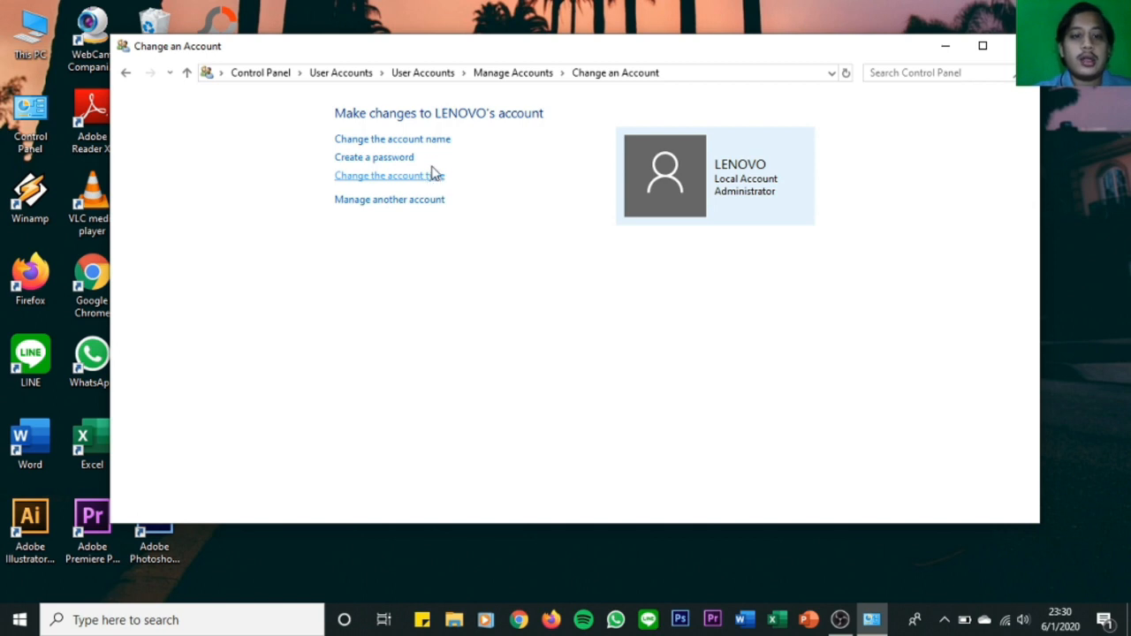
{"action": "left_click", "coordinate": [375, 159]}
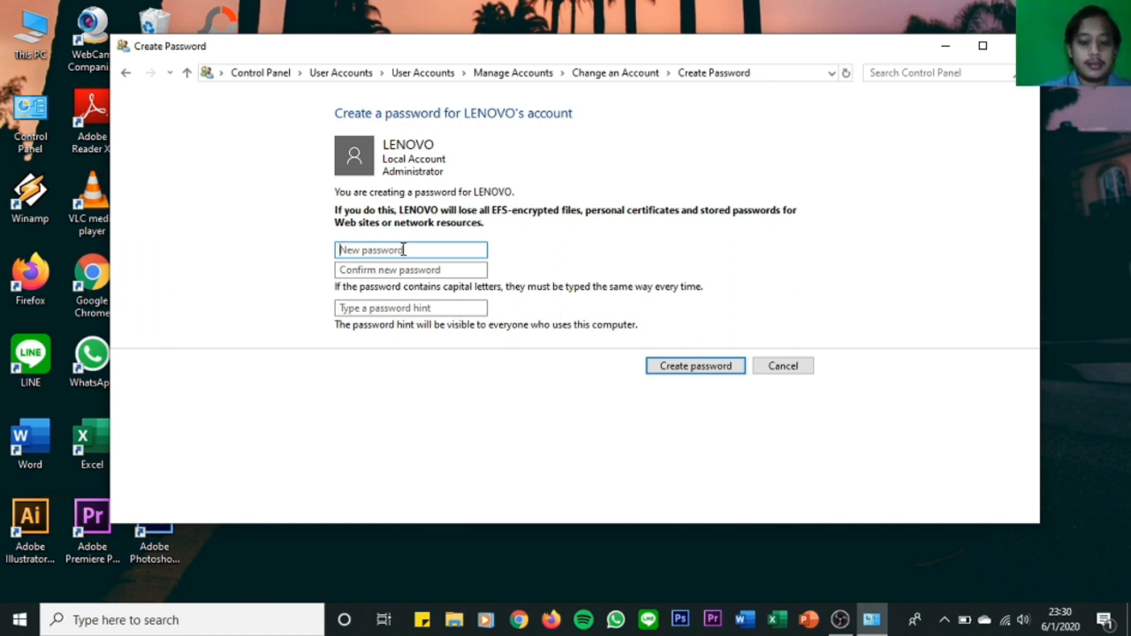
Enter the new account password for the LENOVO account and repeat it in the confirmation field.
{"action": "left_click", "coordinate": [402, 250]}
{"action": "type", "text": "••••"}
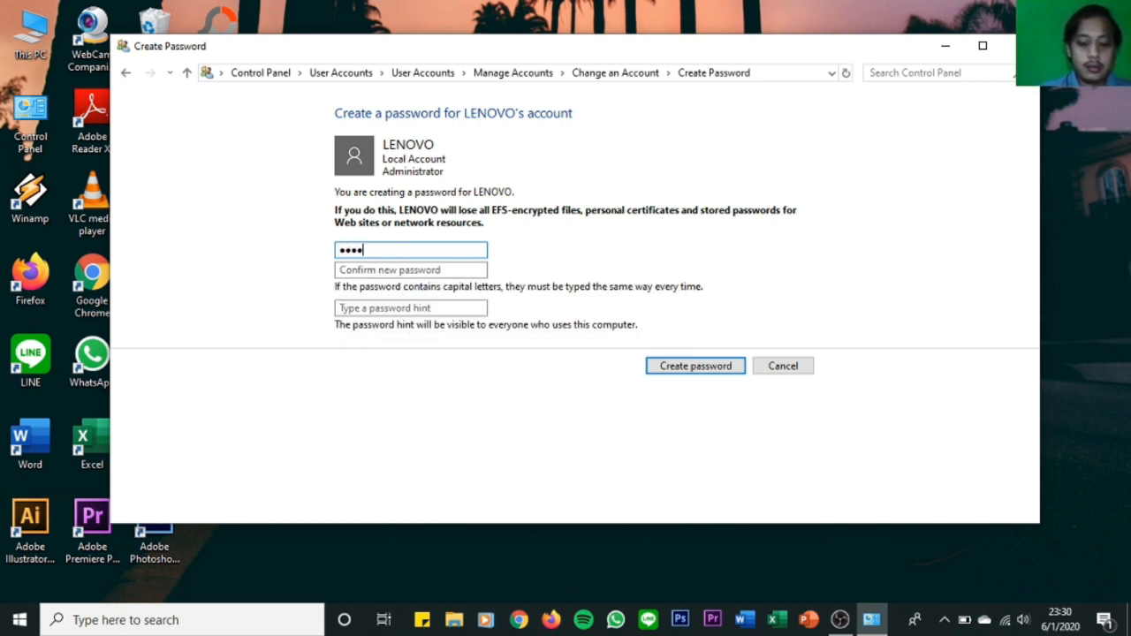
{"action": "type", "text": "••••"}
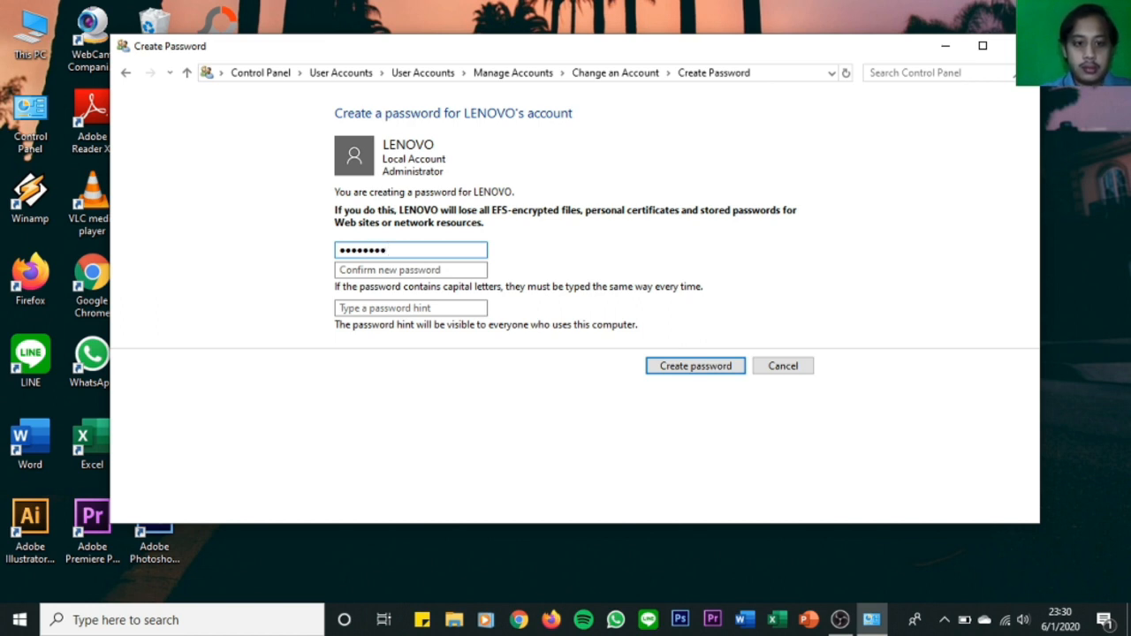
{"action": "left_click", "coordinate": [375, 269]}
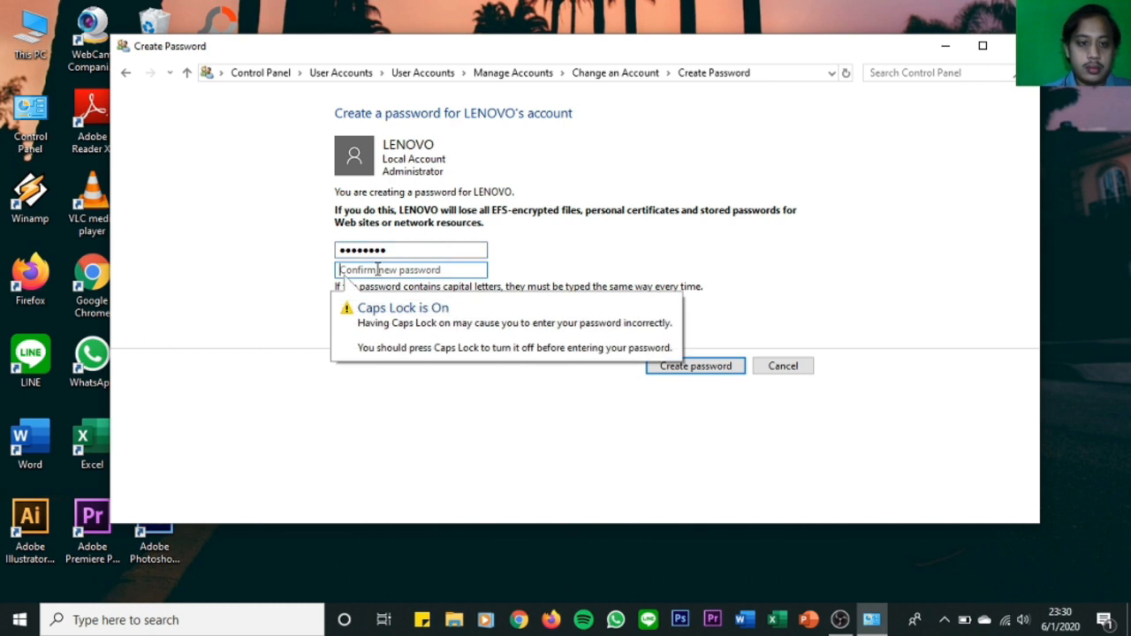
{"action": "type", "text": "•••••••"}
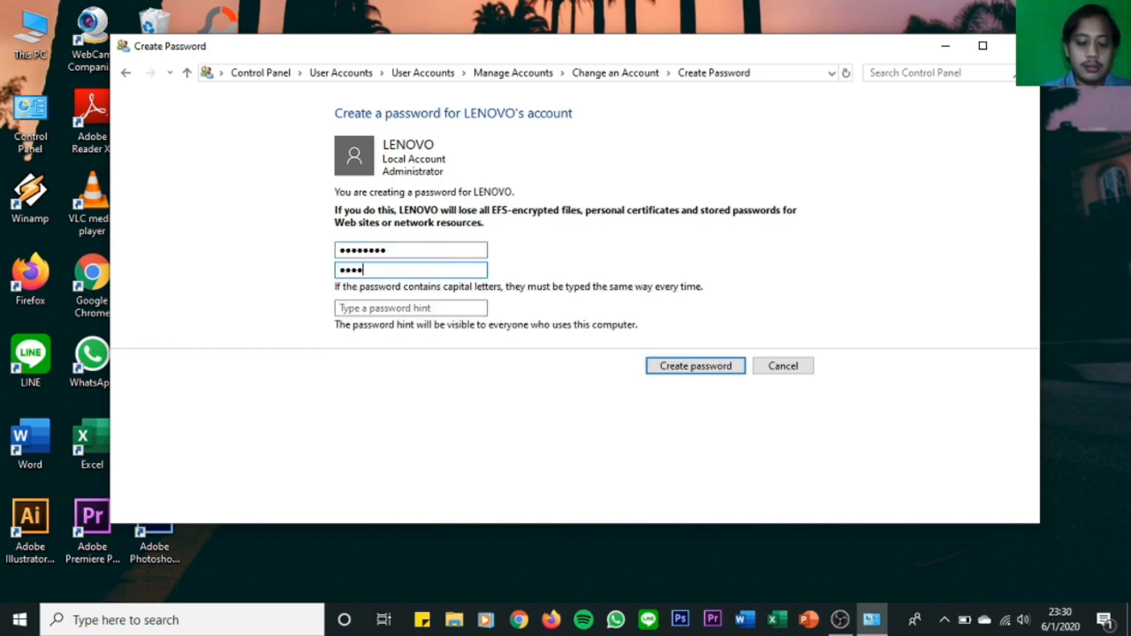
{"action": "type", "text": "•"}
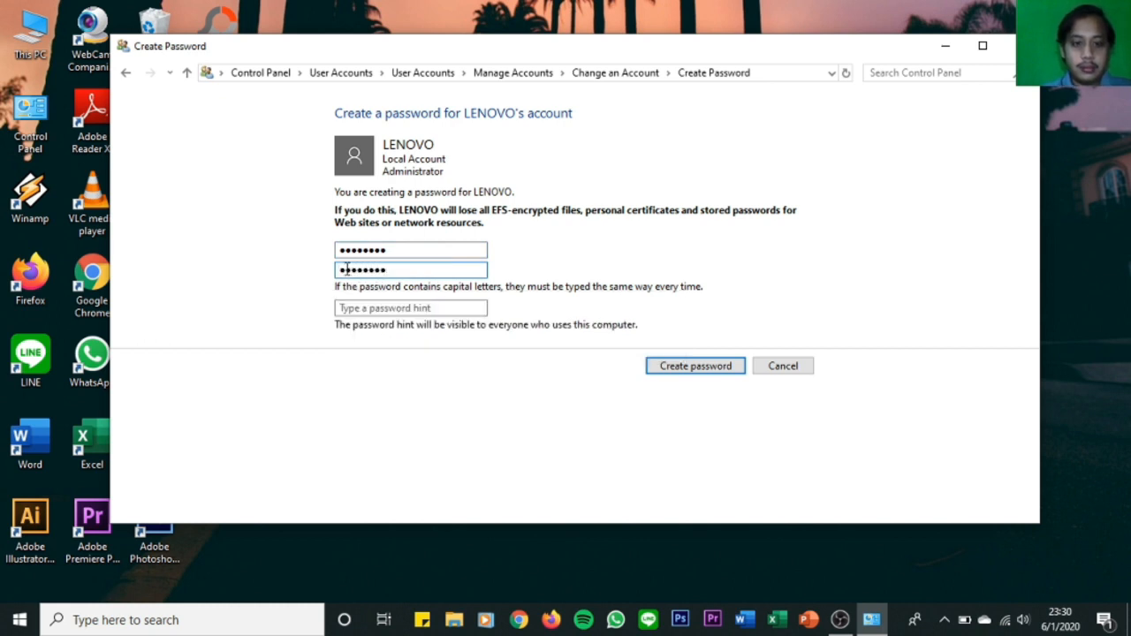
{"action": "left_click", "coordinate": [351, 307]}
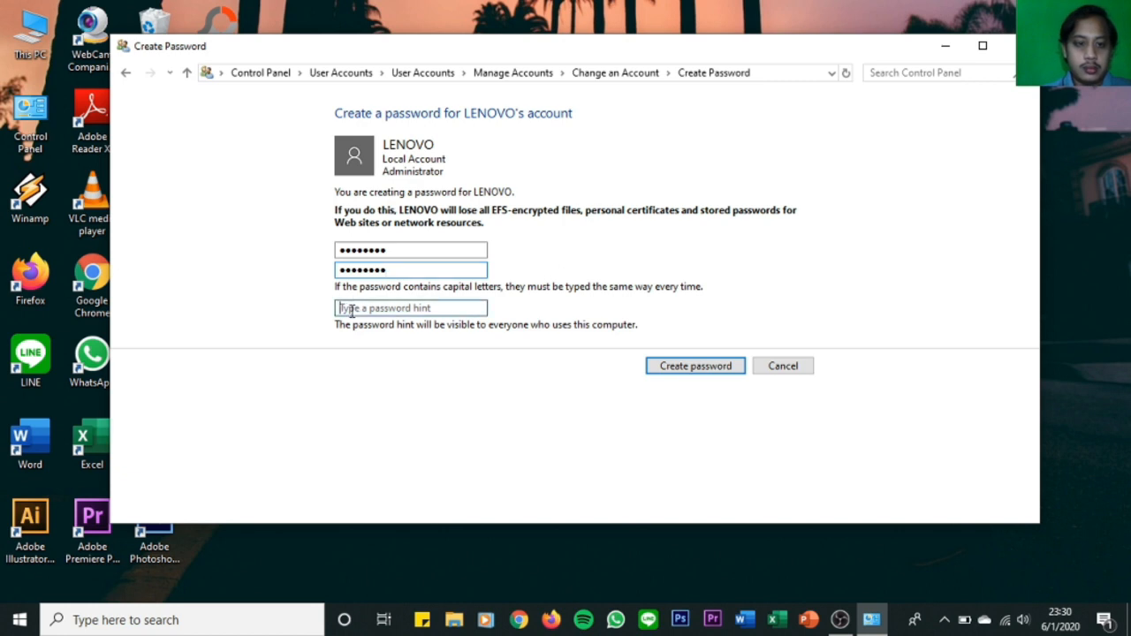
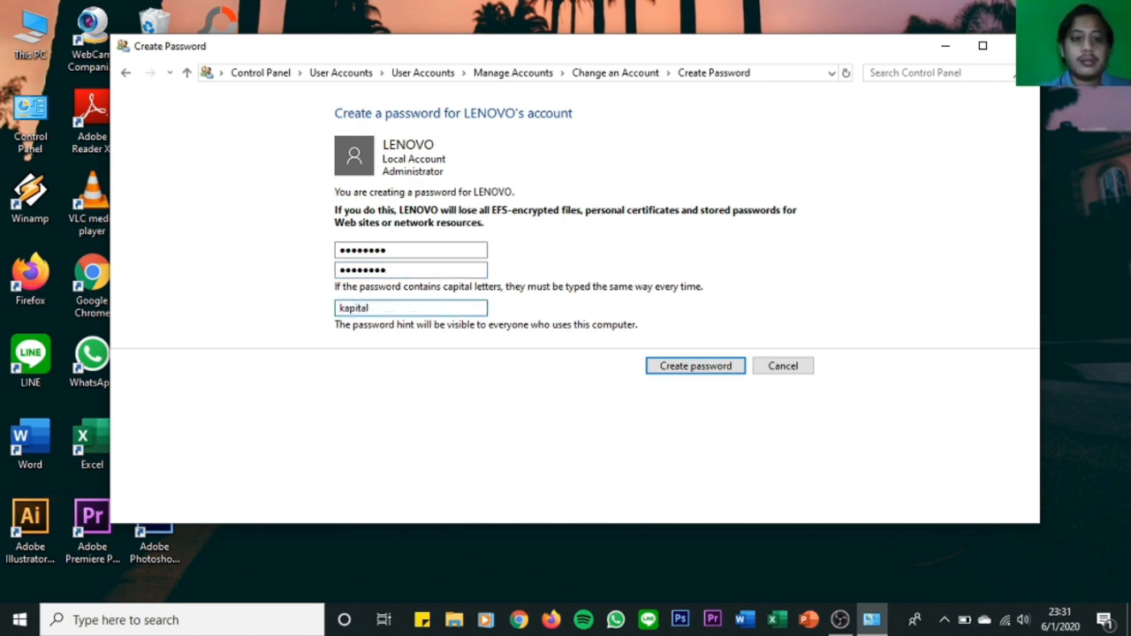
{"action": "left_click", "coordinate": [671, 369]}
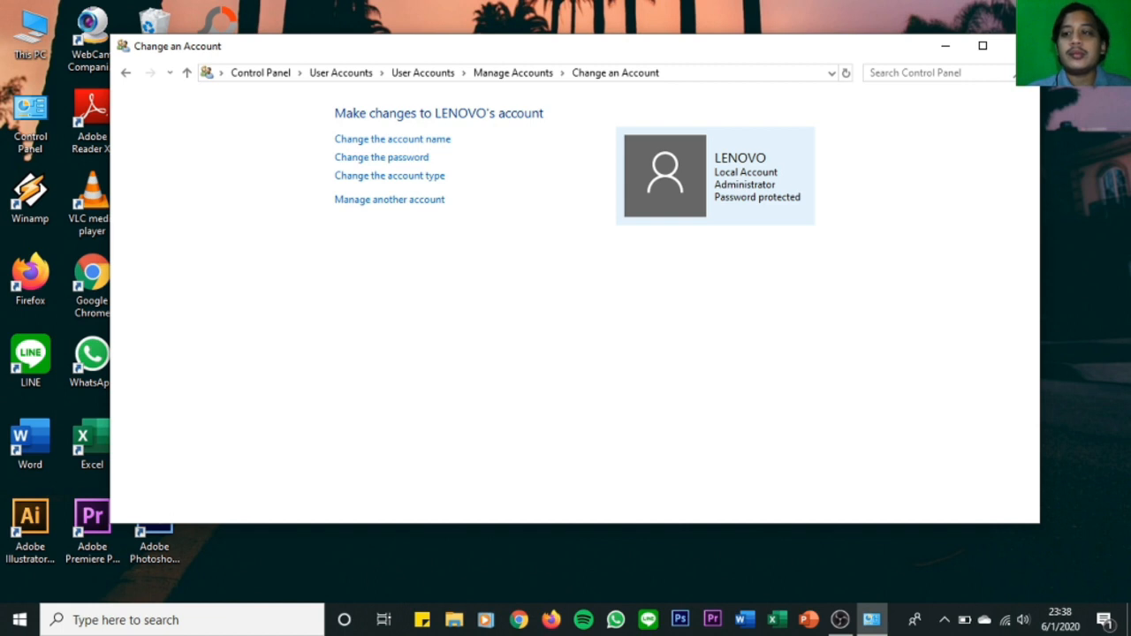
{"action": "left_click", "coordinate": [1009, 46]}
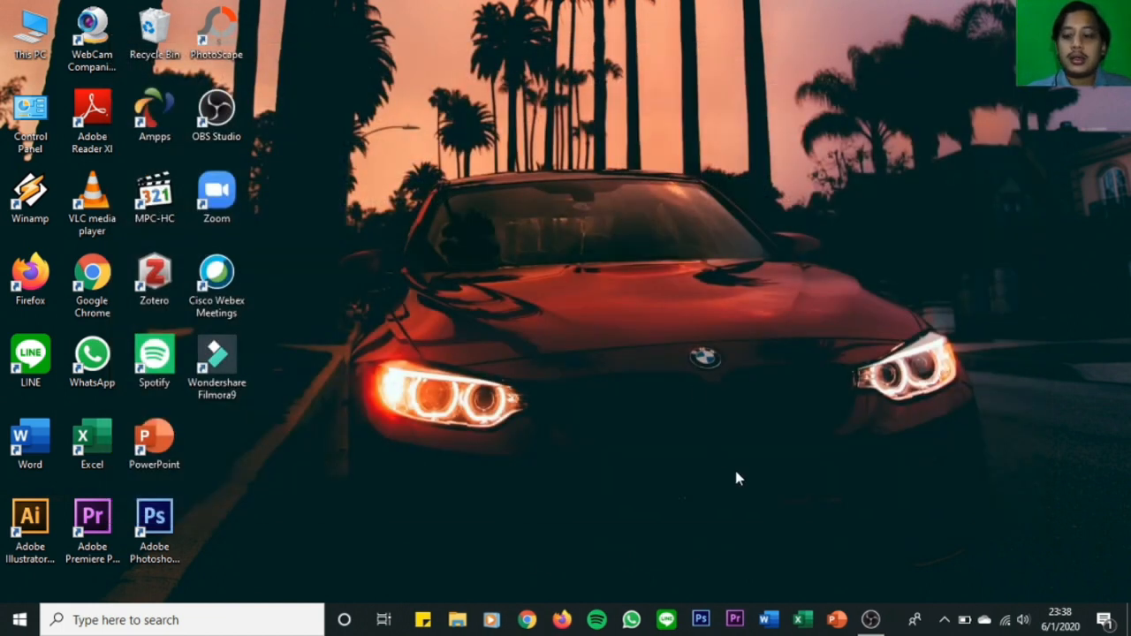
Look up this computer's IPv4 address in the Wi-Fi connection details, and close all the network windows.
{"action": "right_click", "coordinate": [1007, 625]}
{"action": "left_click", "coordinate": [1004, 601]}
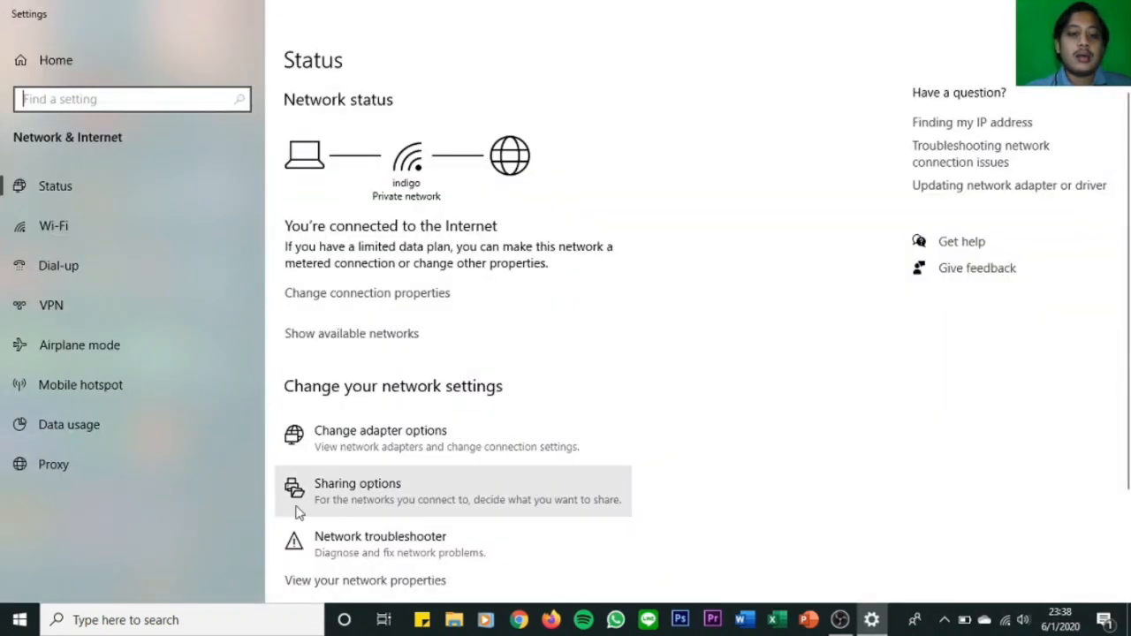
{"action": "left_click", "coordinate": [371, 441]}
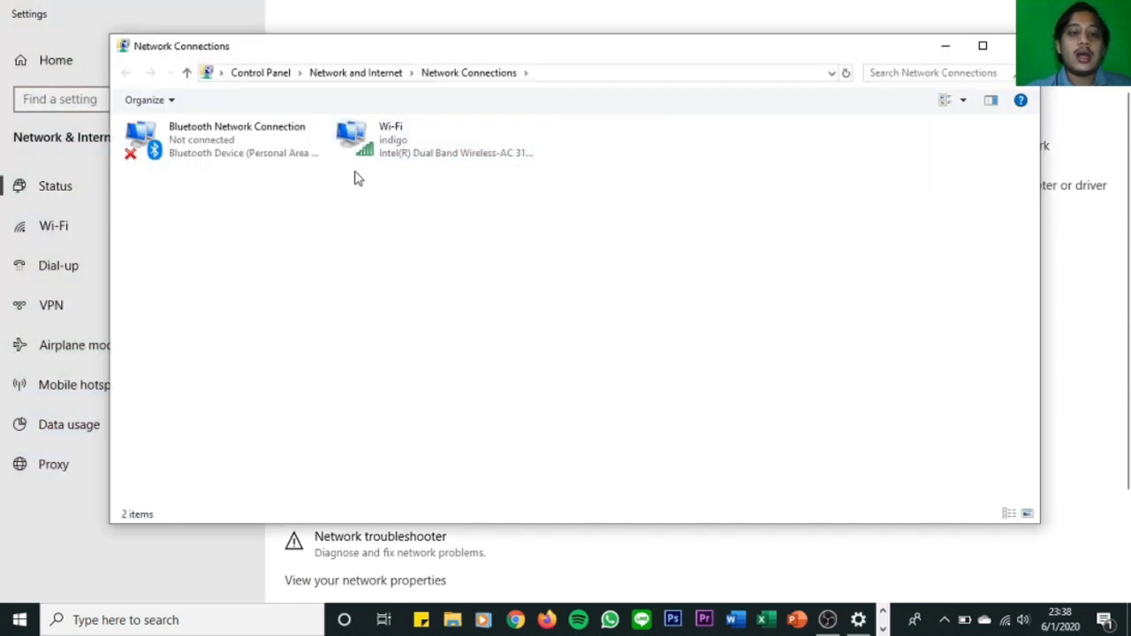
{"action": "double_click", "coordinate": [410, 140]}
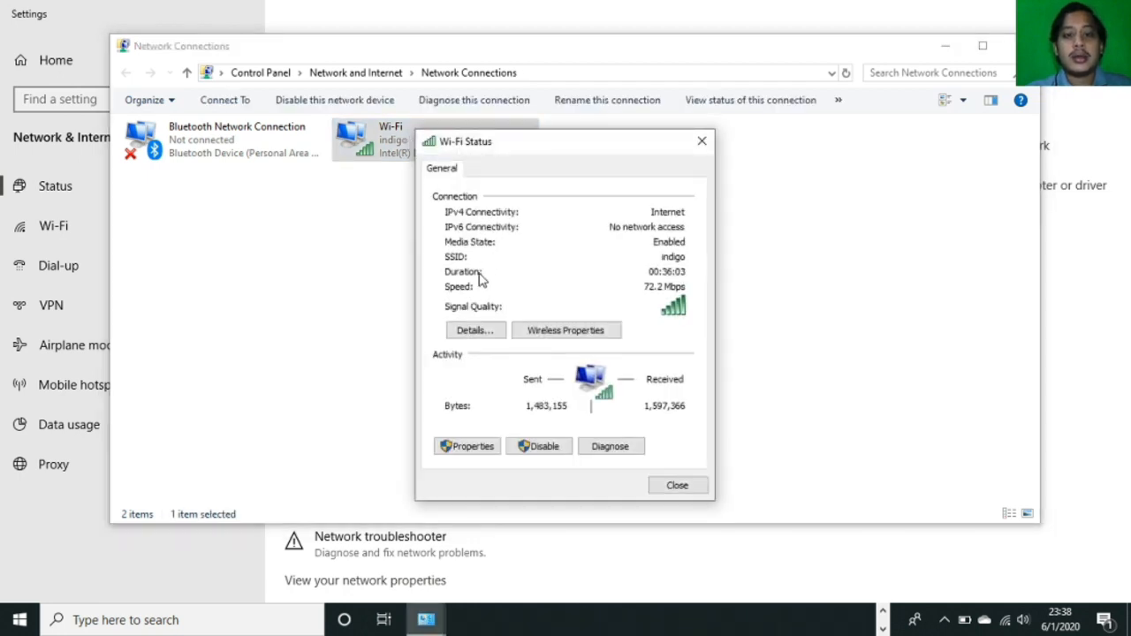
{"action": "left_click", "coordinate": [473, 329]}
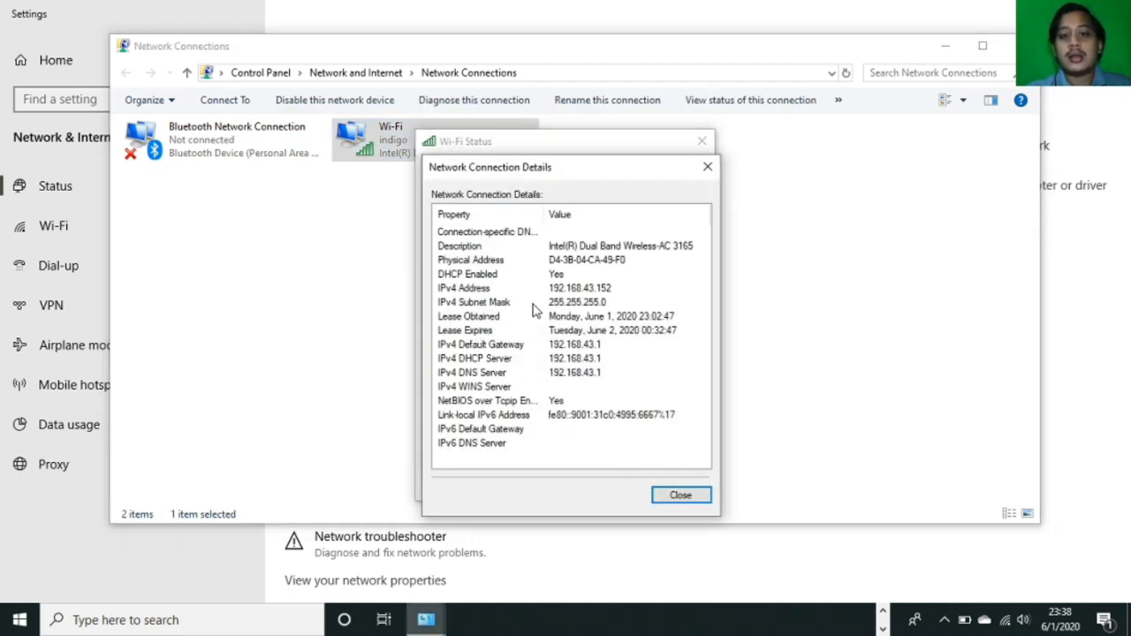
{"action": "left_click", "coordinate": [519, 291]}
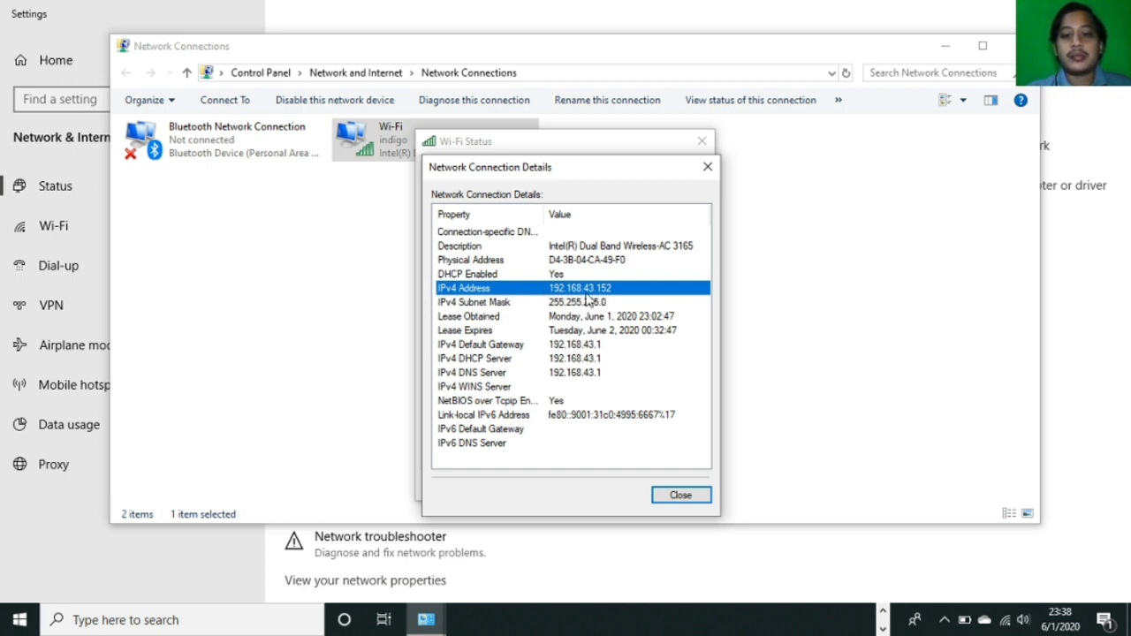
{"action": "left_click", "coordinate": [681, 495]}
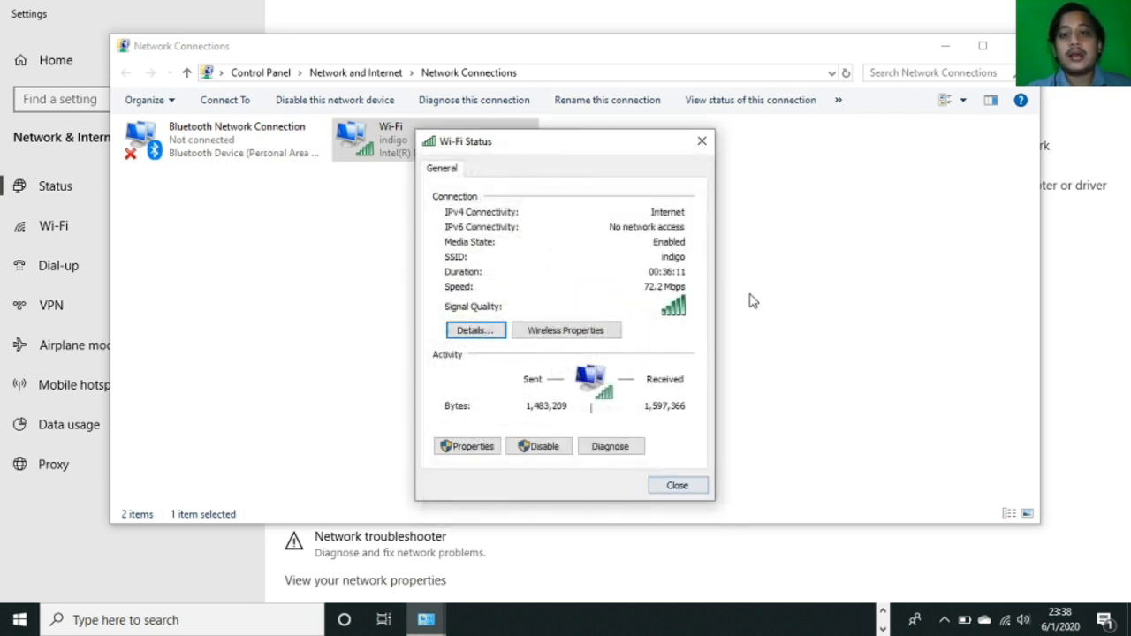
{"action": "left_click", "coordinate": [702, 142]}
{"action": "left_click", "coordinate": [1013, 45]}
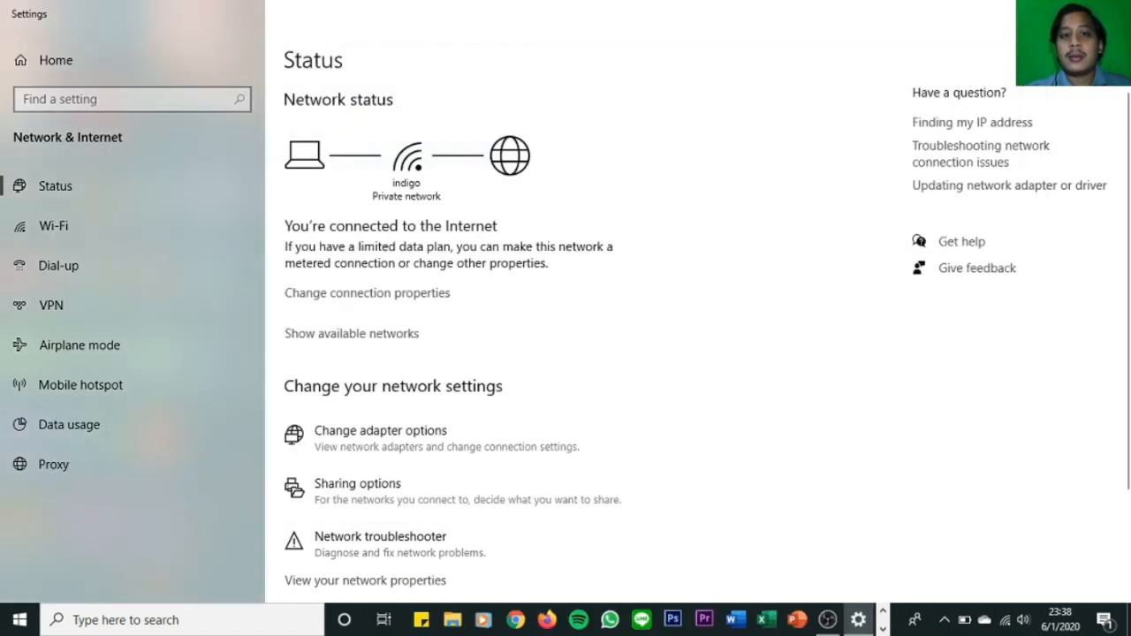
{"action": "left_click", "coordinate": [1110, 13]}
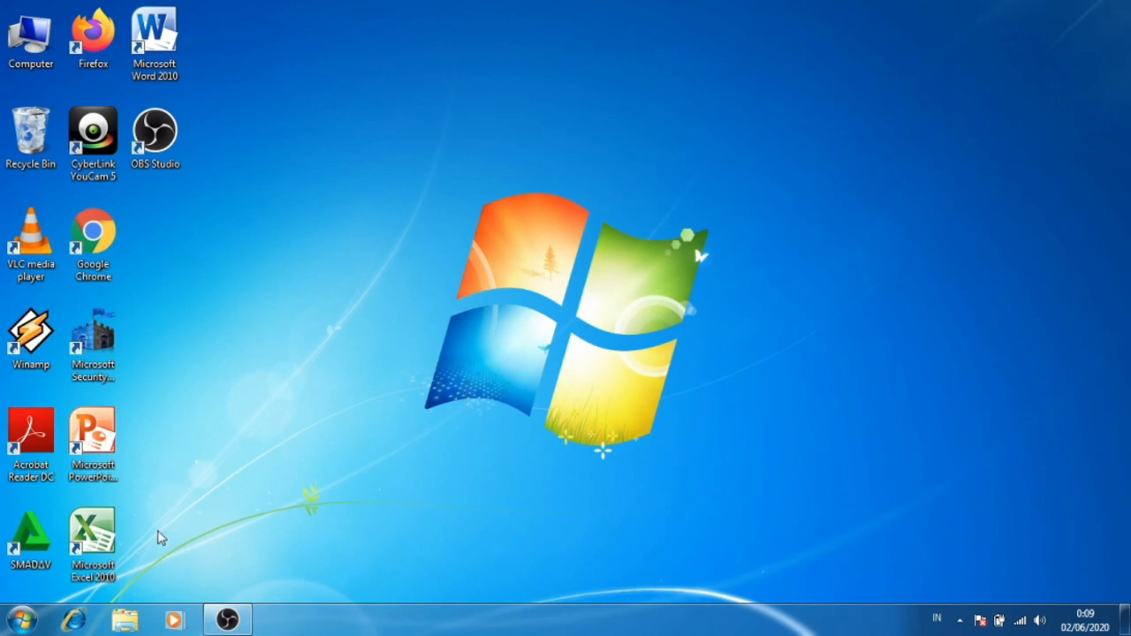
On the Windows 7 computer, search for "REMOTE" and open Remote Desktop Connection.
{"action": "left_click", "coordinate": [22, 620]}
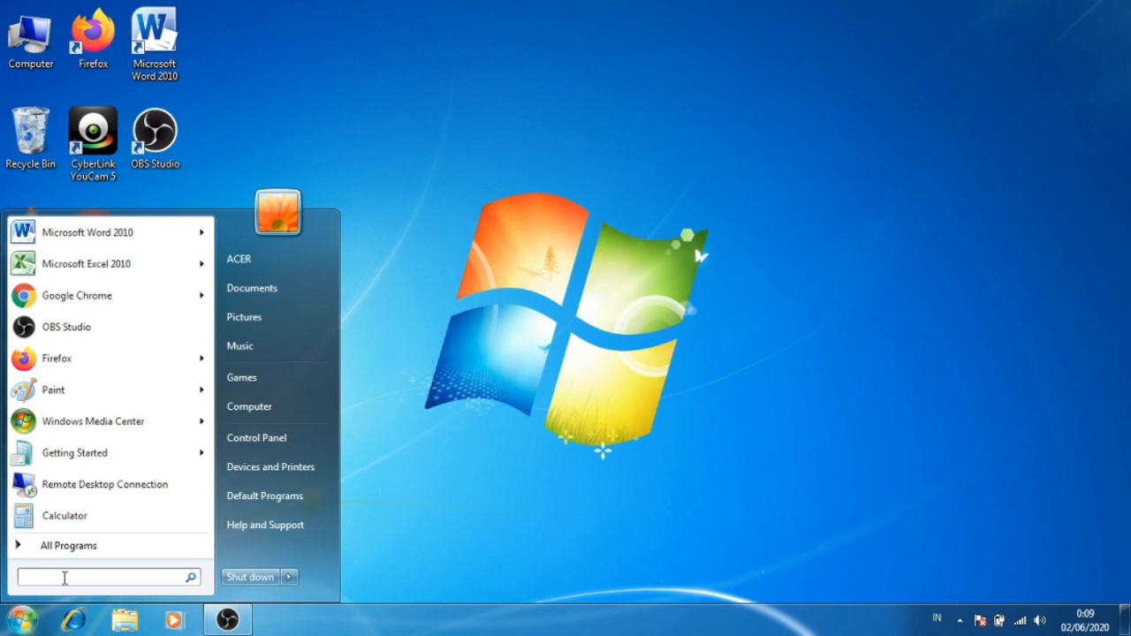
{"action": "type", "text": "REMOTE"}
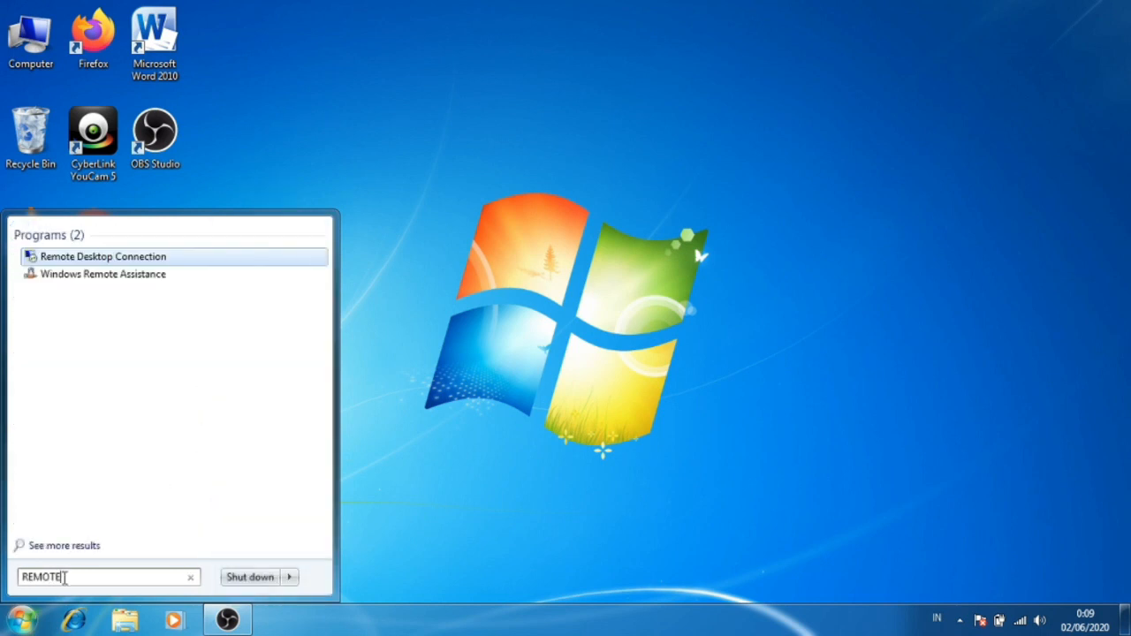
{"action": "left_click", "coordinate": [177, 257]}
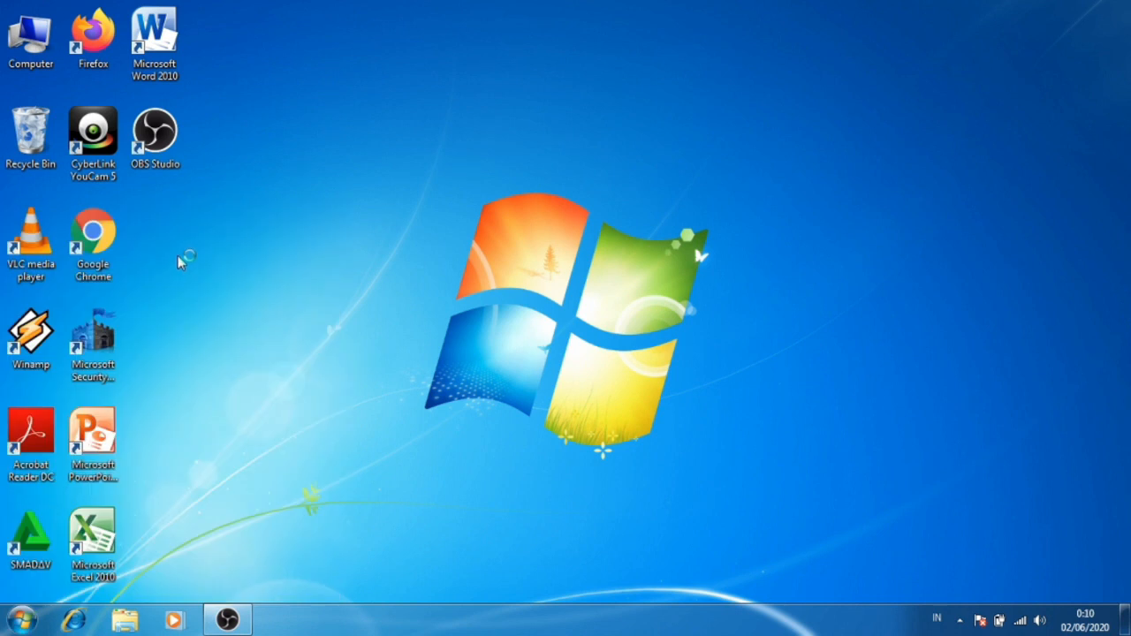
{"action": "left_click", "coordinate": [440, 295]}
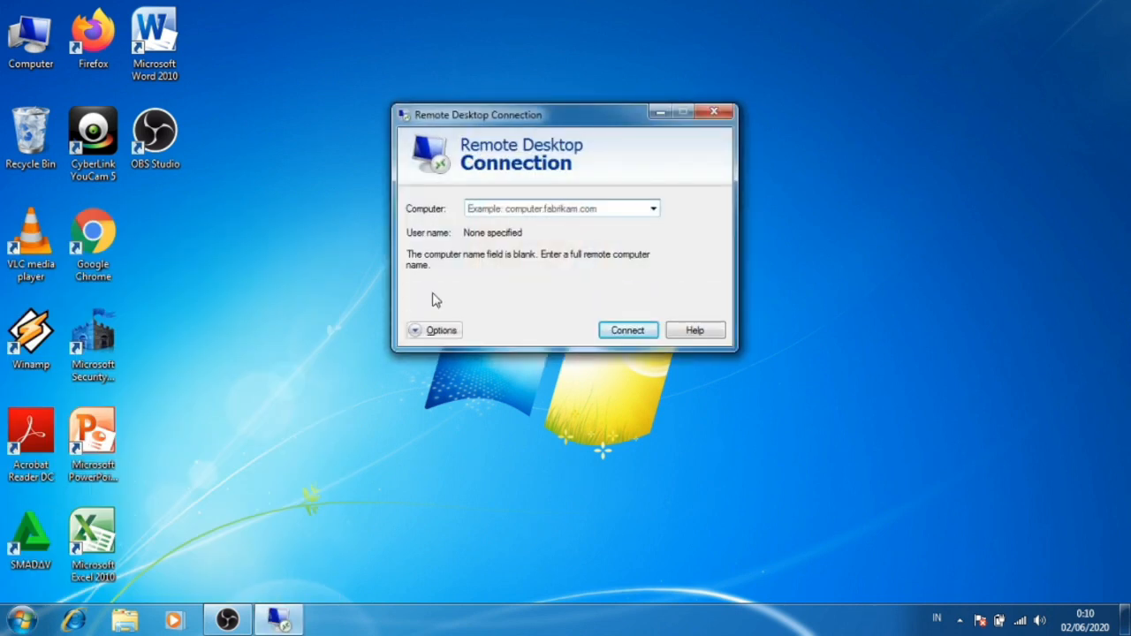
Set the remote computer address to 192.168.43.152 in the Remote Desktop Connection logon settings.
{"action": "left_click", "coordinate": [549, 264]}
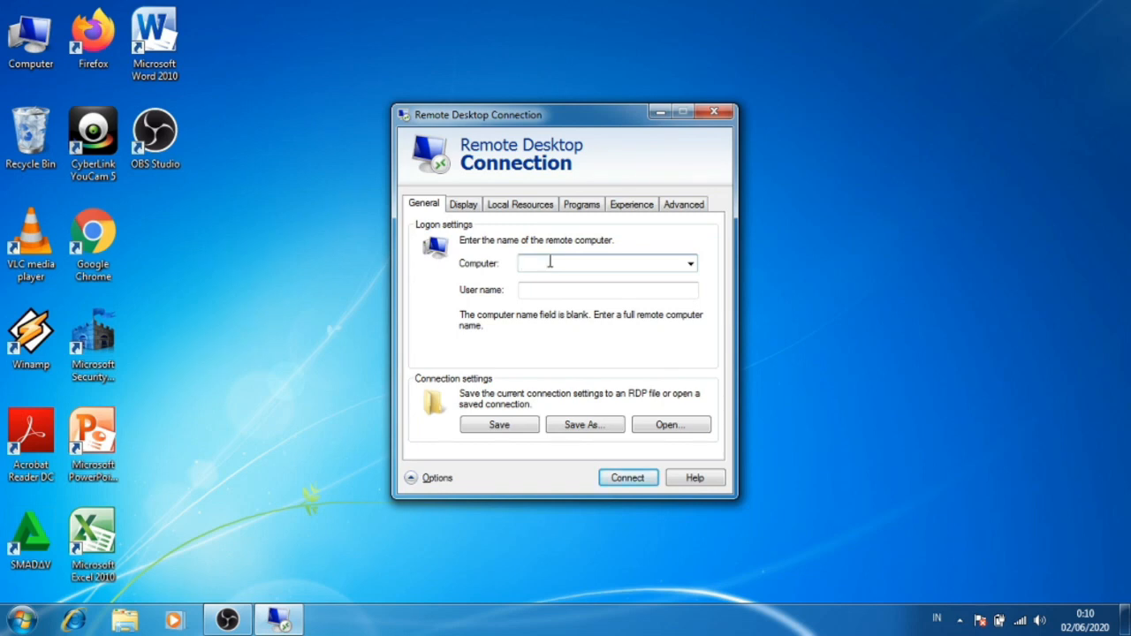
{"action": "type", "text": "19"}
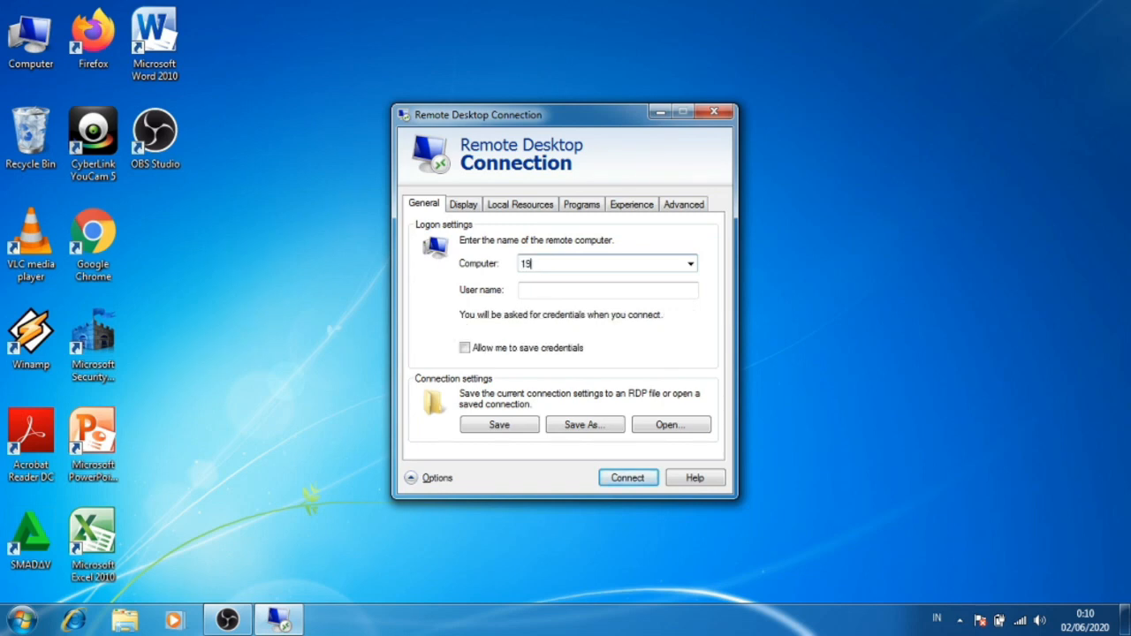
{"action": "type", "text": "2.168.43.152"}
Enter LENOVO as the user name and start the remote desktop connection.
{"action": "left_click", "coordinate": [573, 292]}
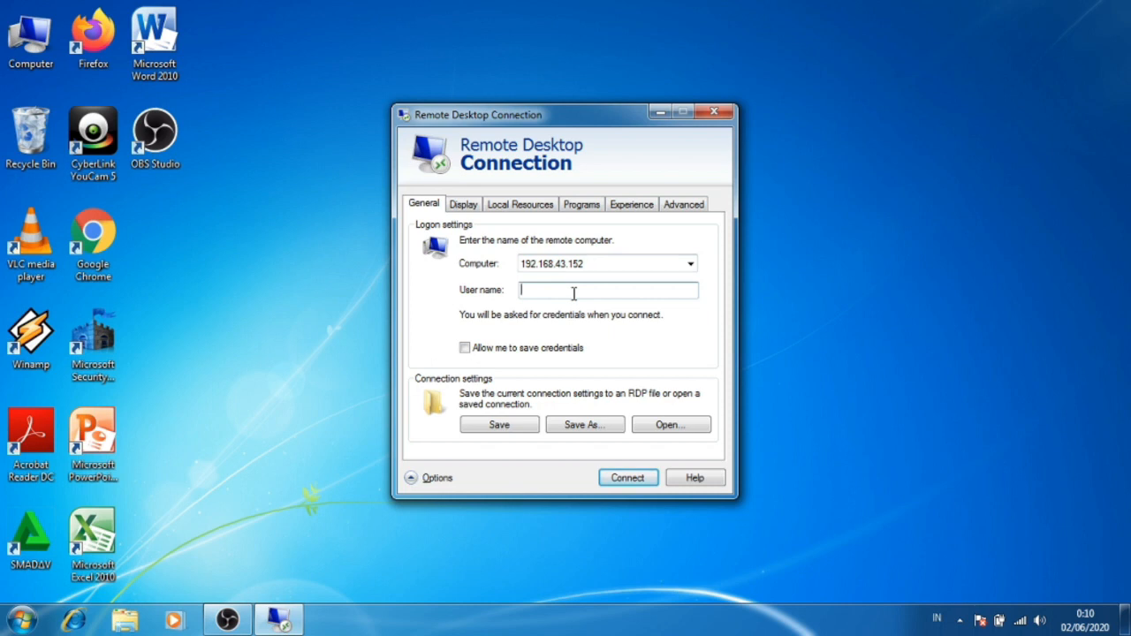
{"action": "type", "text": "lenovo"}
{"action": "key", "text": "BackSpace"}
{"action": "key", "text": "BackSpace"}
{"action": "key", "text": "BackSpace"}
{"action": "key", "text": "BackSpace"}
{"action": "key", "text": "BackSpace"}
{"action": "key", "text": "BackSpace"}
{"action": "type", "text": "LENOVO"}
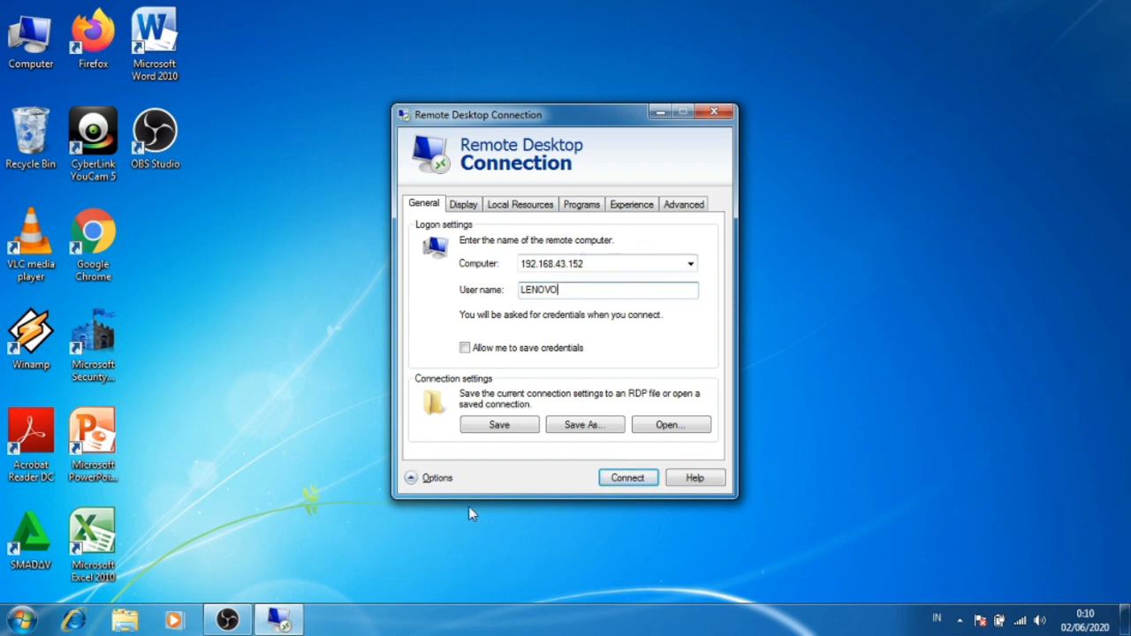
{"action": "left_click", "coordinate": [623, 478]}
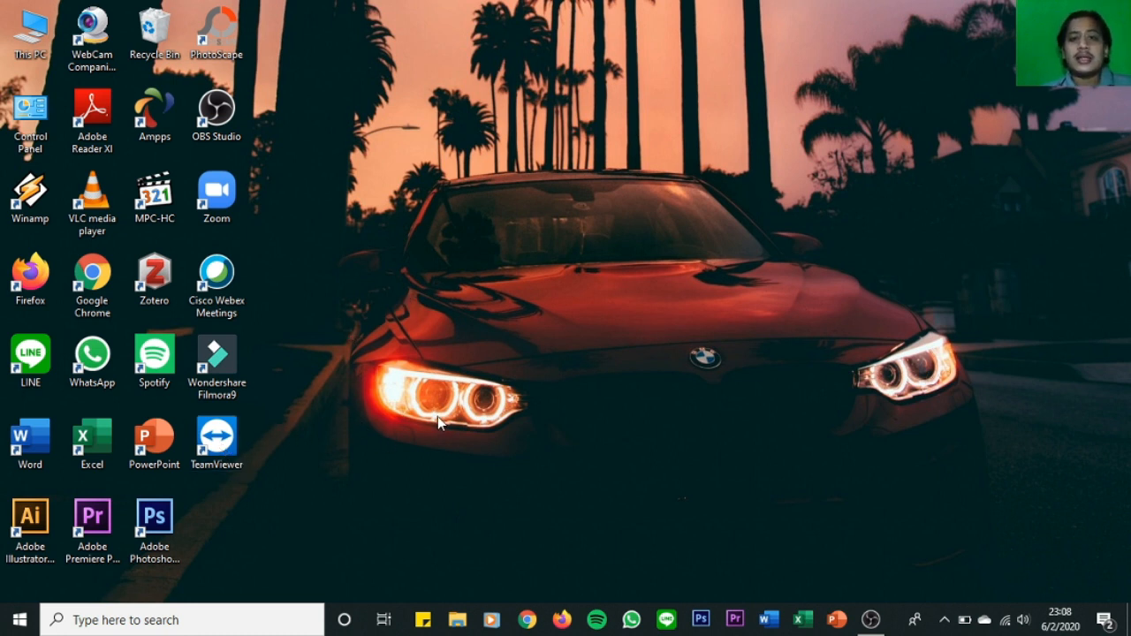
On the Windows 10 computer, open TeamViewer and reposition its window on the desktop.
{"action": "double_click", "coordinate": [219, 433]}
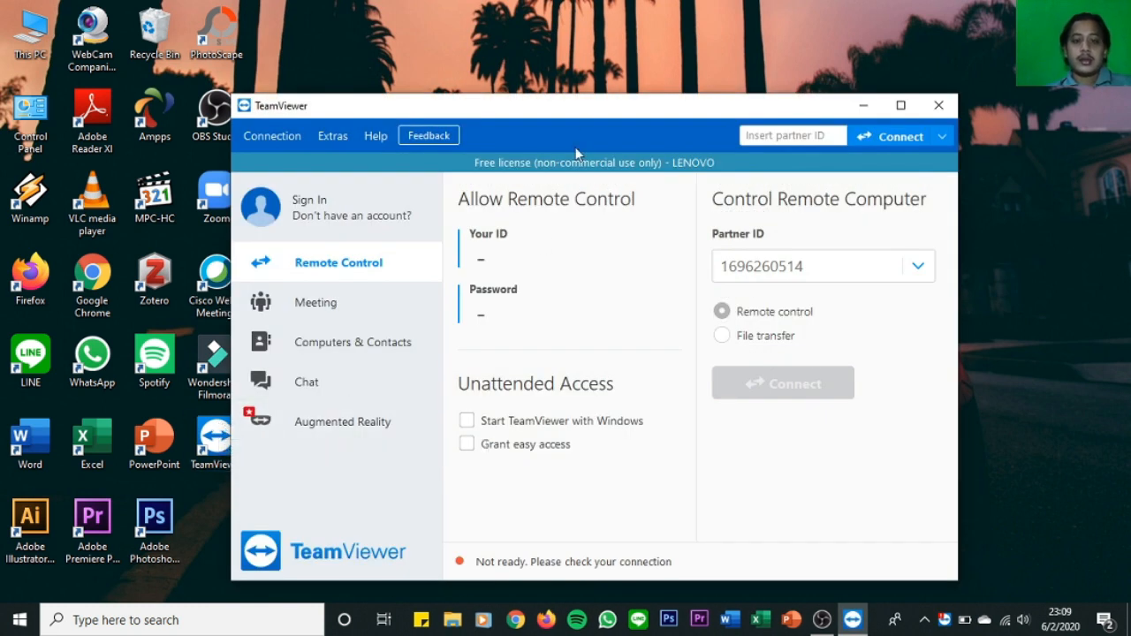
{"action": "left_click_drag", "start_coordinate": [579, 110], "coordinate": [553, 74]}
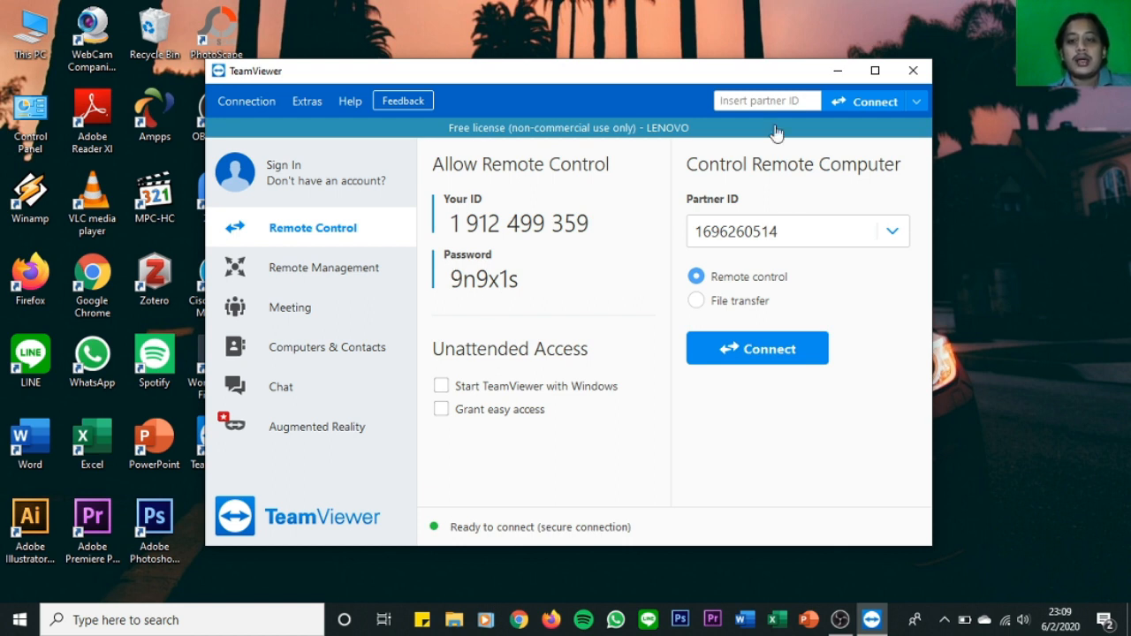
{"action": "left_click_drag", "start_coordinate": [744, 76], "coordinate": [672, 58]}
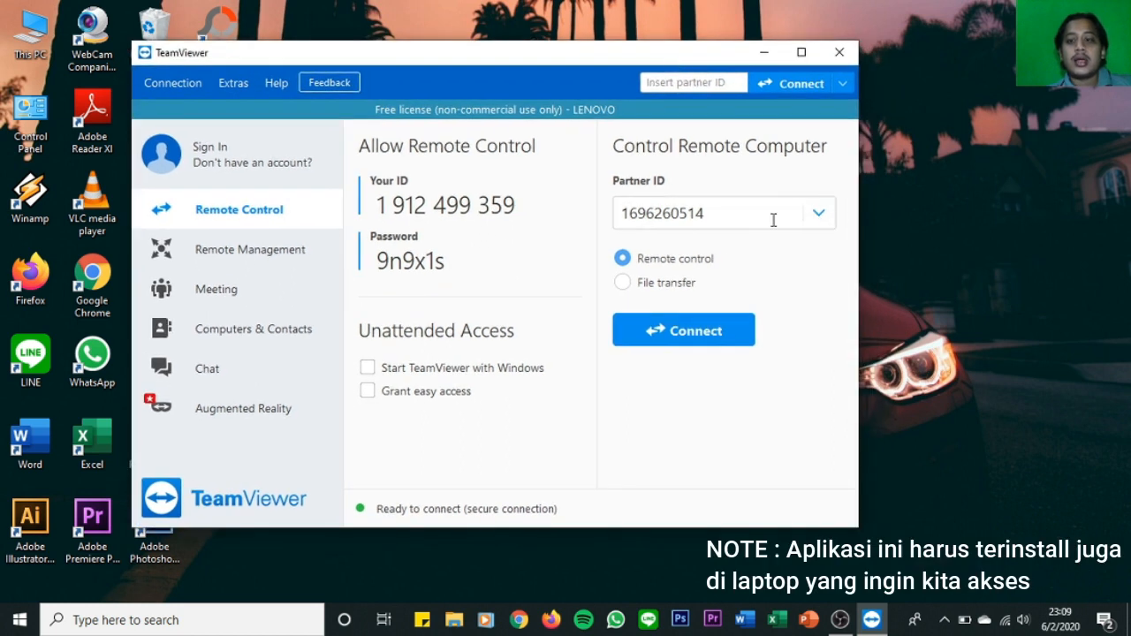
Keep the filled-in partner ID, set the connection mode to Remote control, and connect to the partner computer.
{"action": "double_click", "coordinate": [735, 214]}
{"action": "left_click", "coordinate": [735, 213]}
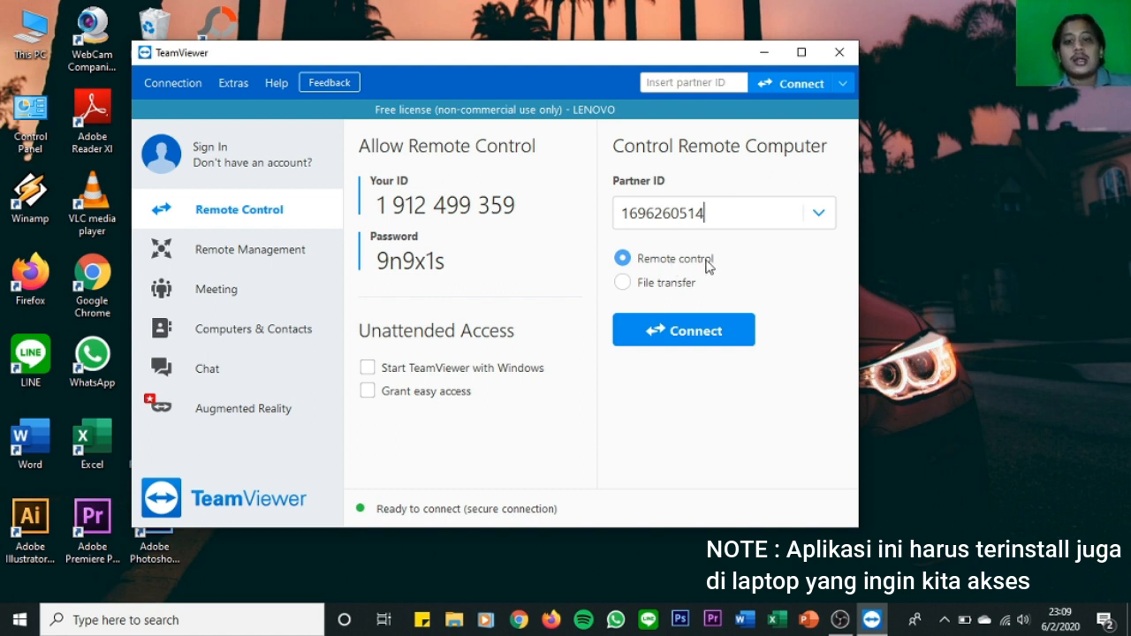
{"action": "left_click", "coordinate": [623, 282]}
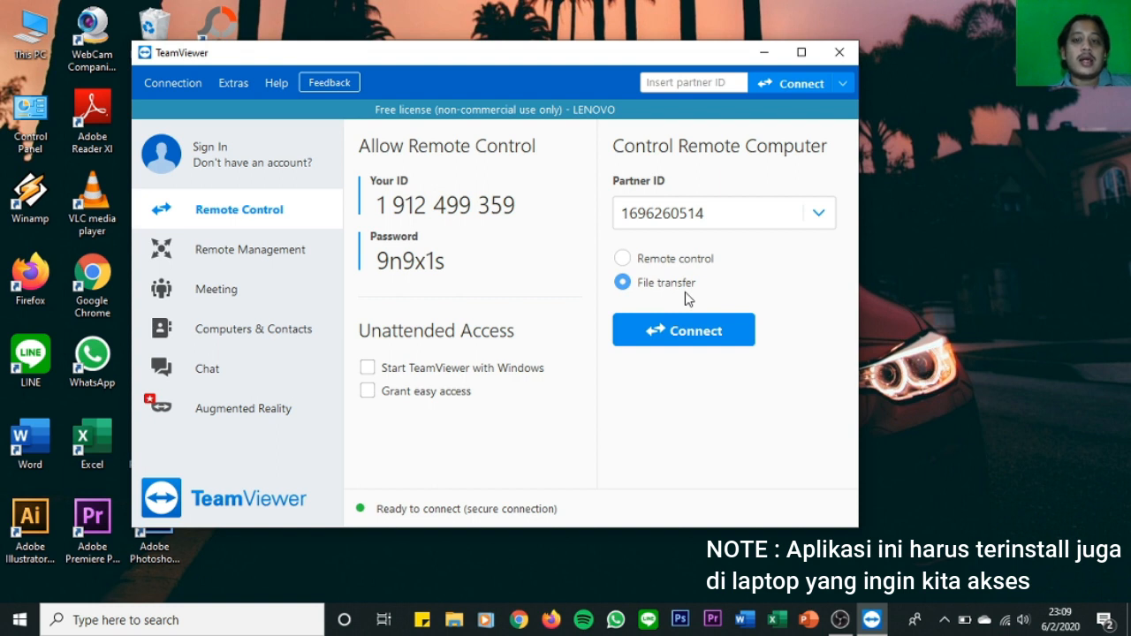
{"action": "left_click", "coordinate": [624, 258]}
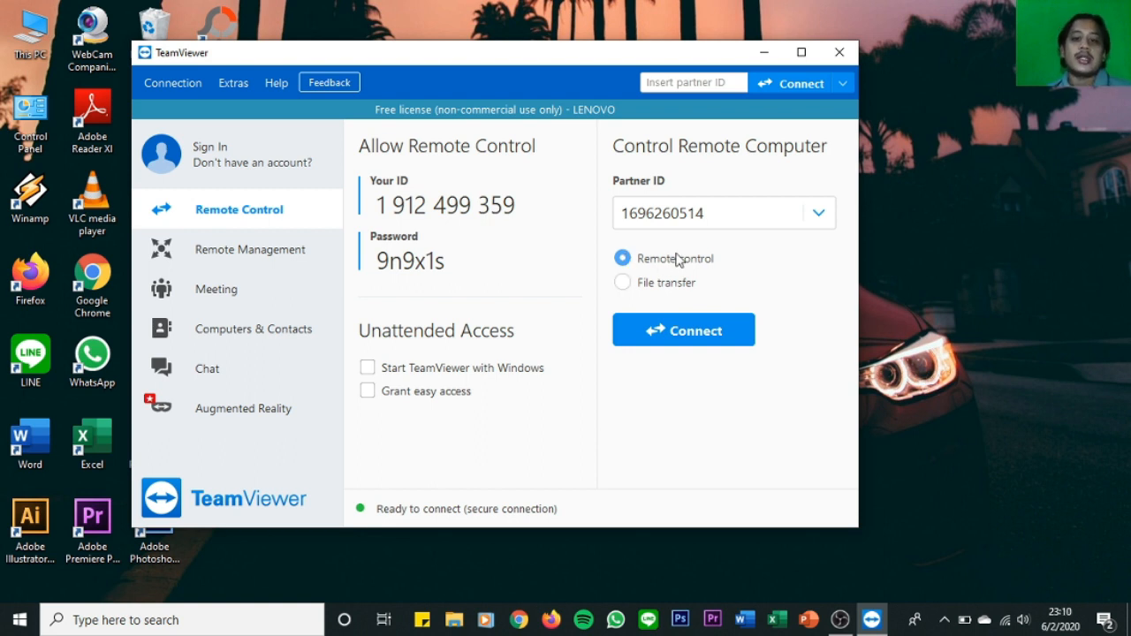
{"action": "left_click", "coordinate": [684, 336]}
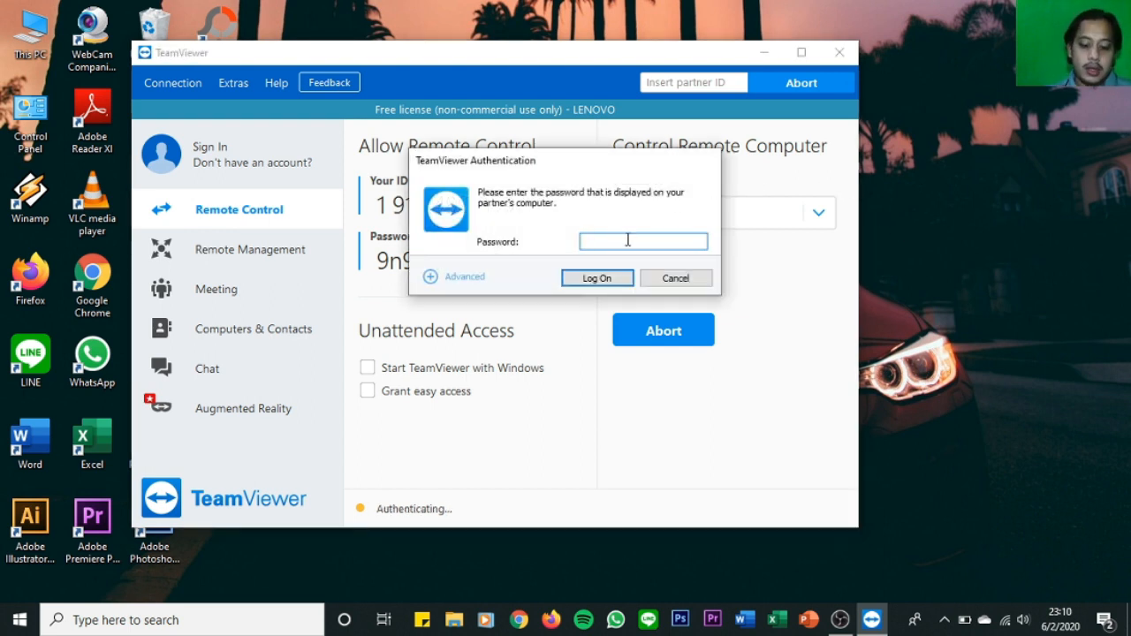
Enter the partner computer's password in the TeamViewer authentication dialog and log on.
{"action": "type", "text": "9"}
{"action": "type", "text": "••"}
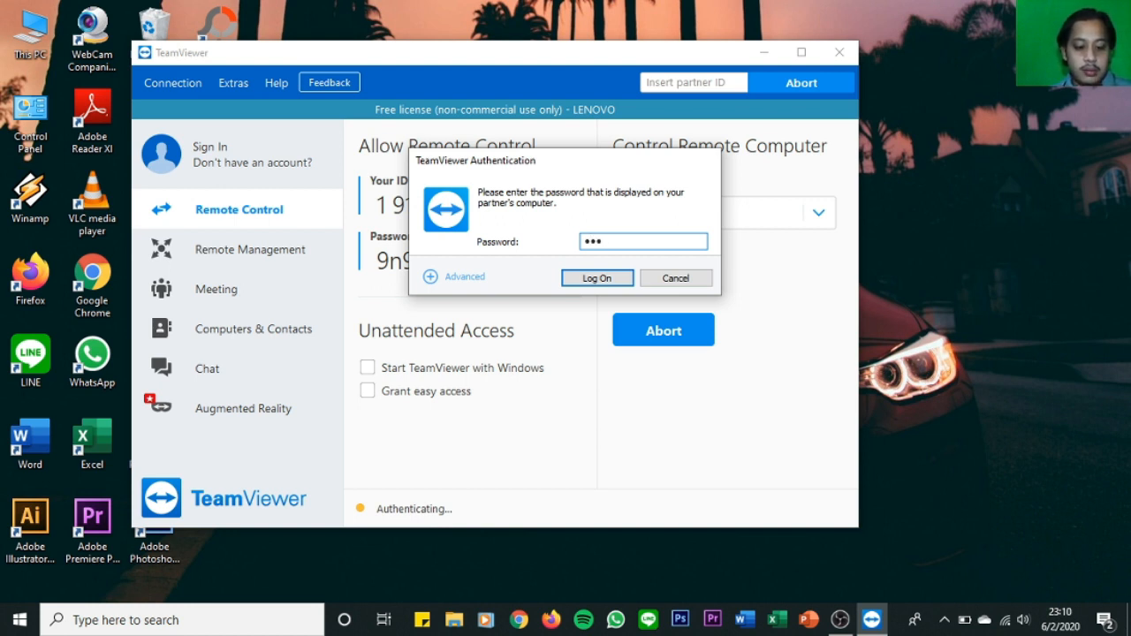
{"action": "type", "text": "•••"}
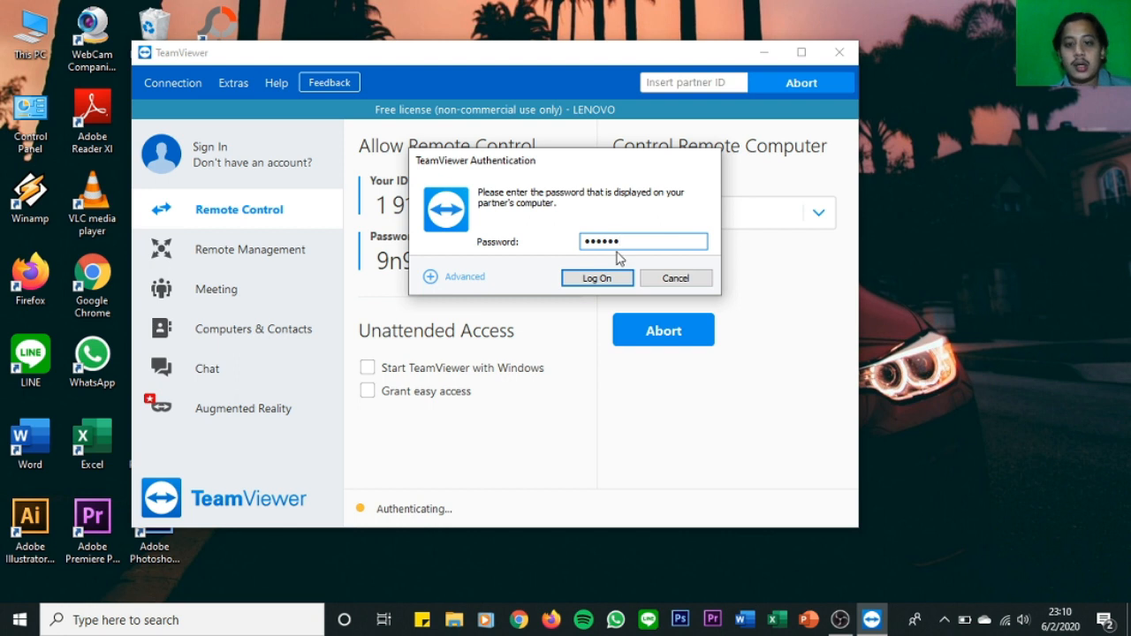
{"action": "left_click", "coordinate": [588, 279]}
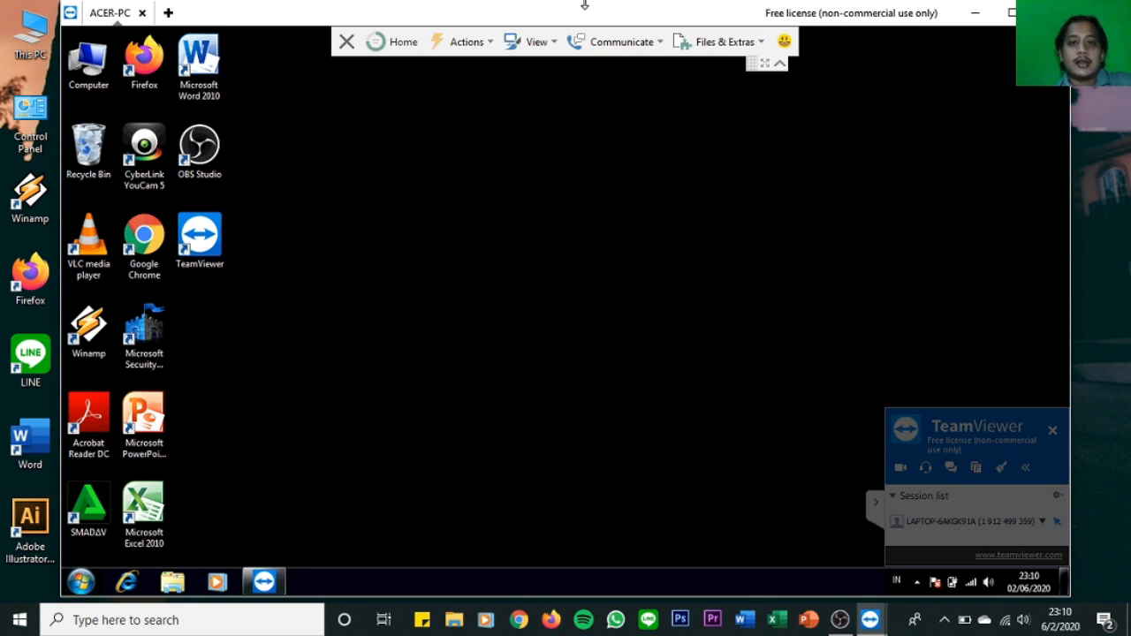
Reposition the ACER-PC remote session window so that its title bar and remote desktop fit on the screen.
{"action": "left_click_drag", "start_coordinate": [584, 4], "coordinate": [570, 33]}
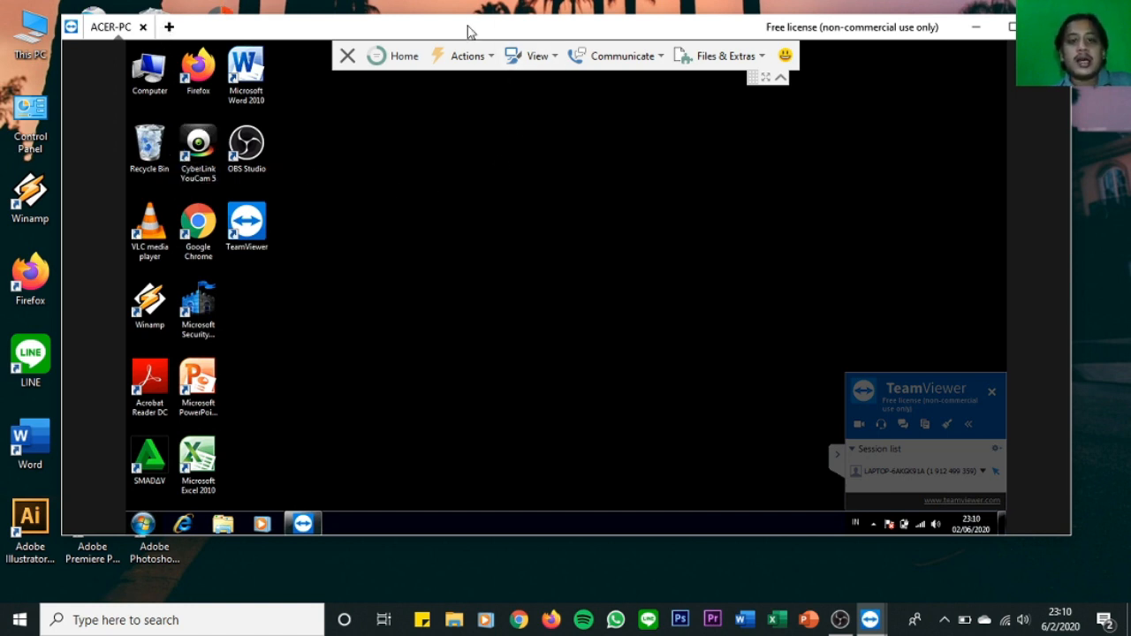
{"action": "left_click_drag", "start_coordinate": [469, 32], "coordinate": [532, 32]}
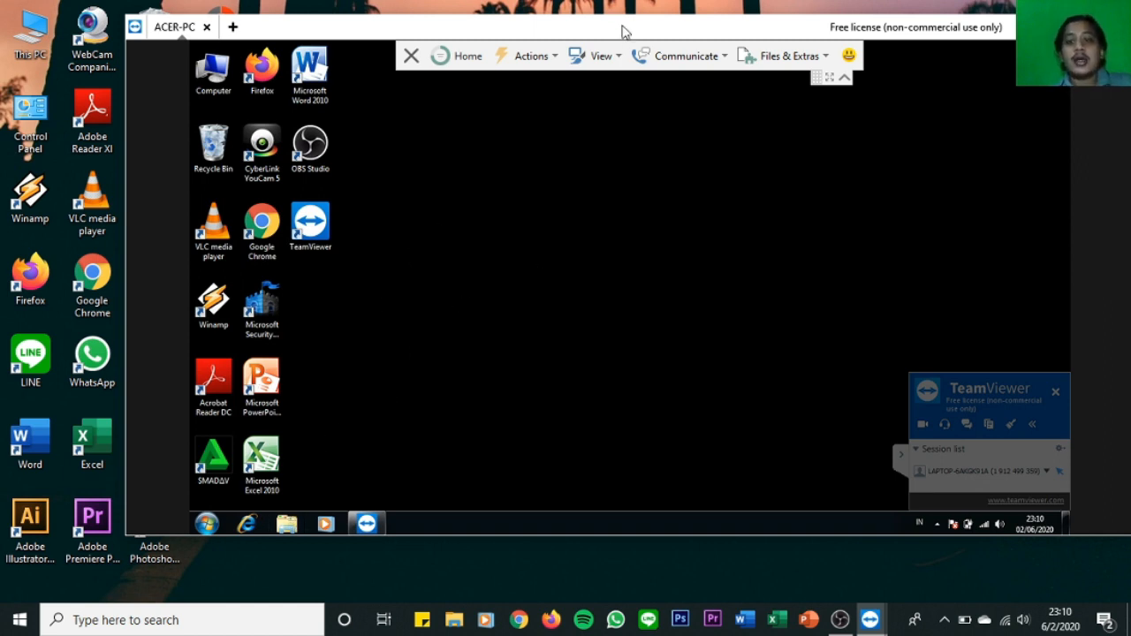
{"action": "left_click_drag", "start_coordinate": [624, 30], "coordinate": [572, 33]}
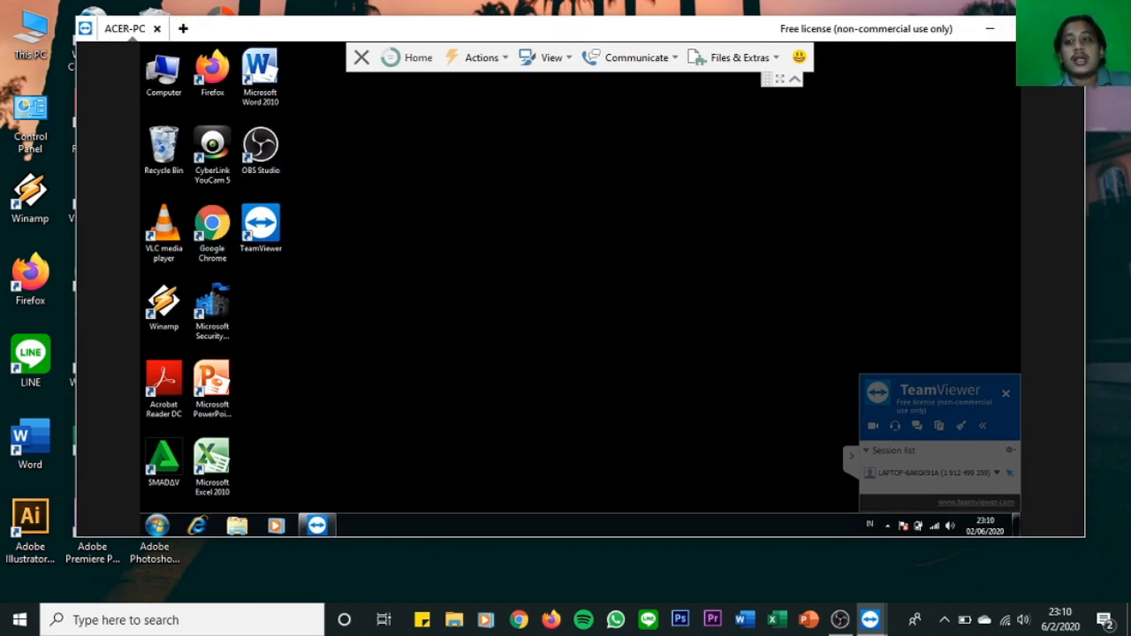
Close the ACER-PC remote session and minimize the main TeamViewer window.
{"action": "left_click", "coordinate": [1066, 29]}
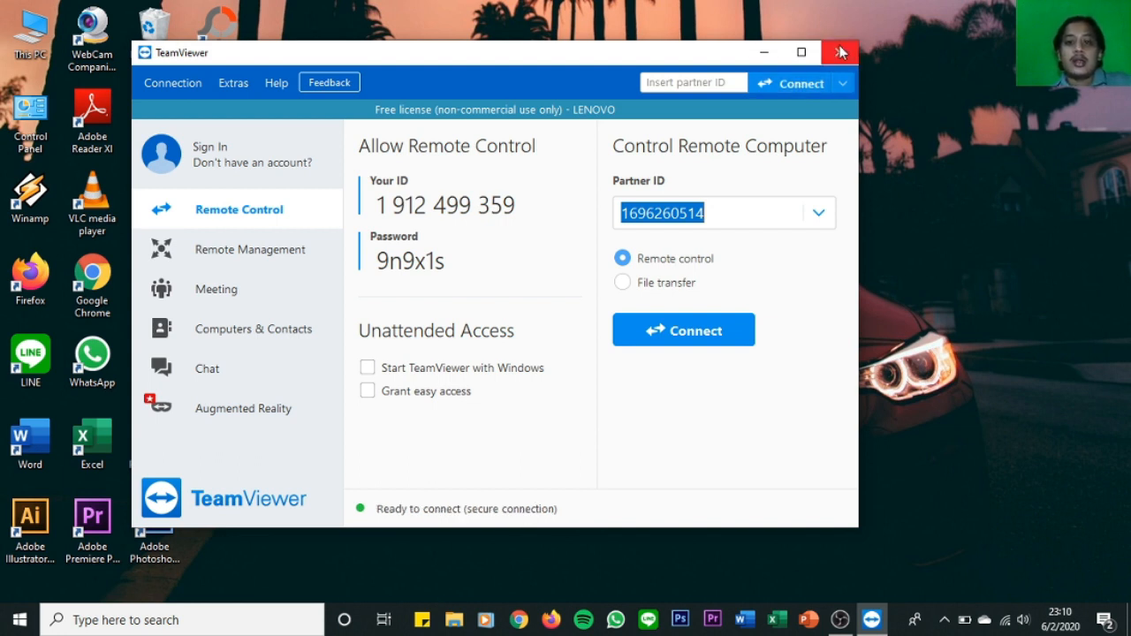
{"action": "left_click", "coordinate": [763, 52]}
{"action": "right_click", "coordinate": [541, 116]}
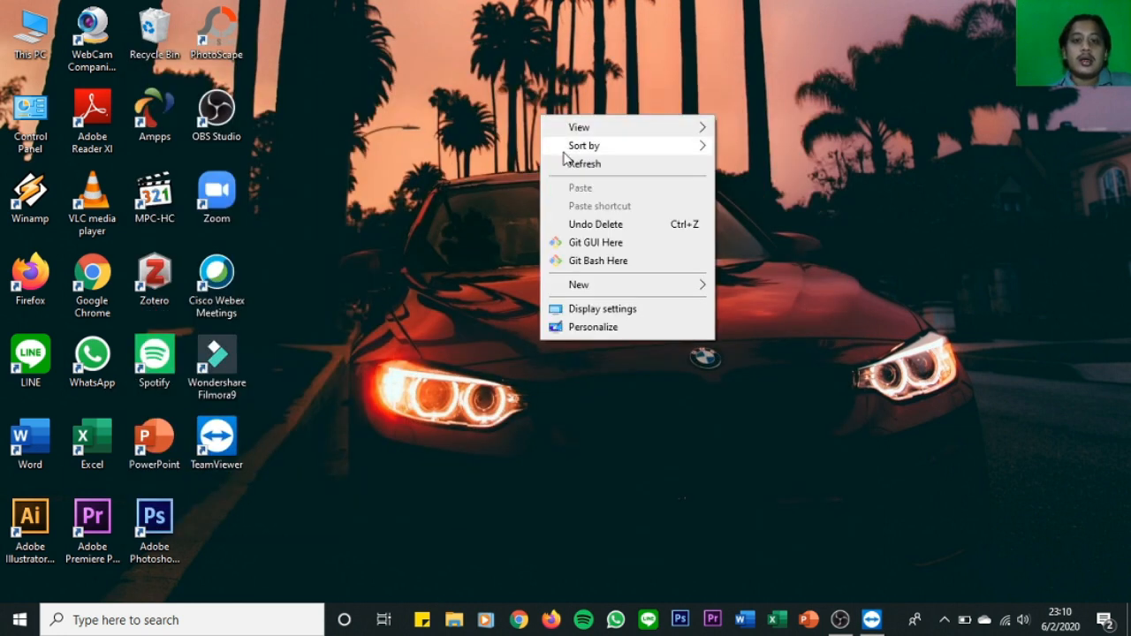
{"action": "left_click", "coordinate": [566, 162]}
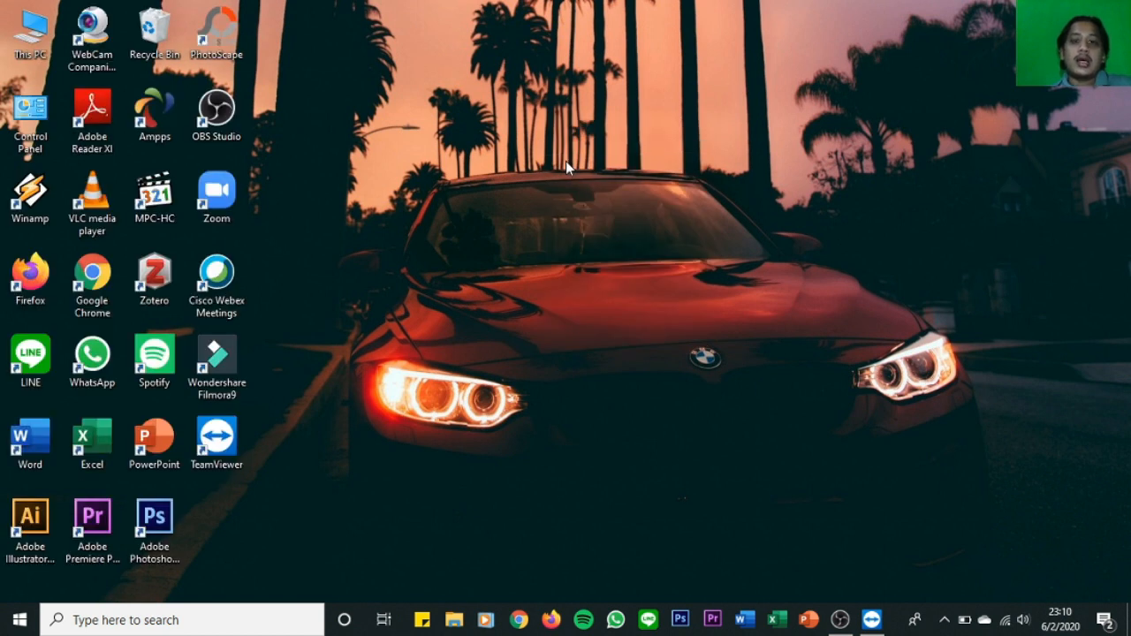